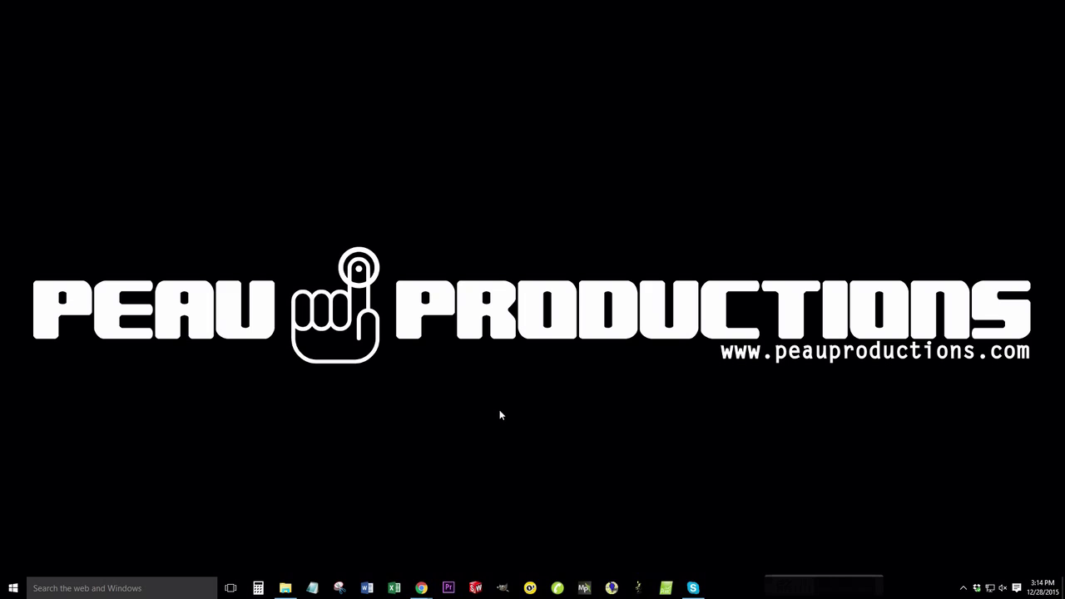
Step: Open File Explorer at the demo project folder containing Photos and the telemetry log
{"action": "left_click", "coordinate": [287, 586]}
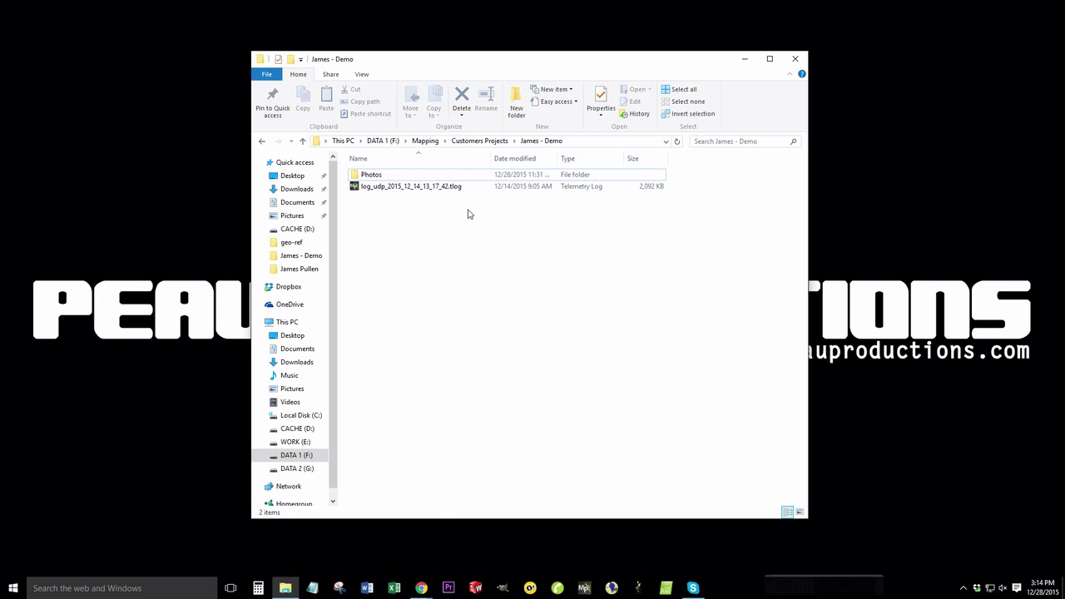
{"action": "double_click", "coordinate": [371, 174]}
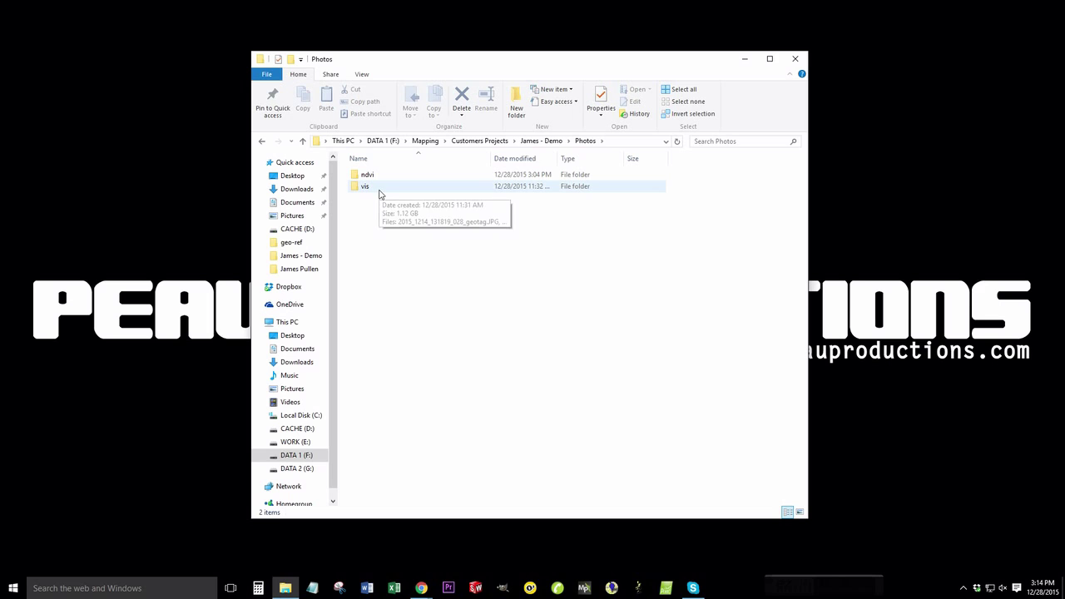
{"action": "double_click", "coordinate": [368, 175]}
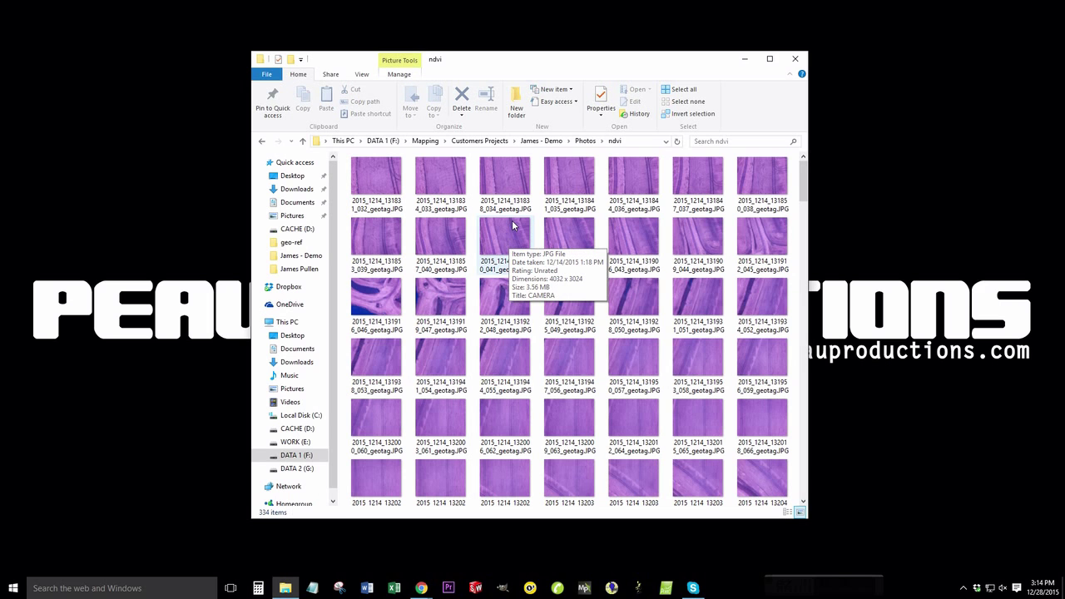
{"action": "left_click", "coordinate": [437, 231]}
{"action": "scroll", "coordinate": [537, 271], "scroll_direction": "down", "scroll_amount": 5}
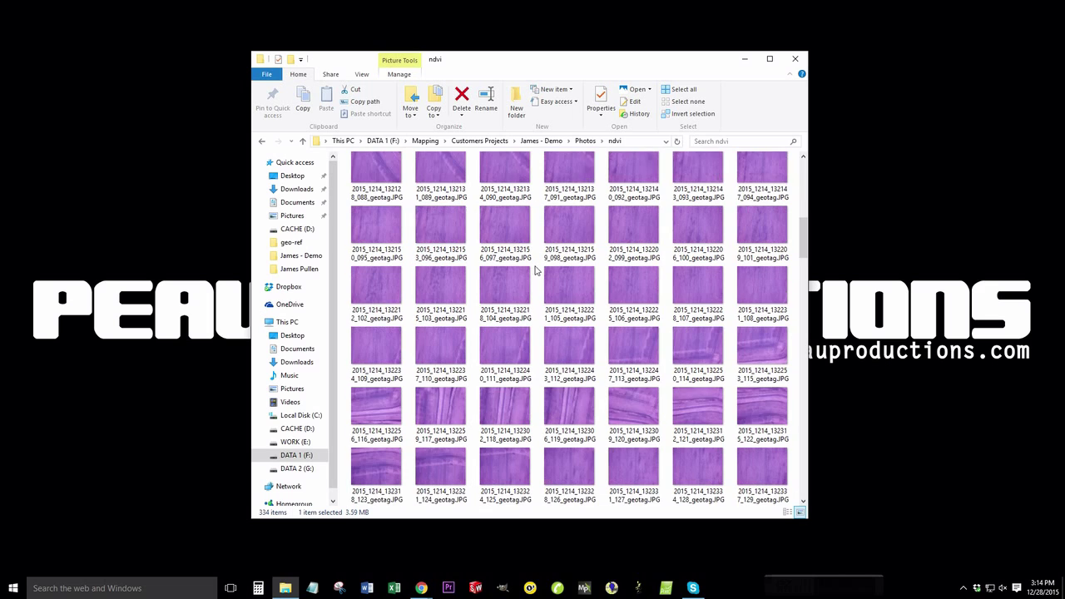
{"action": "key", "text": "BackSpace"}
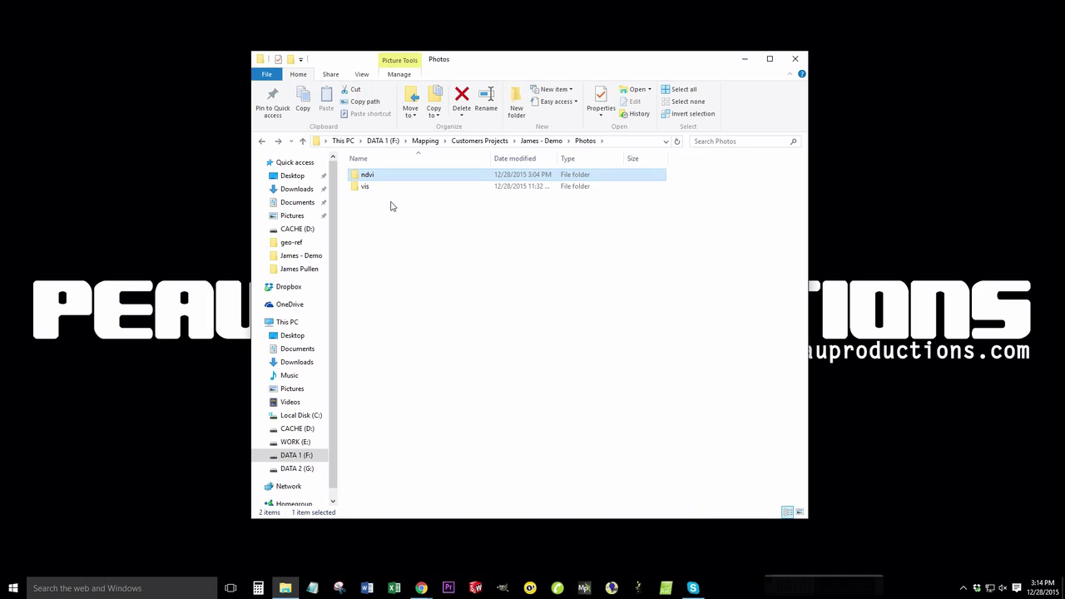
{"action": "double_click", "coordinate": [441, 196]}
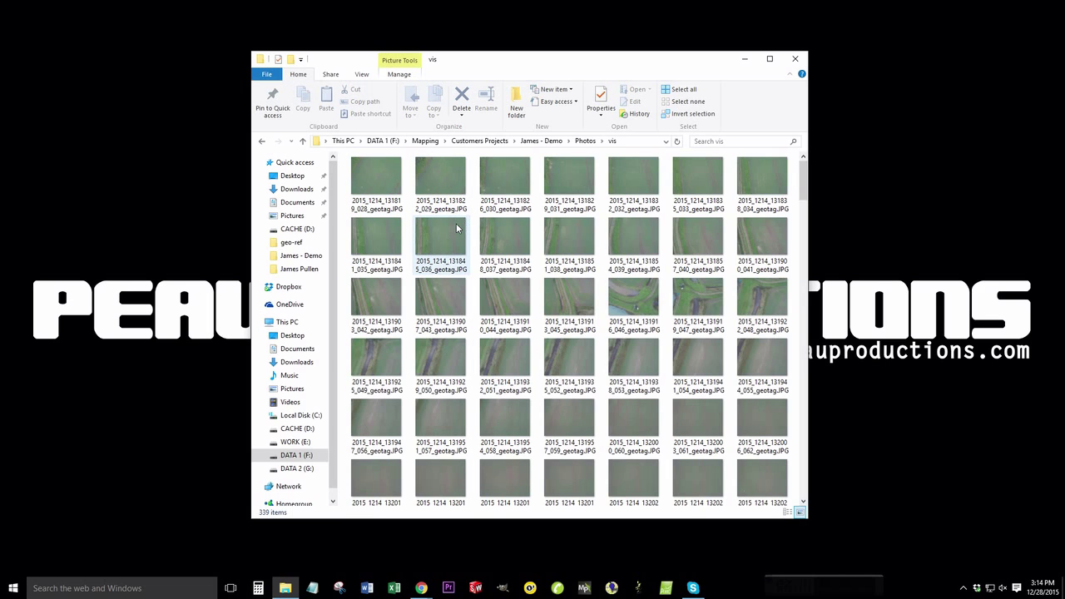
{"action": "key", "text": "BackSpace"}
{"action": "key", "text": "BackSpace"}
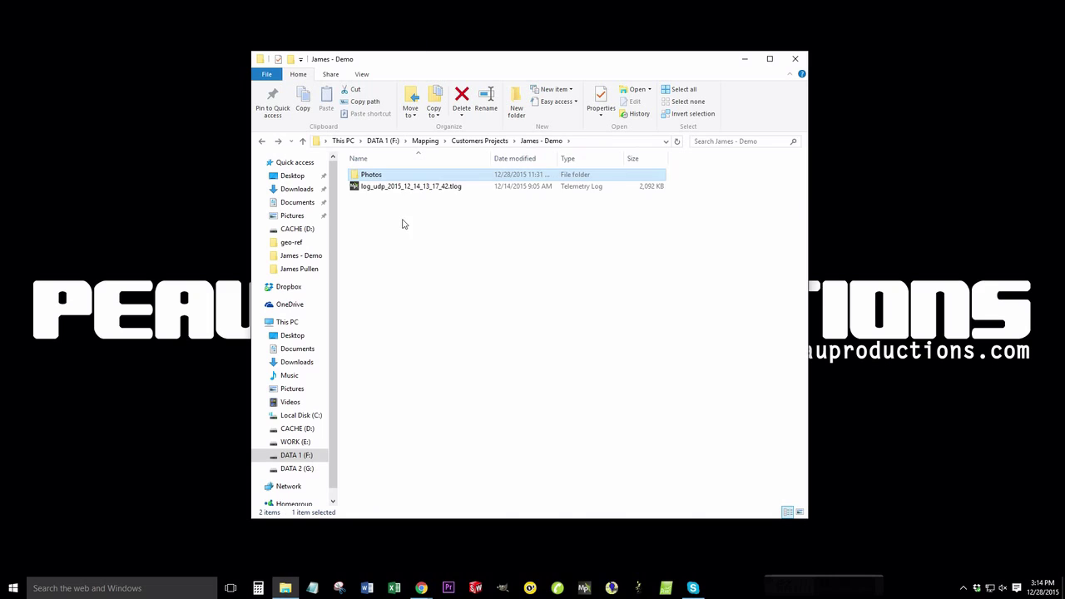
{"action": "left_click", "coordinate": [408, 190]}
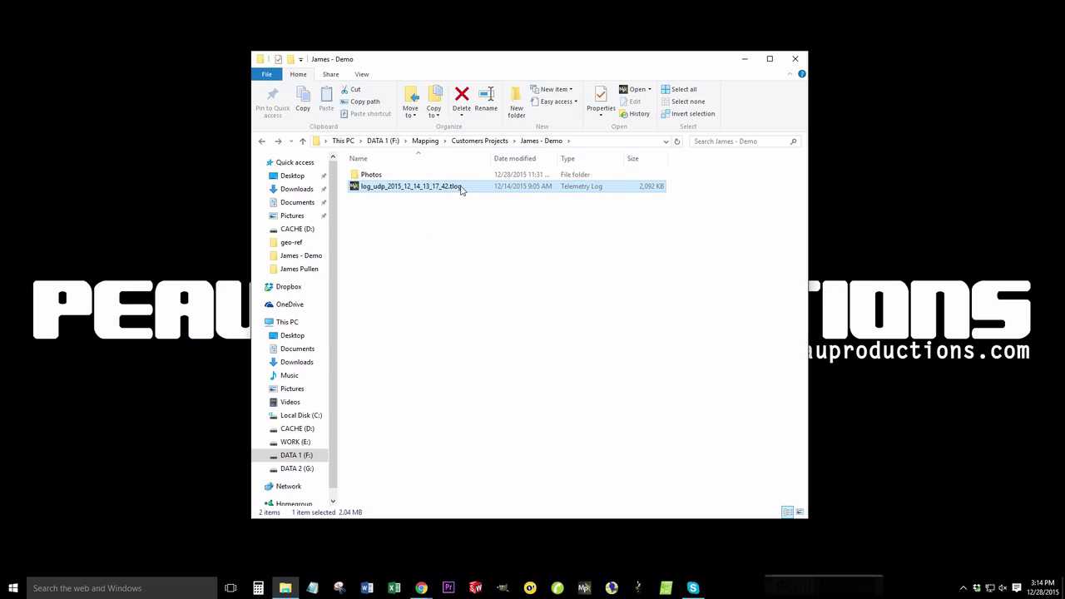
{"action": "left_click", "coordinate": [420, 203]}
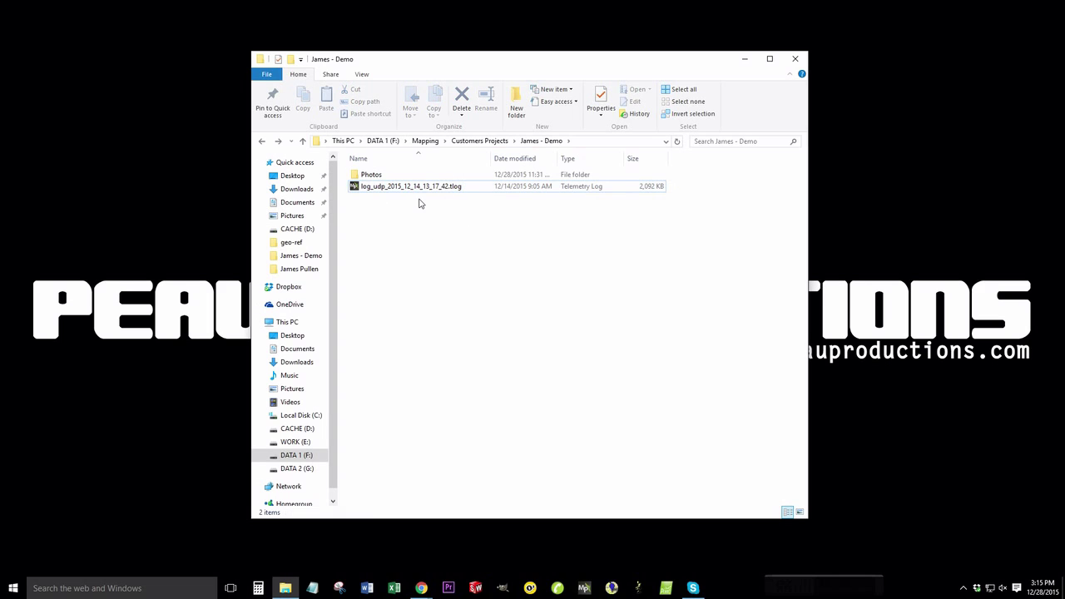
Step: Load log_udp_2015_12_14_13_17_42.tlog into Mission Planner's telemetry log playback
{"action": "left_click", "coordinate": [586, 591]}
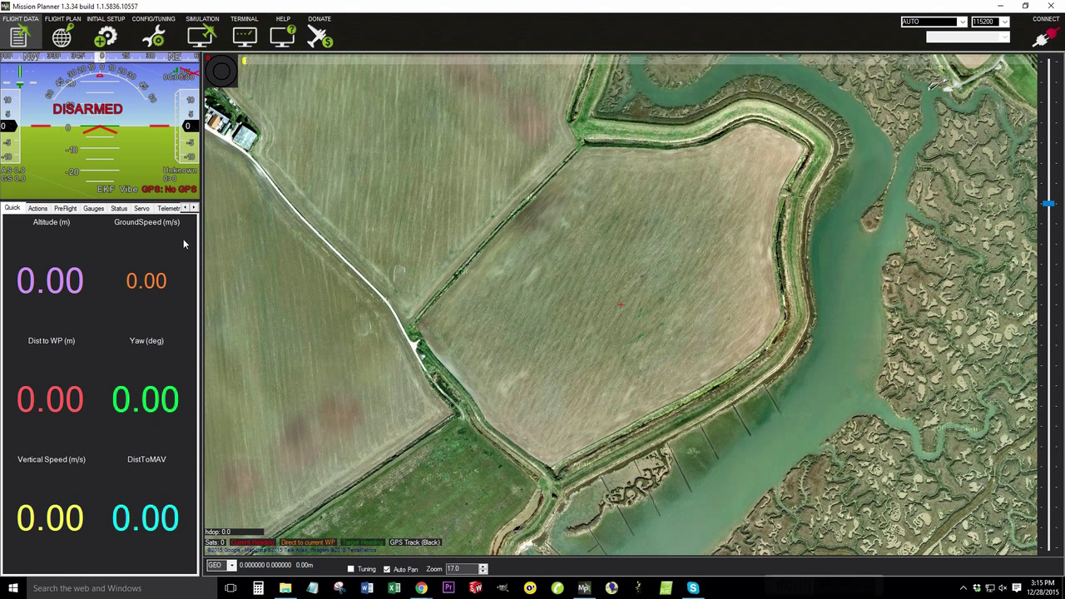
{"action": "left_click", "coordinate": [195, 209]}
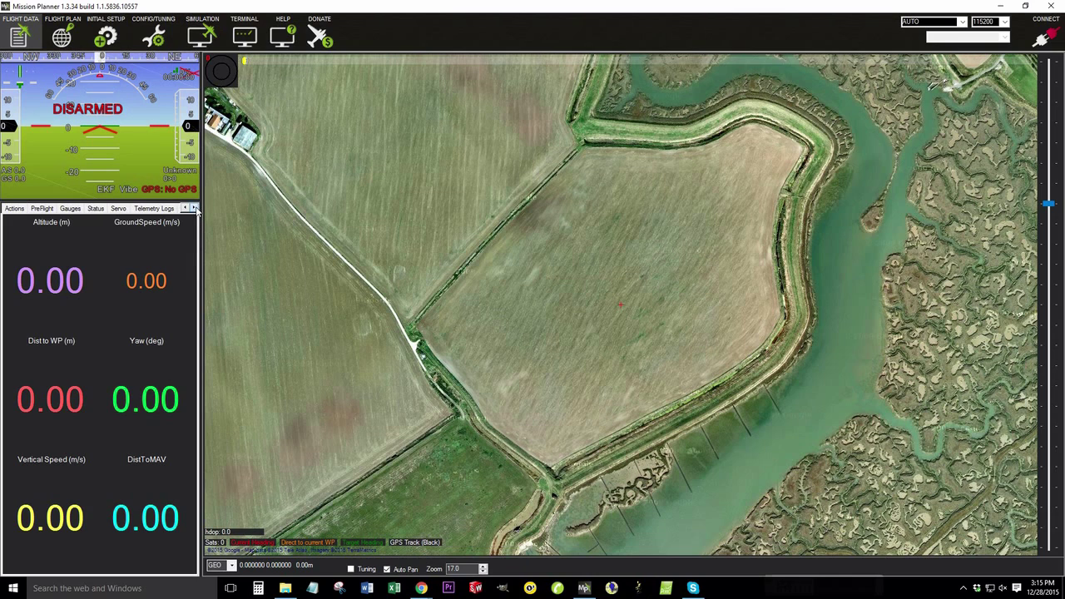
{"action": "left_click", "coordinate": [150, 209]}
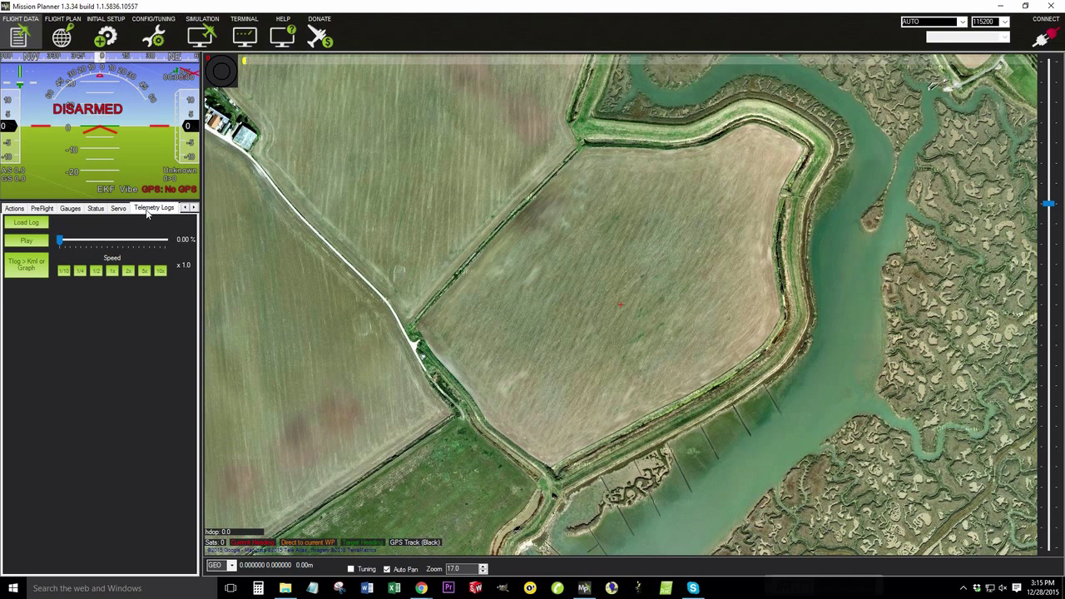
{"action": "left_click", "coordinate": [25, 222]}
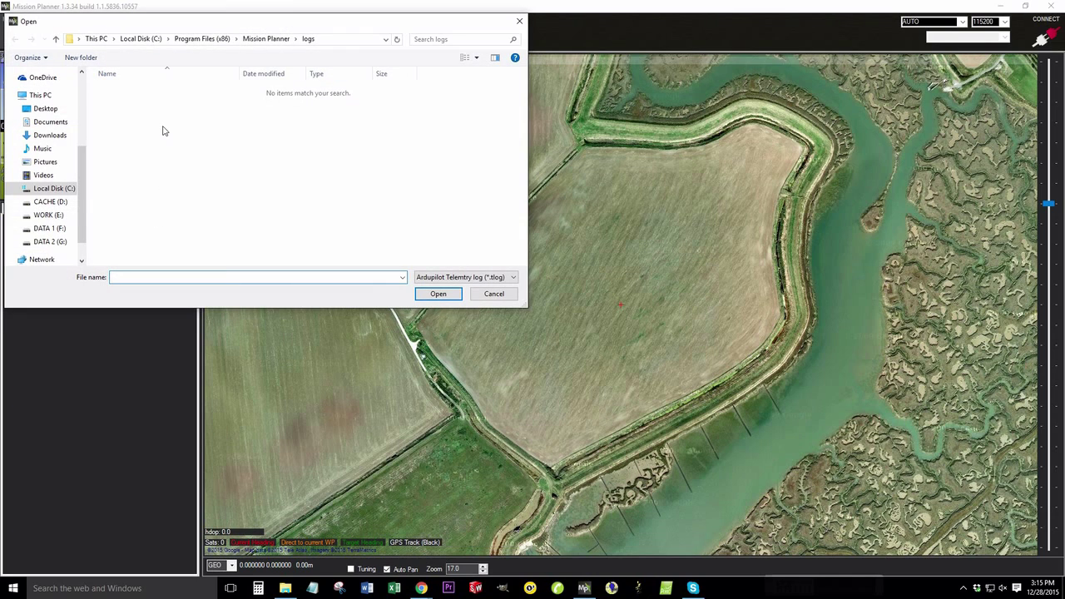
{"action": "left_click", "coordinate": [55, 242]}
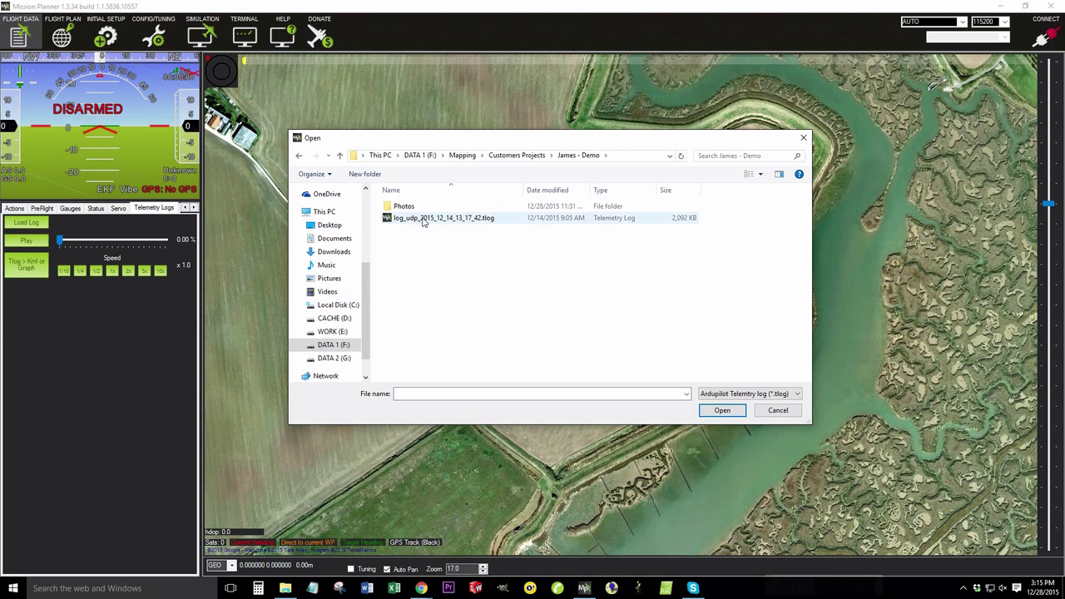
{"action": "double_click", "coordinate": [431, 219]}
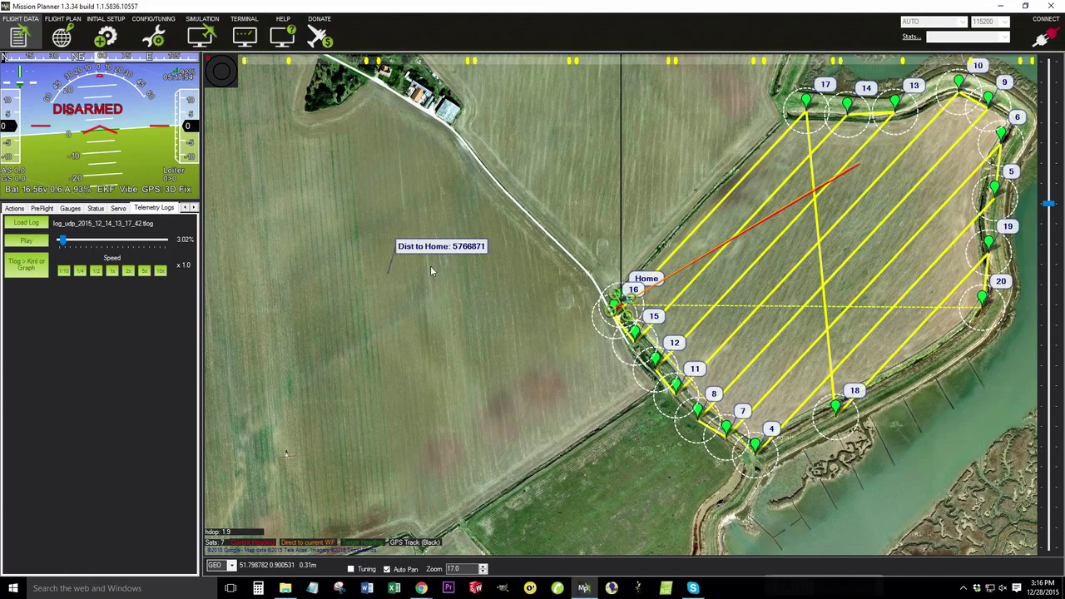
Step: Centre the survey flight on the map and open the temp tools window with Ctrl+F
{"action": "left_click_drag", "start_coordinate": [430, 266], "coordinate": [223, 296]}
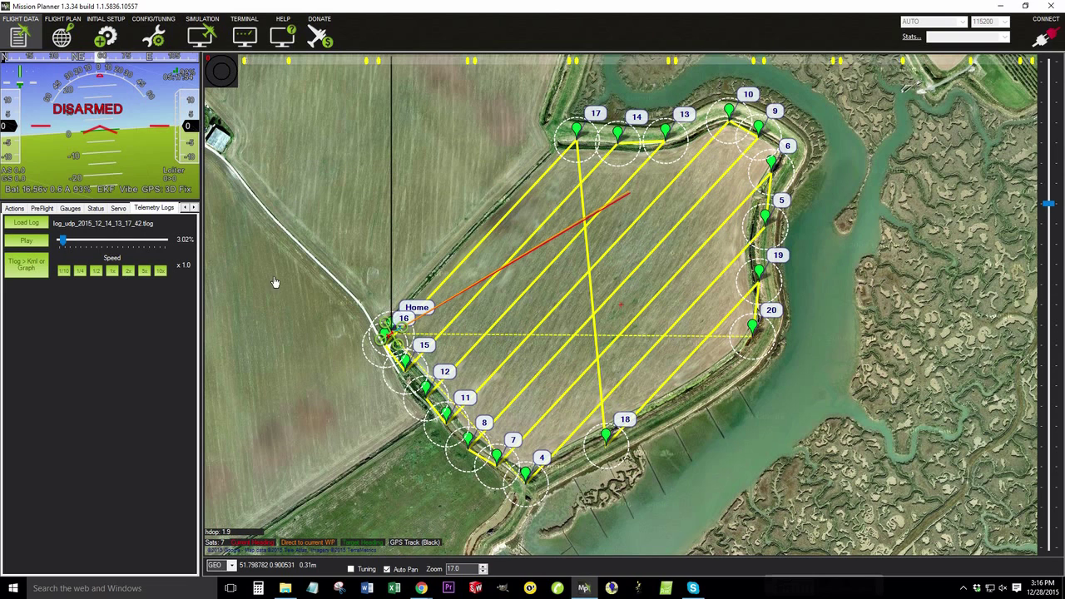
{"action": "key", "text": "ctrl+f"}
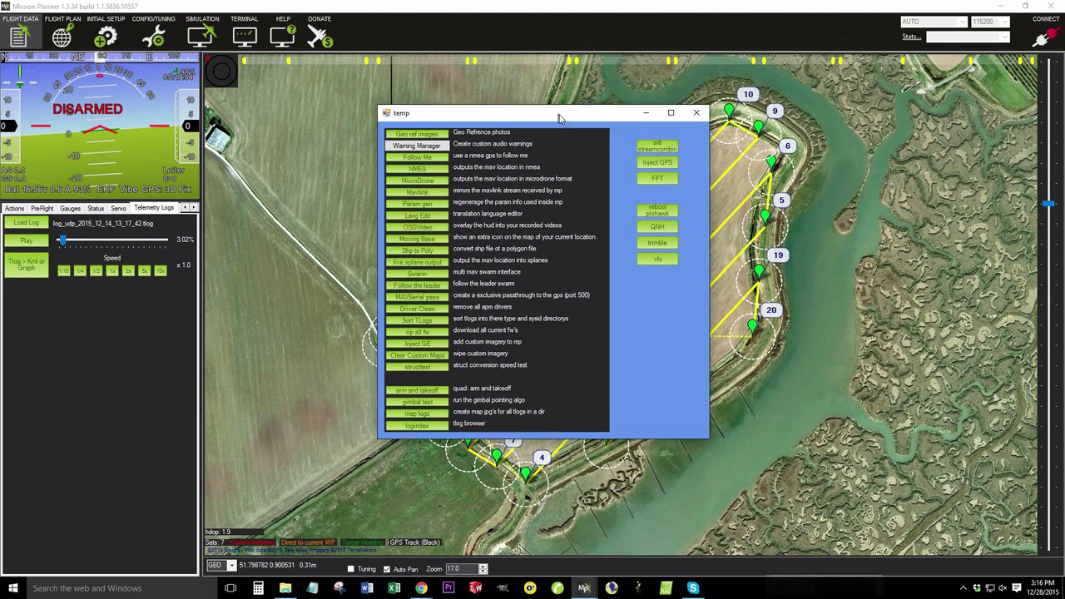
Step: Open Geo ref images and select the flight's tlog as the geotagging log
{"action": "left_click_drag", "start_coordinate": [216, 42], "coordinate": [561, 118]}
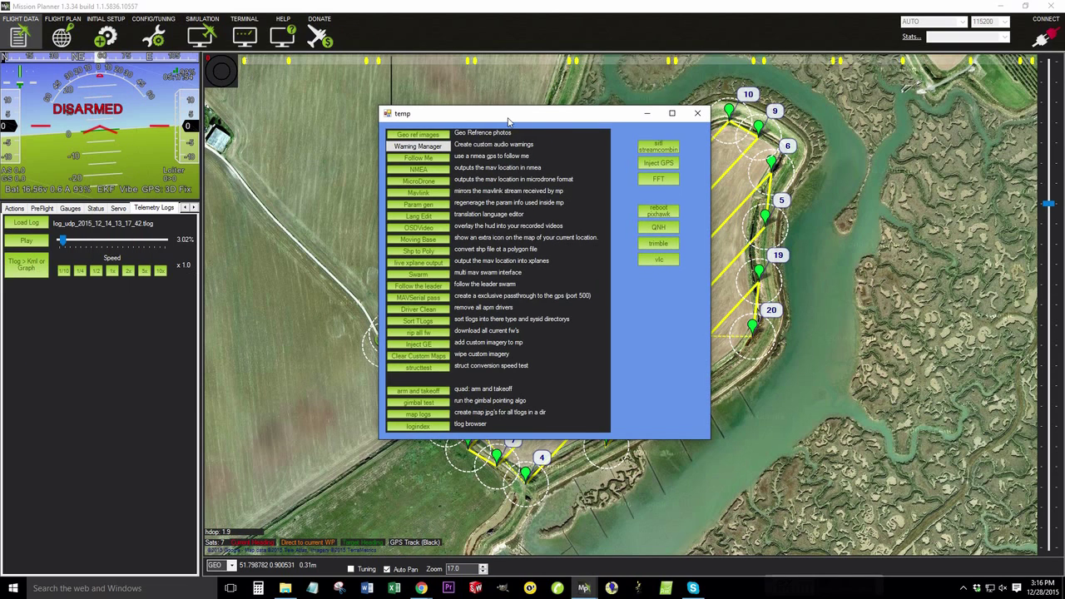
{"action": "left_click", "coordinate": [429, 136]}
{"action": "left_click_drag", "start_coordinate": [317, 55], "coordinate": [632, 153]}
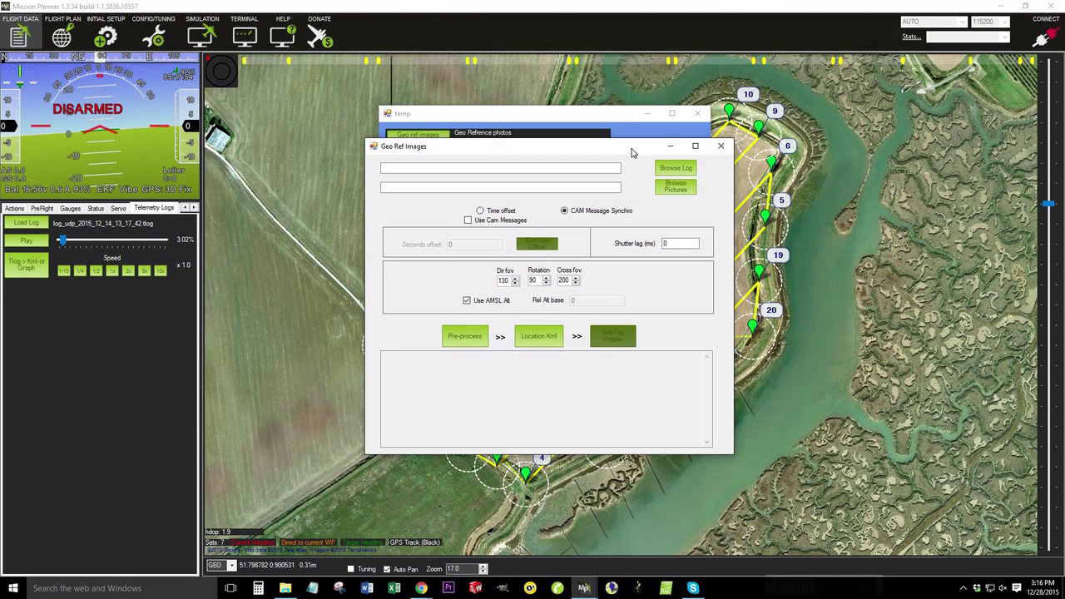
{"action": "left_click", "coordinate": [676, 173]}
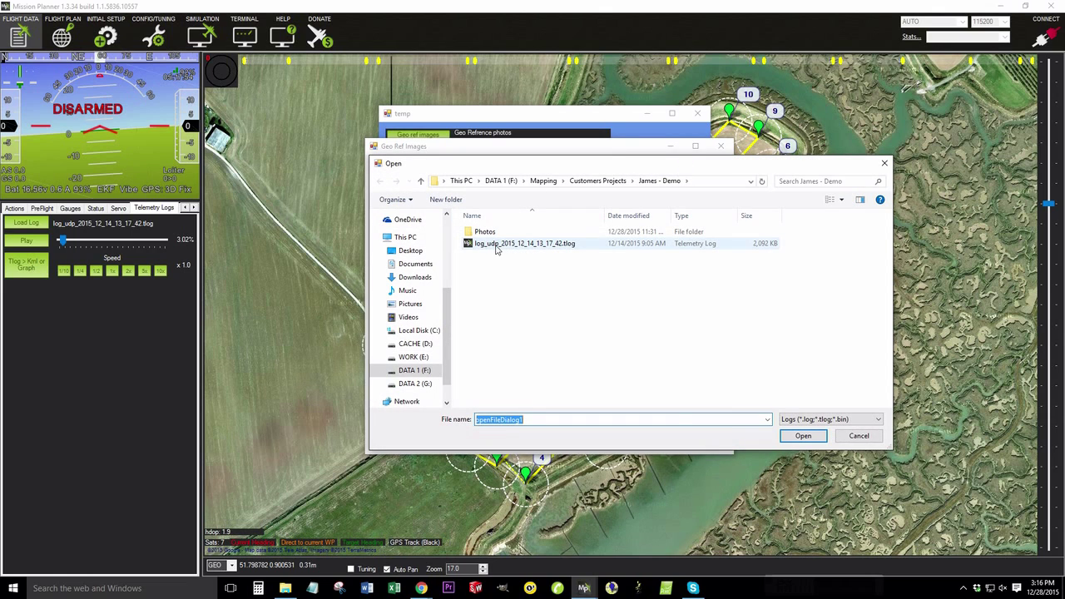
{"action": "double_click", "coordinate": [497, 246]}
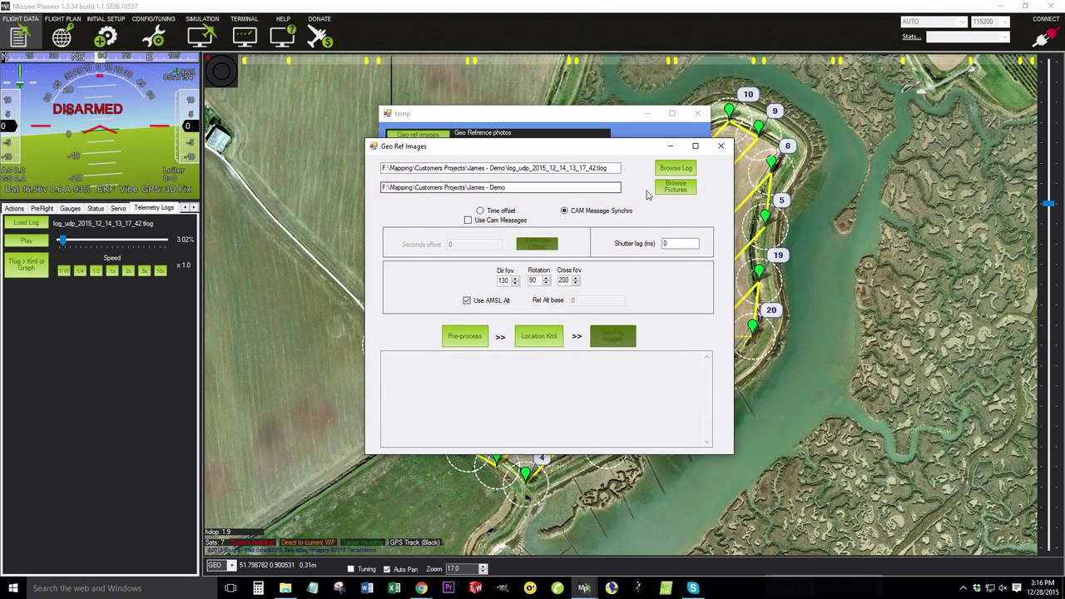
Step: Choose Photos\ndvi as the picture folder and match photos by Time offset
{"action": "left_click", "coordinate": [672, 186]}
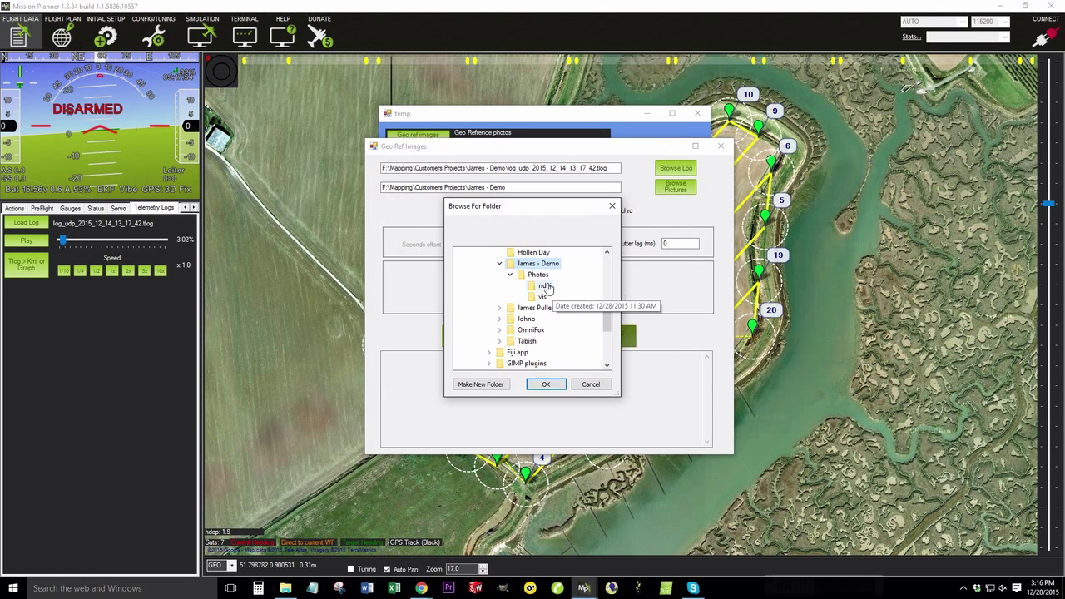
{"action": "left_click", "coordinate": [546, 286]}
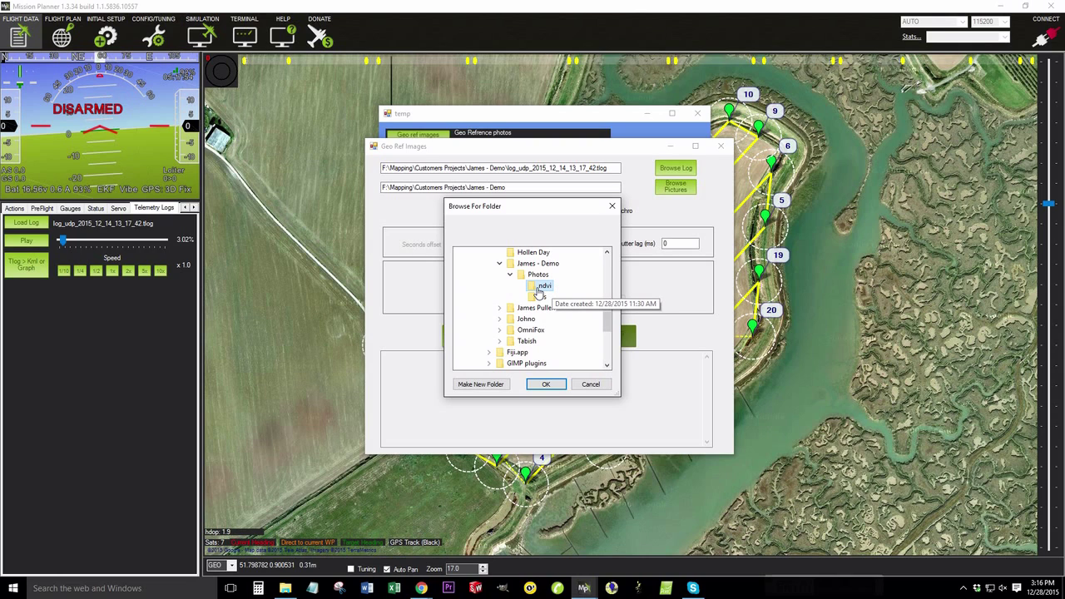
{"action": "left_click", "coordinate": [546, 384]}
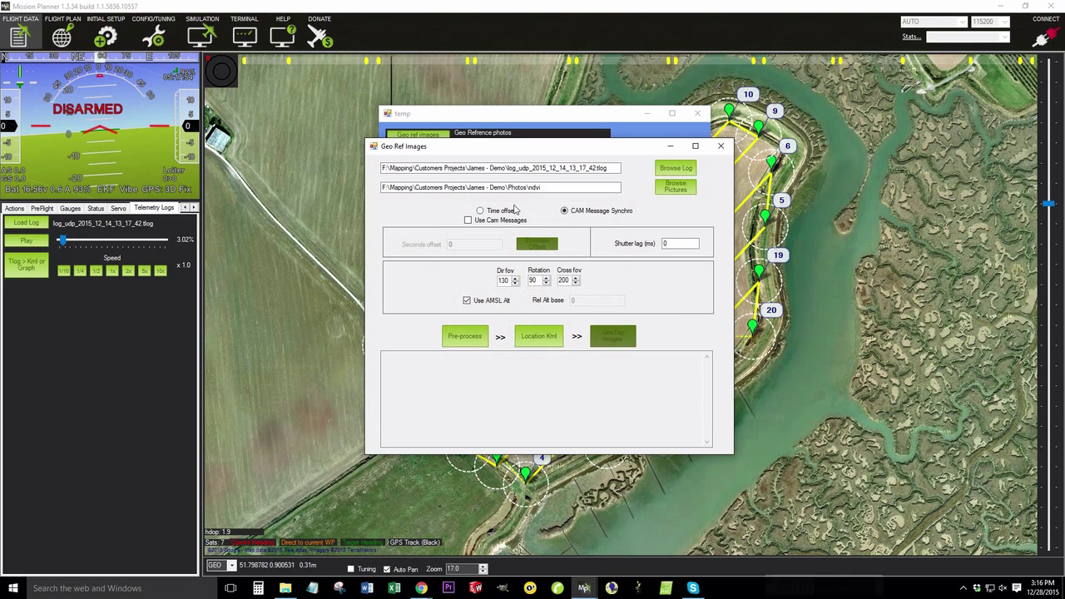
{"action": "left_click", "coordinate": [497, 212]}
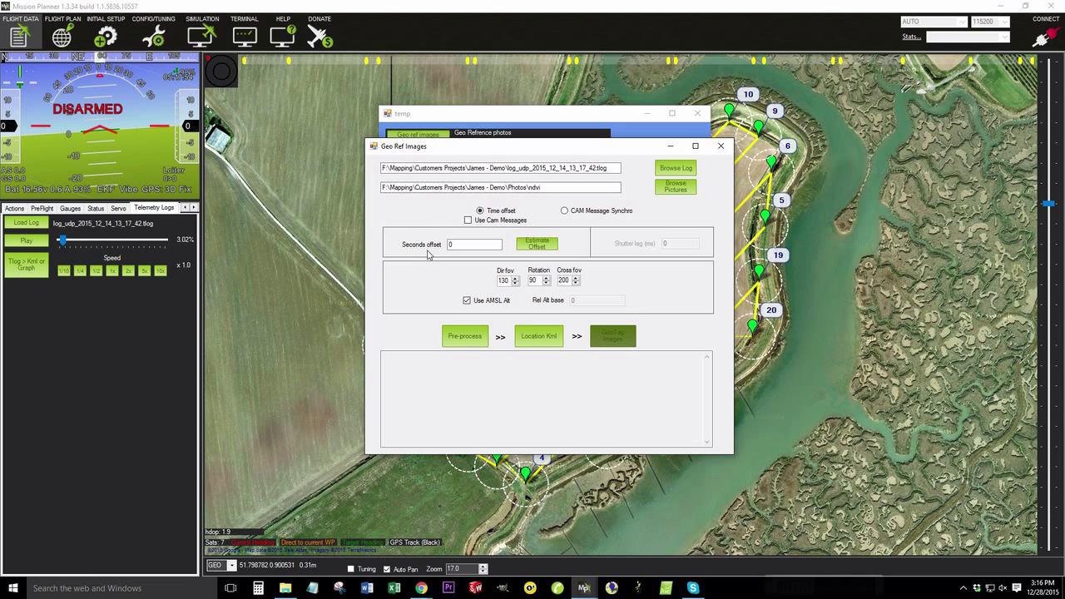
{"action": "left_click", "coordinate": [460, 244]}
Step: Paste the estimated 28855.202625 into Seconds offset and pre-process the ndvi photos
{"action": "left_click", "coordinate": [550, 246]}
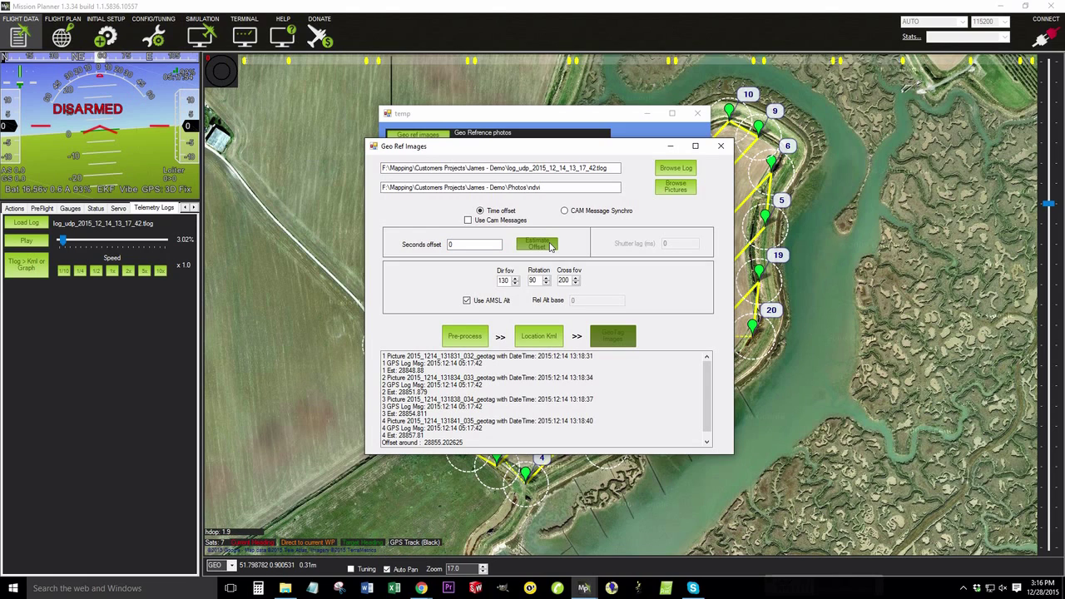
{"action": "left_click_drag", "start_coordinate": [425, 442], "coordinate": [467, 442]}
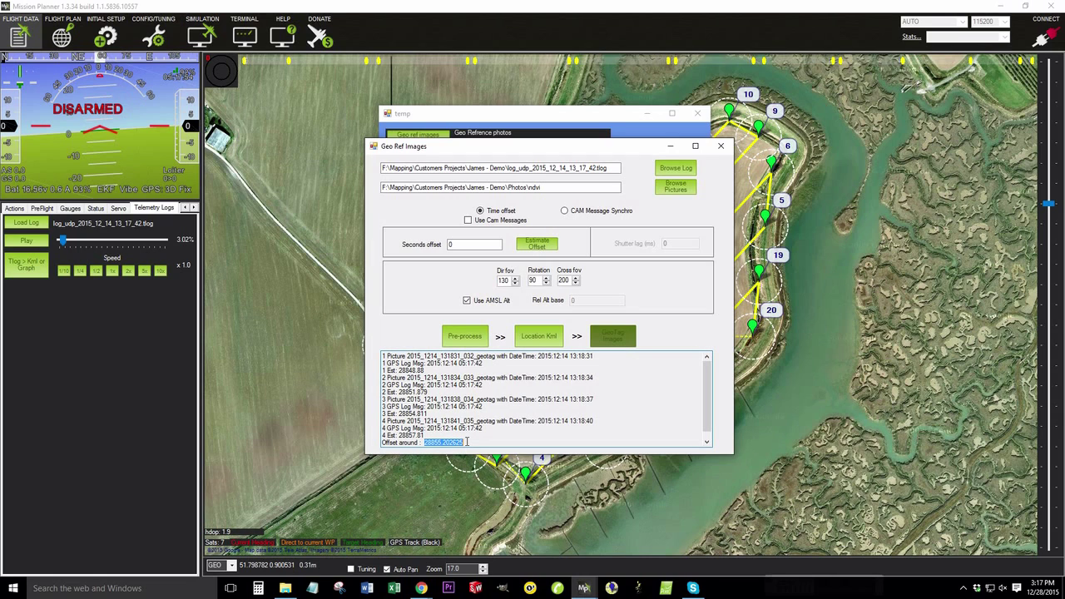
{"action": "right_click", "coordinate": [439, 442]}
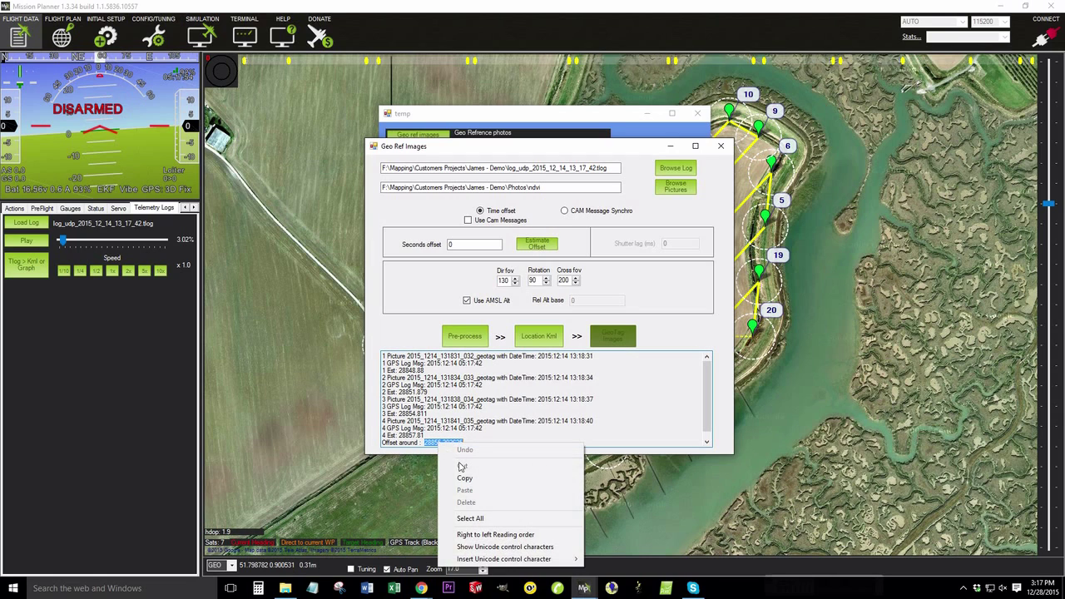
{"action": "left_click", "coordinate": [462, 477]}
{"action": "left_click", "coordinate": [452, 244]}
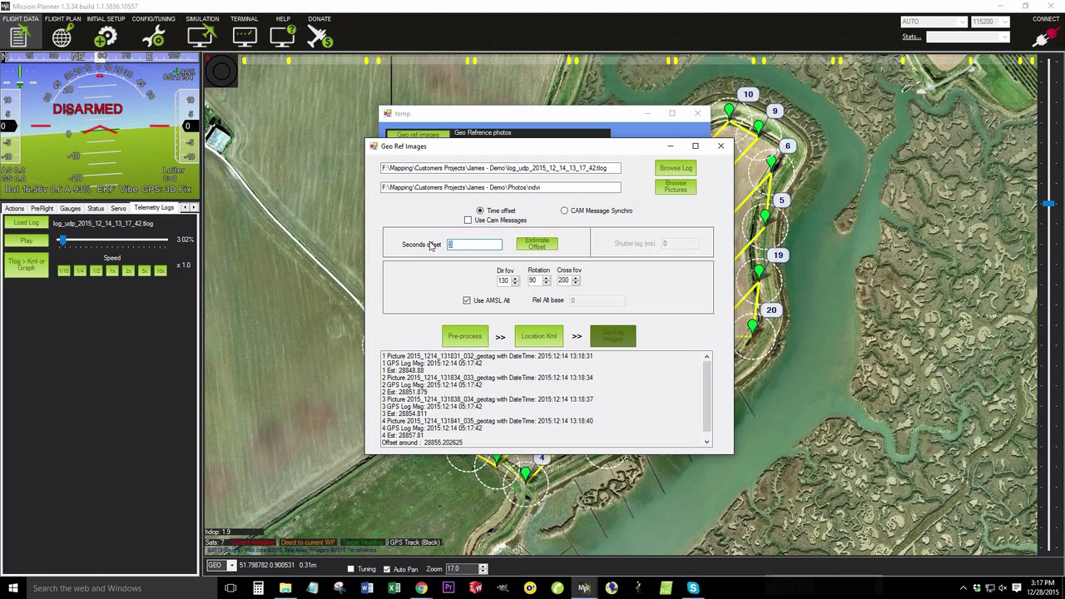
{"action": "double_click", "coordinate": [452, 244]}
{"action": "right_click", "coordinate": [453, 244]}
{"action": "left_click", "coordinate": [482, 290]}
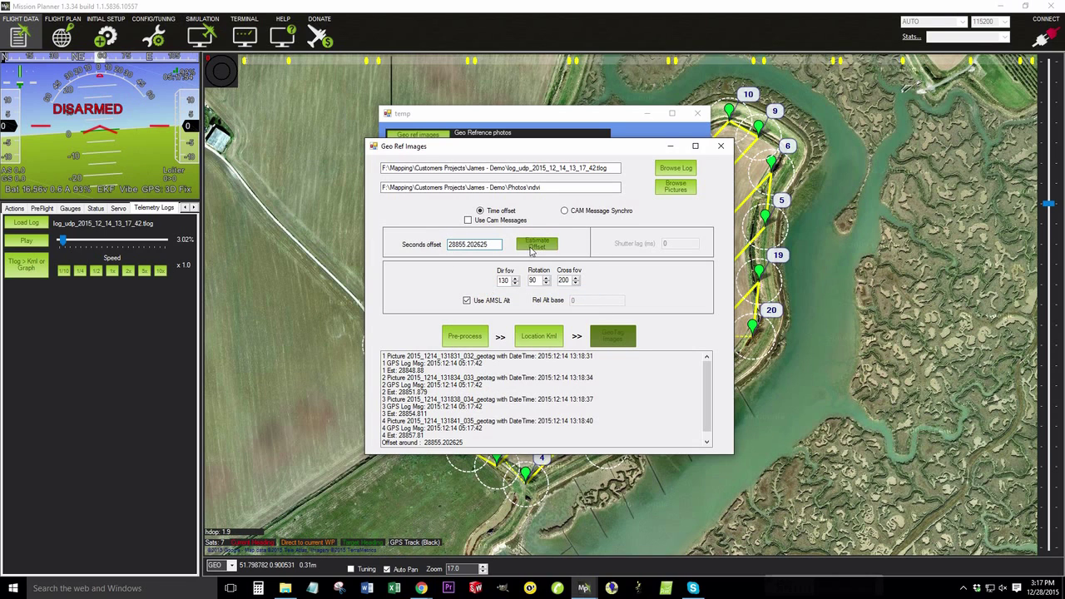
{"action": "left_click", "coordinate": [458, 342]}
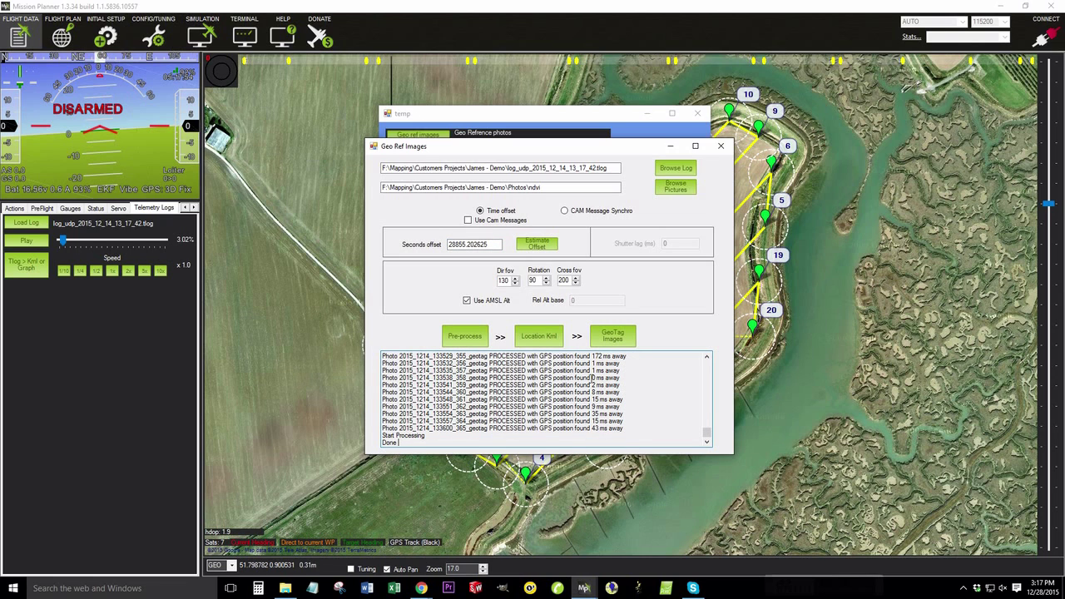
Step: Review the pre-process matches, geotag the ndvi photos, and close the Geo Ref dialog
{"action": "left_click_drag", "start_coordinate": [592, 378], "coordinate": [620, 379]}
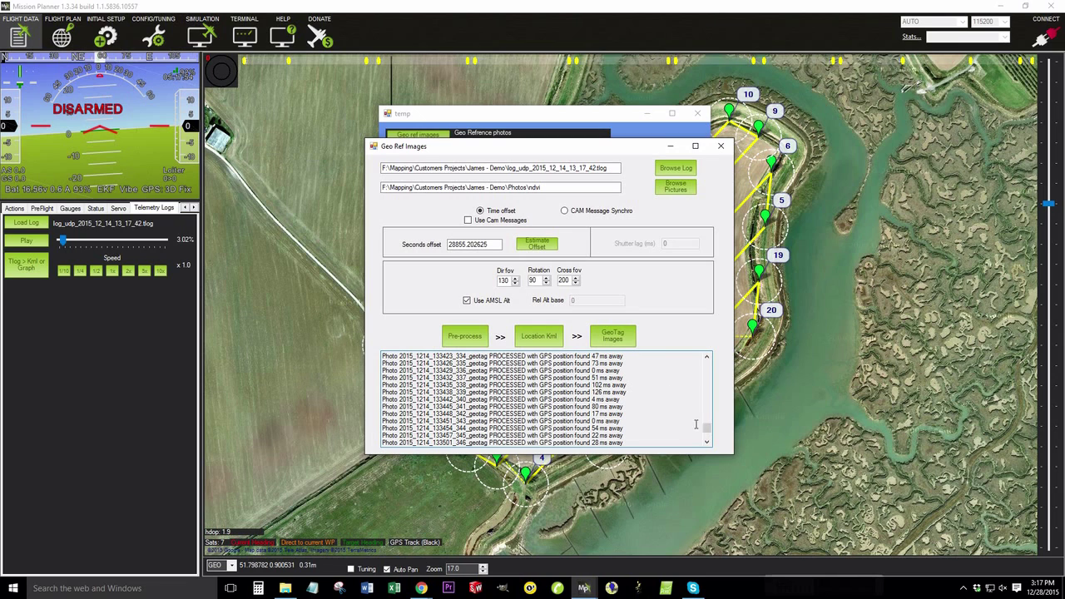
{"action": "mouse_move", "coordinate": [707, 430]}
{"action": "left_mouse_down"}
{"action": "mouse_move", "coordinate": [710, 388]}
{"action": "mouse_move", "coordinate": [707, 434]}
{"action": "left_mouse_up"}
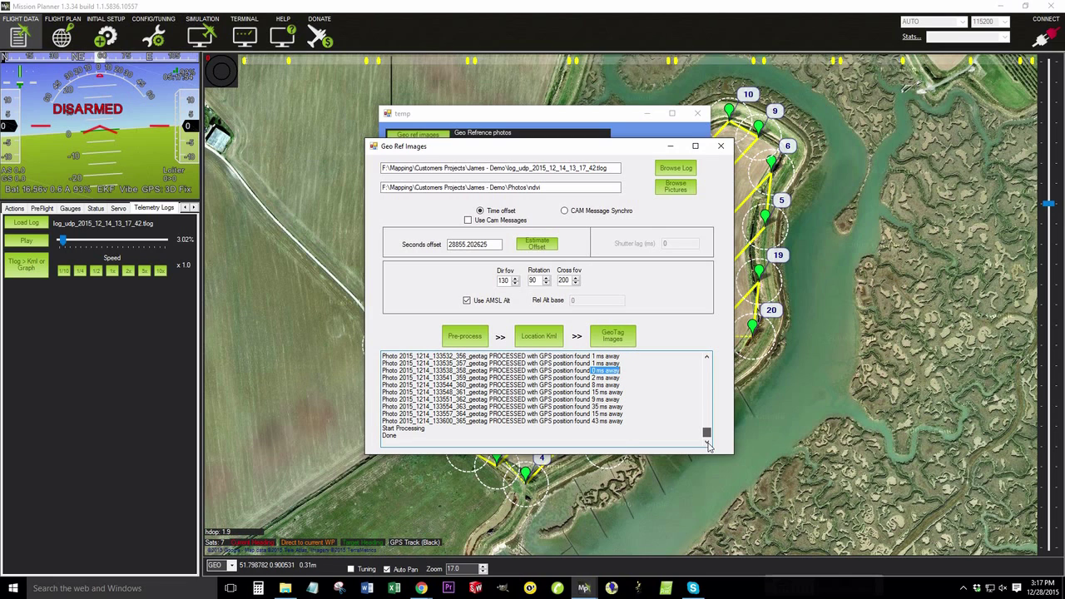
{"action": "left_click", "coordinate": [610, 379]}
{"action": "left_click", "coordinate": [628, 340]}
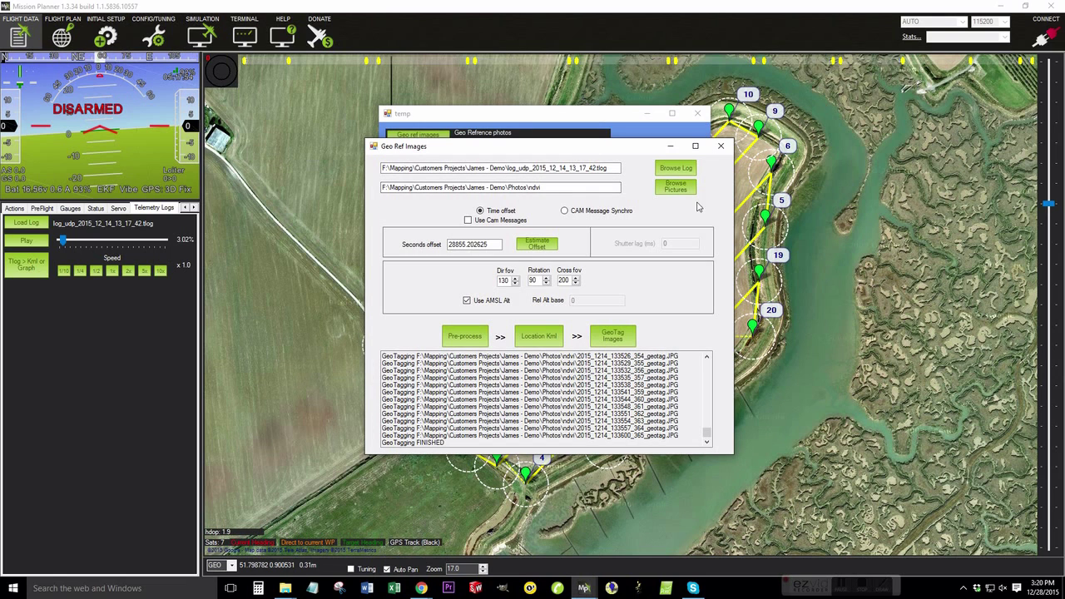
{"action": "left_click", "coordinate": [721, 145]}
Step: Export the flight tlog to .gpx and .tlog.kmz files with Tlog > Kml or Graph
{"action": "left_click", "coordinate": [697, 113]}
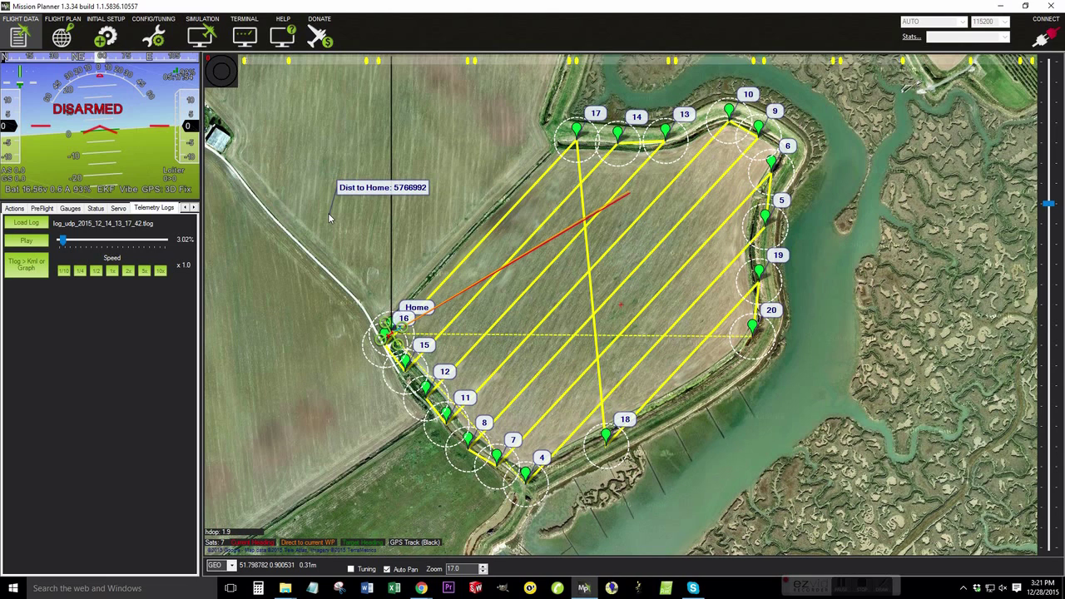
{"action": "left_click", "coordinate": [35, 268]}
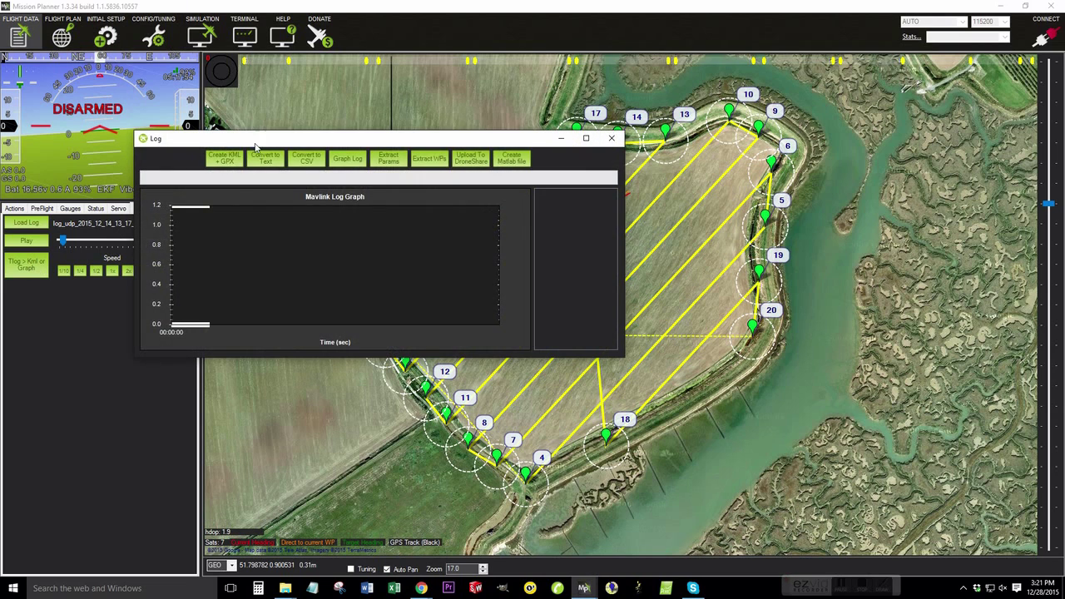
{"action": "left_click_drag", "start_coordinate": [254, 144], "coordinate": [383, 143]}
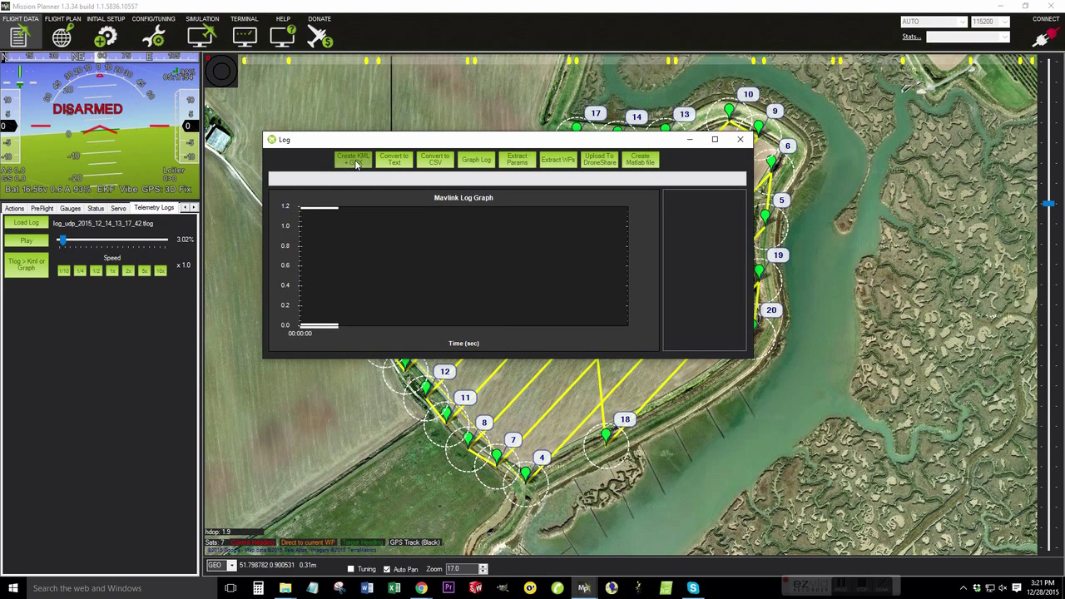
{"action": "left_click", "coordinate": [364, 160]}
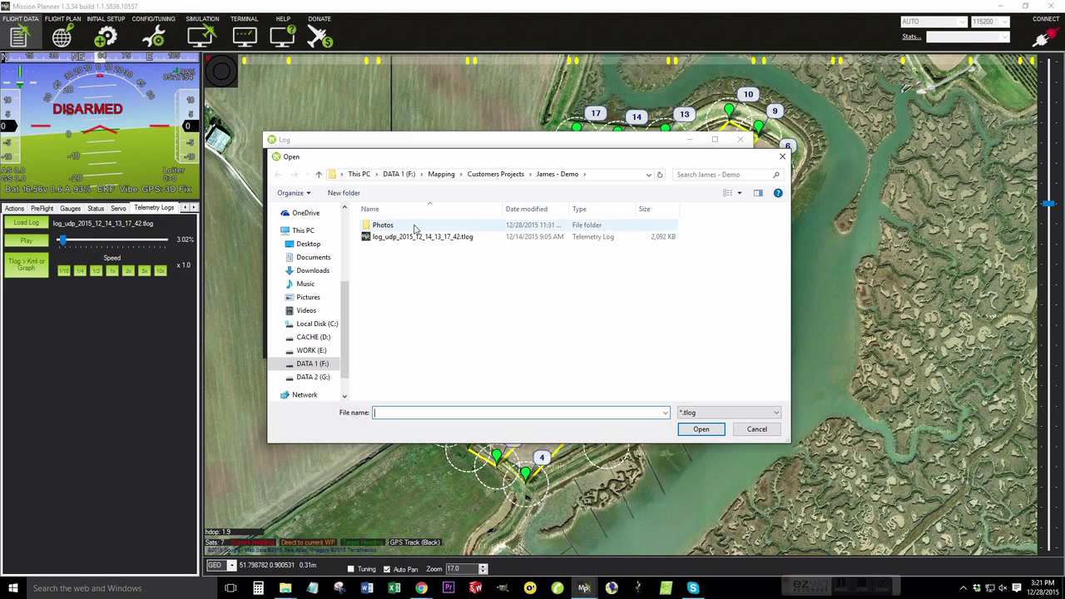
{"action": "left_click_drag", "start_coordinate": [455, 168], "coordinate": [457, 194]}
{"action": "double_click", "coordinate": [435, 264]}
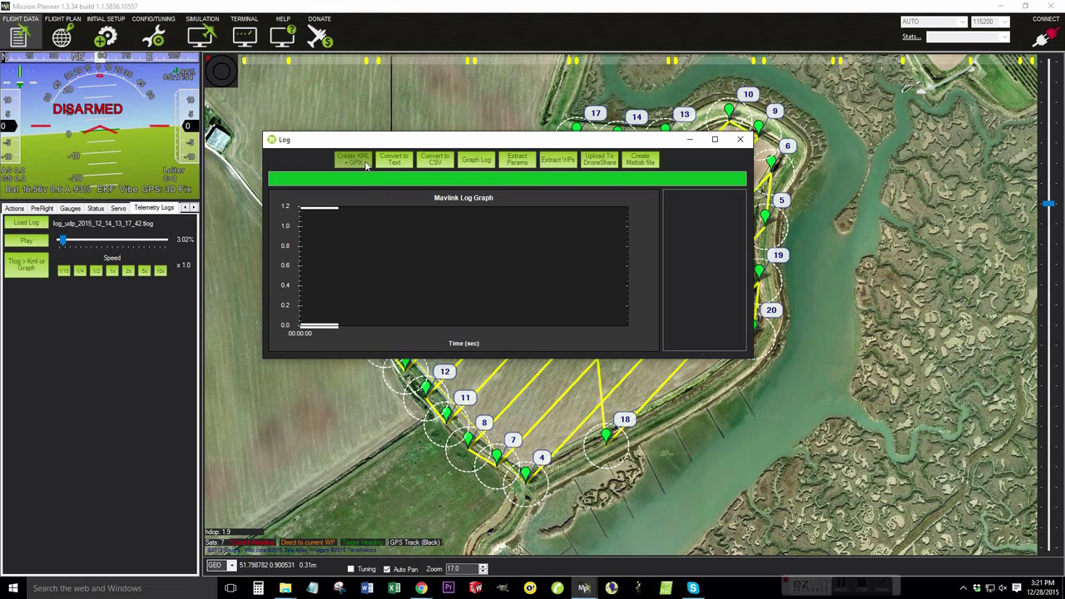
{"action": "left_click", "coordinate": [362, 163]}
Step: Check the new .gpx and .kmz files beside the .tlog in the James - Demo folder
{"action": "mouse_move", "coordinate": [285, 589]}
{"action": "left_click", "coordinate": [207, 535]}
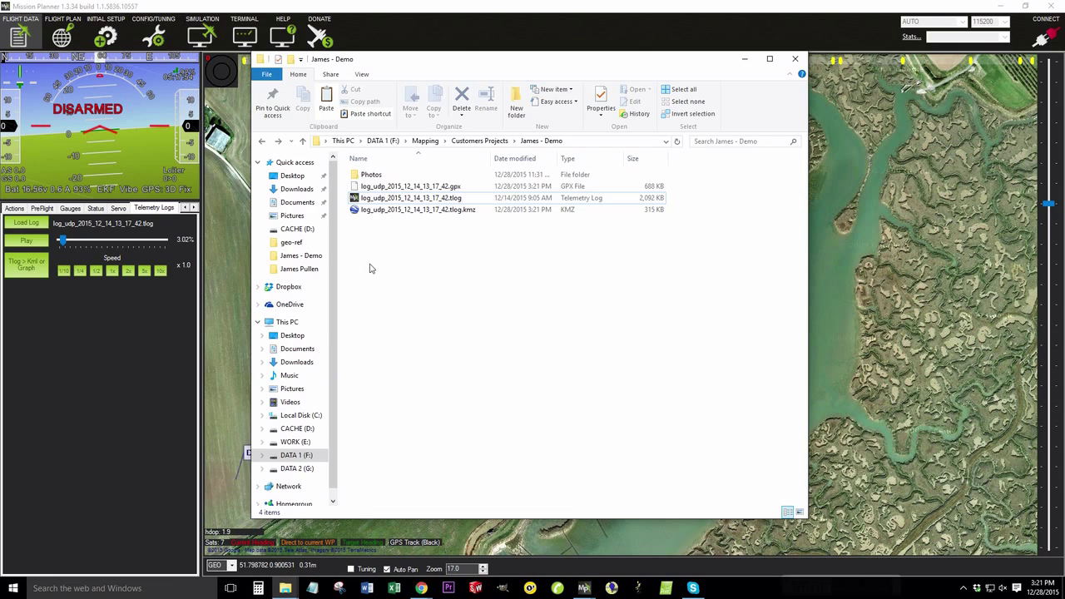
{"action": "left_click", "coordinate": [410, 200]}
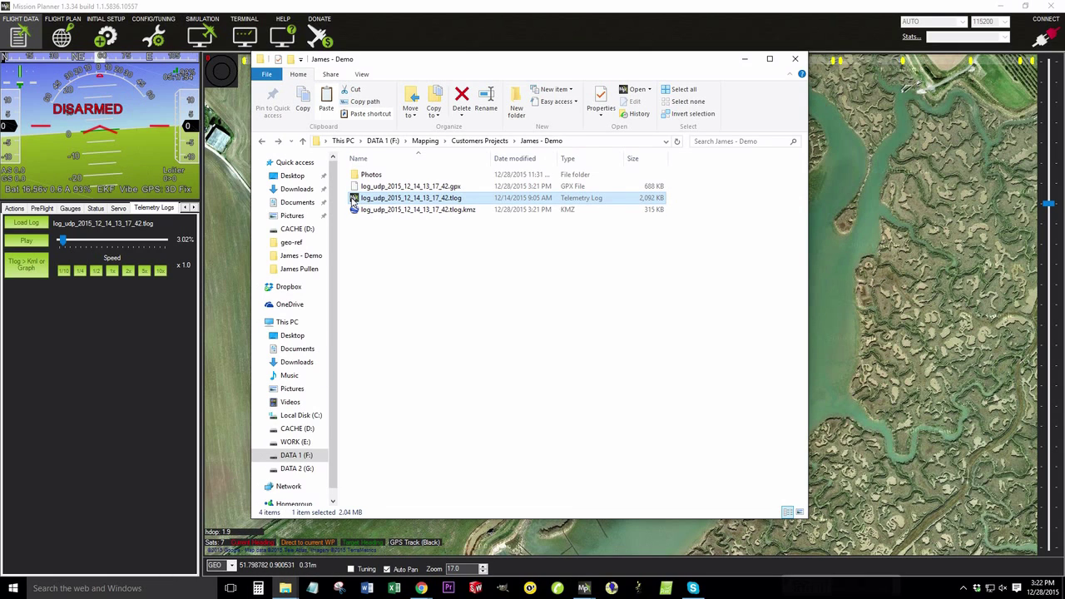
{"action": "left_click", "coordinate": [372, 210]}
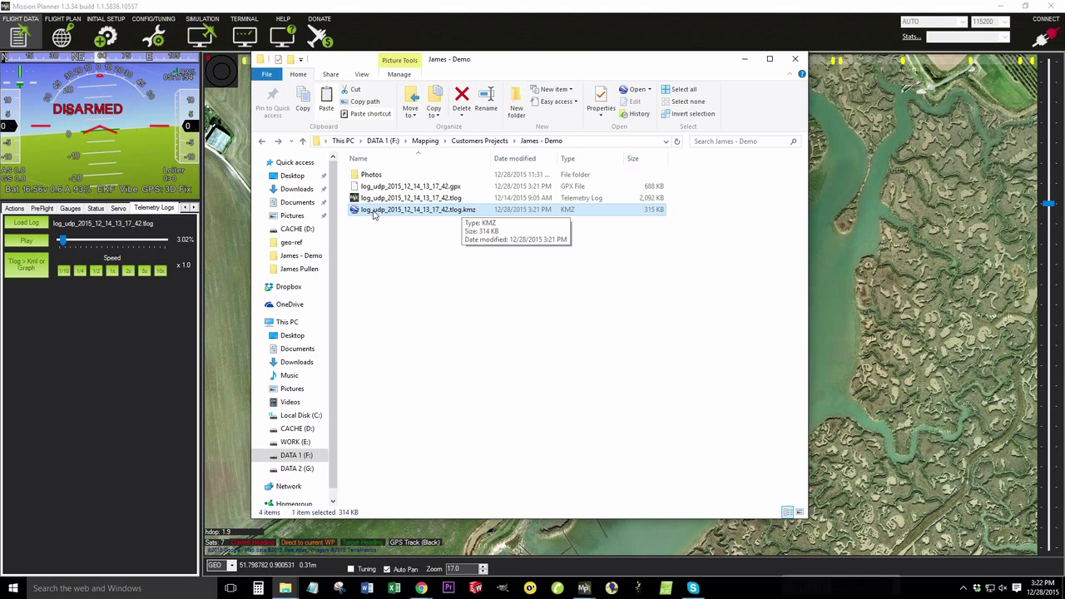
{"action": "left_click", "coordinate": [433, 189]}
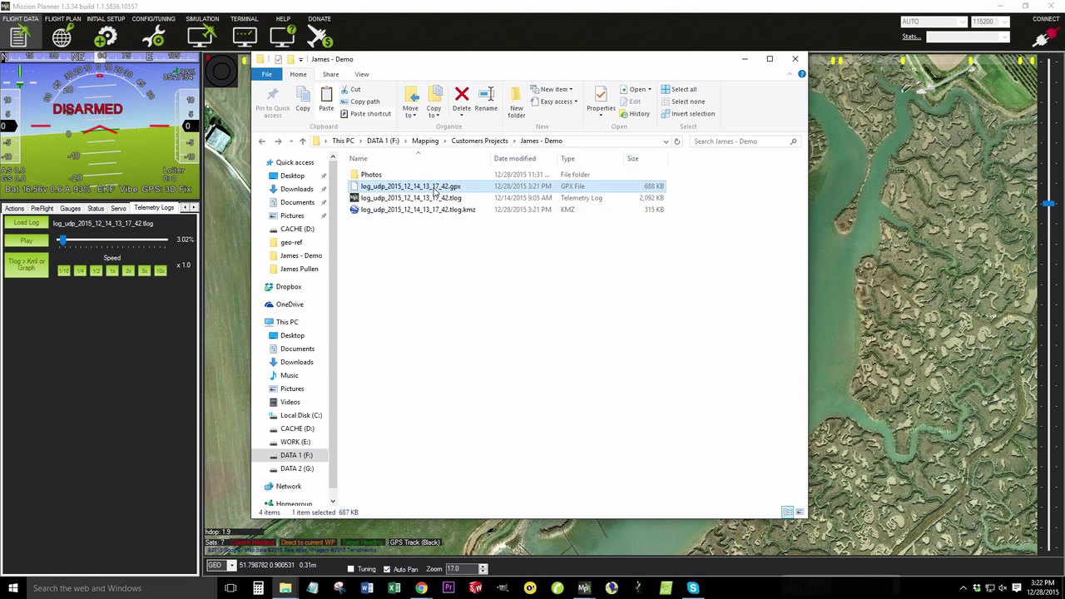
{"action": "left_click_drag", "start_coordinate": [488, 63], "coordinate": [488, 105]}
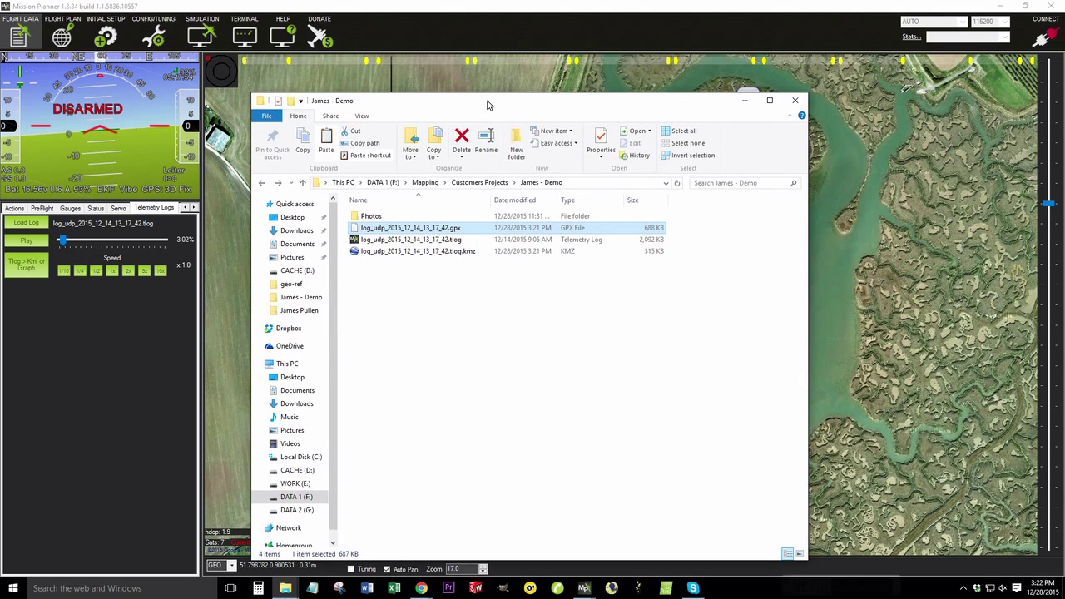
{"action": "left_click", "coordinate": [412, 268]}
{"action": "left_click_drag", "start_coordinate": [706, 100], "coordinate": [709, 71]}
Step: Minimize Mission Planner's log window and switch to GeoSetter on the Photos folder
{"action": "key", "text": "alt+Tab"}
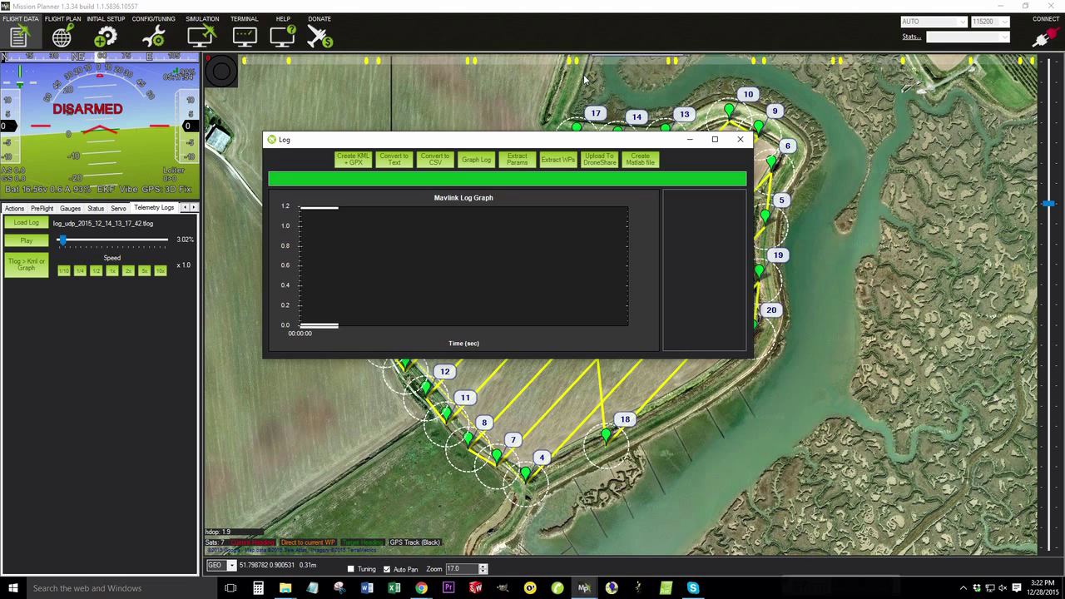
{"action": "left_click", "coordinate": [690, 139]}
{"action": "key", "text": "alt+Tab"}
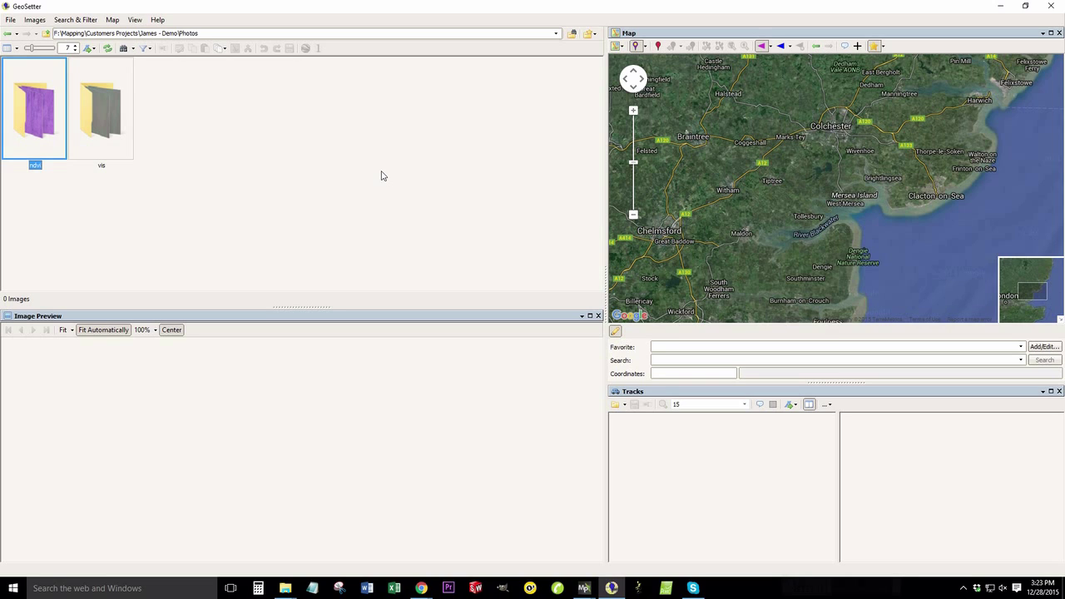
Step: Show the Tracks panel in GeoSetter and open its Open Track(s) dialog
{"action": "left_click", "coordinate": [382, 175]}
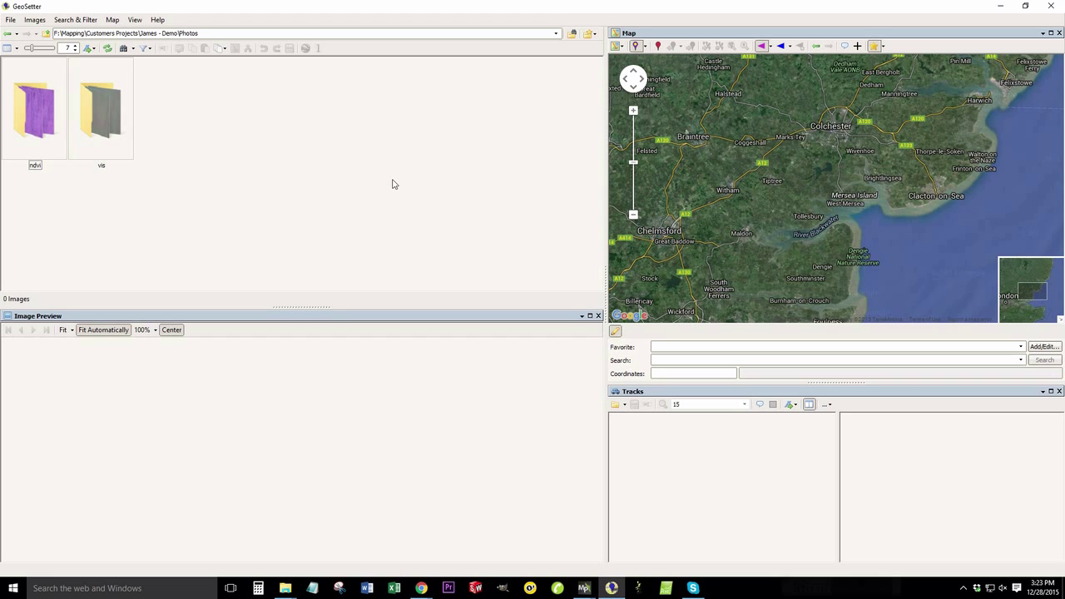
{"action": "left_click", "coordinate": [131, 20]}
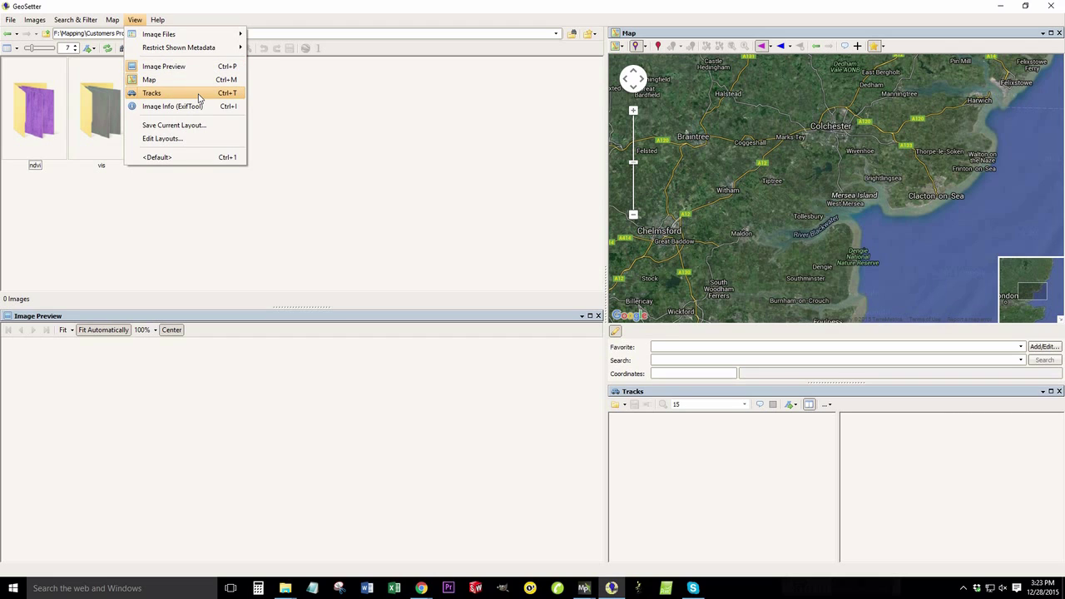
{"action": "left_click", "coordinate": [71, 172]}
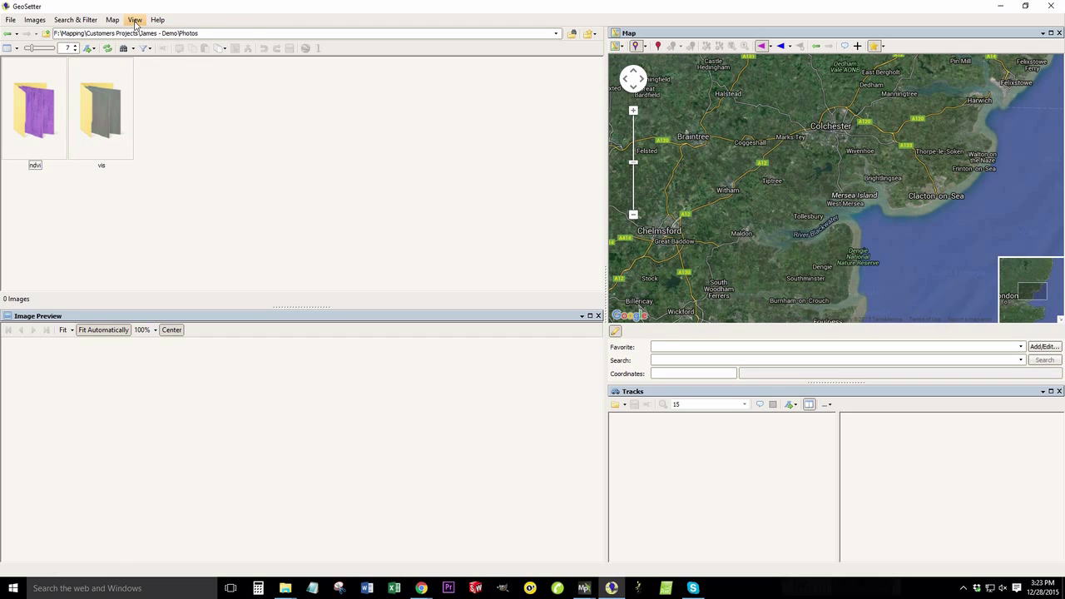
{"action": "left_click", "coordinate": [135, 21]}
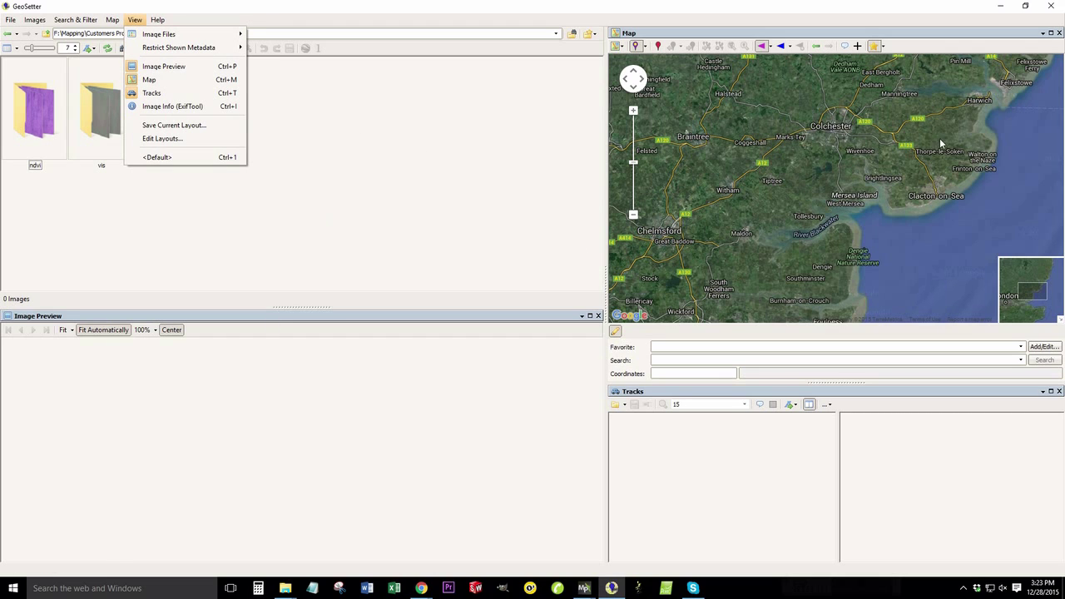
{"action": "left_click", "coordinate": [664, 509]}
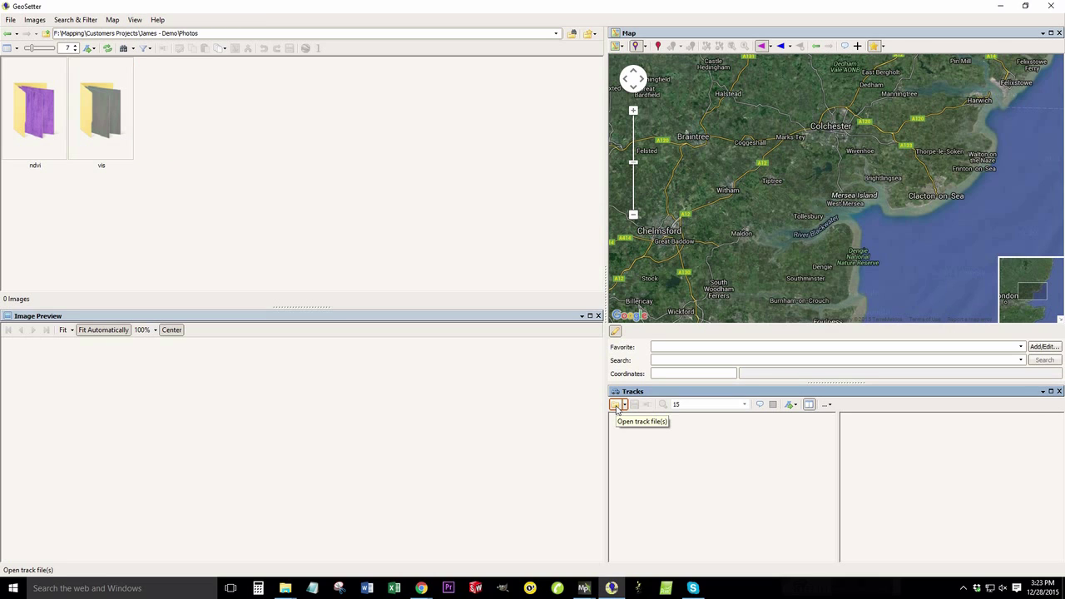
{"action": "left_click", "coordinate": [616, 405]}
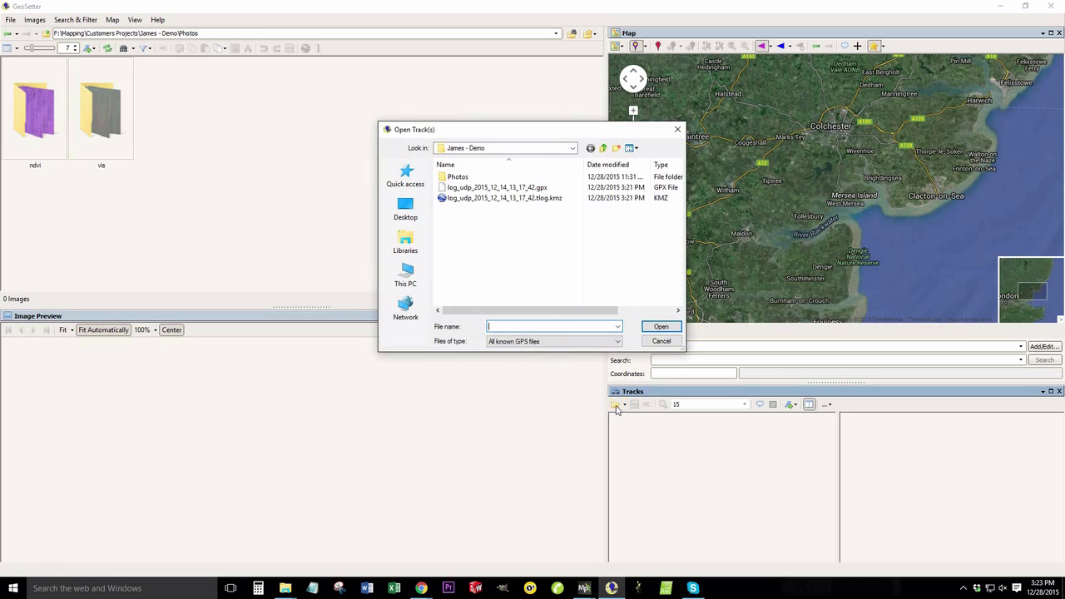
Step: Open log_udp_2015_12_14_13_17_42.gpx, drawing the red flight path with 2194 trackpoints
{"action": "left_click", "coordinate": [519, 188]}
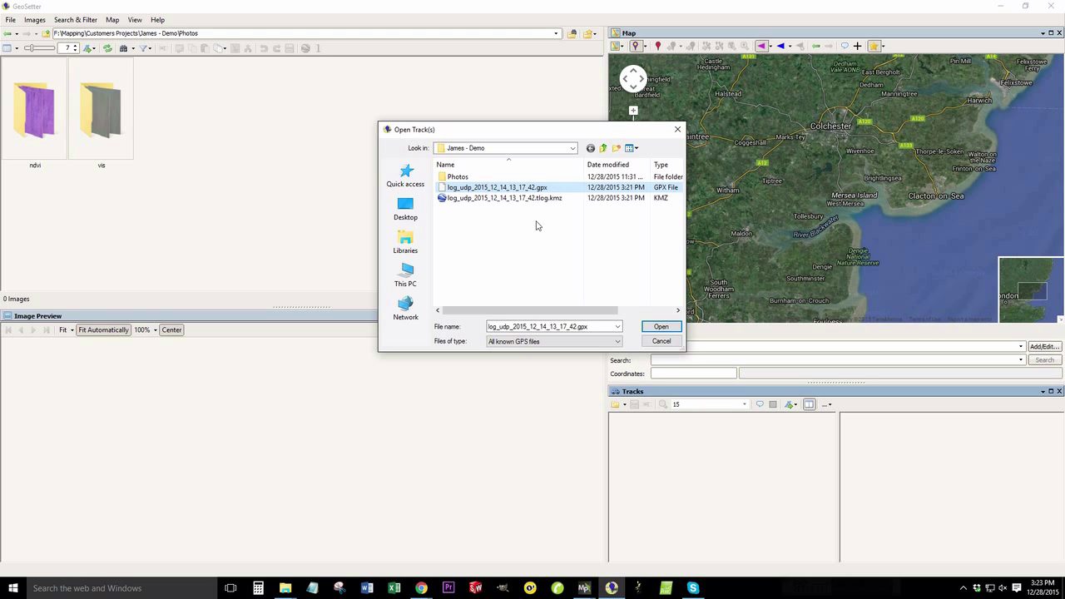
{"action": "double_click", "coordinate": [511, 188]}
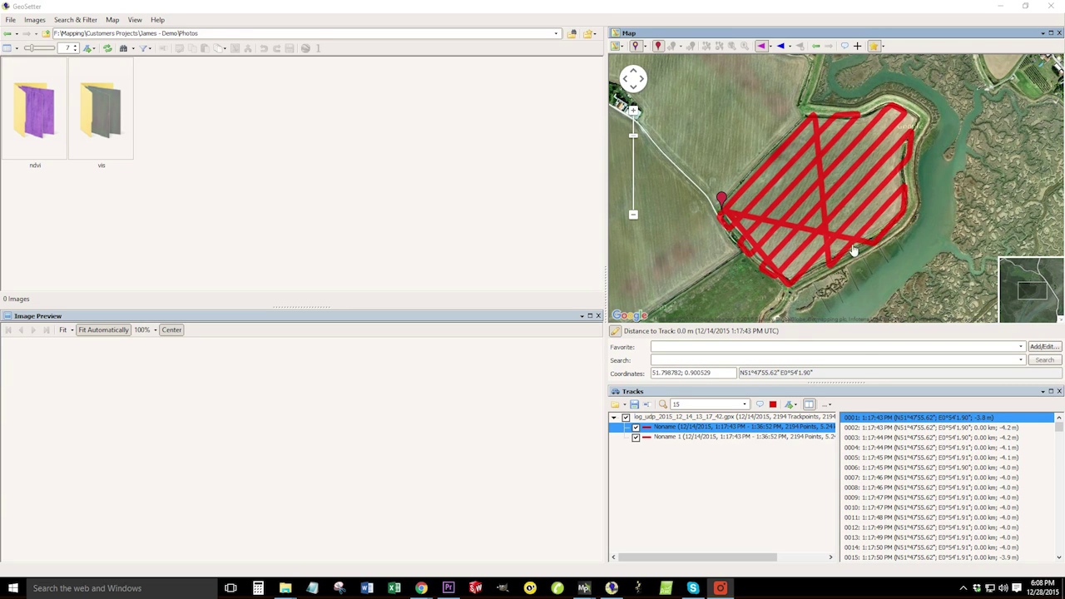
Step: Inspect track points 0002, 0006, 0010, 0038 and 0063 on the map
{"action": "left_click", "coordinate": [890, 428]}
{"action": "left_click", "coordinate": [904, 468]}
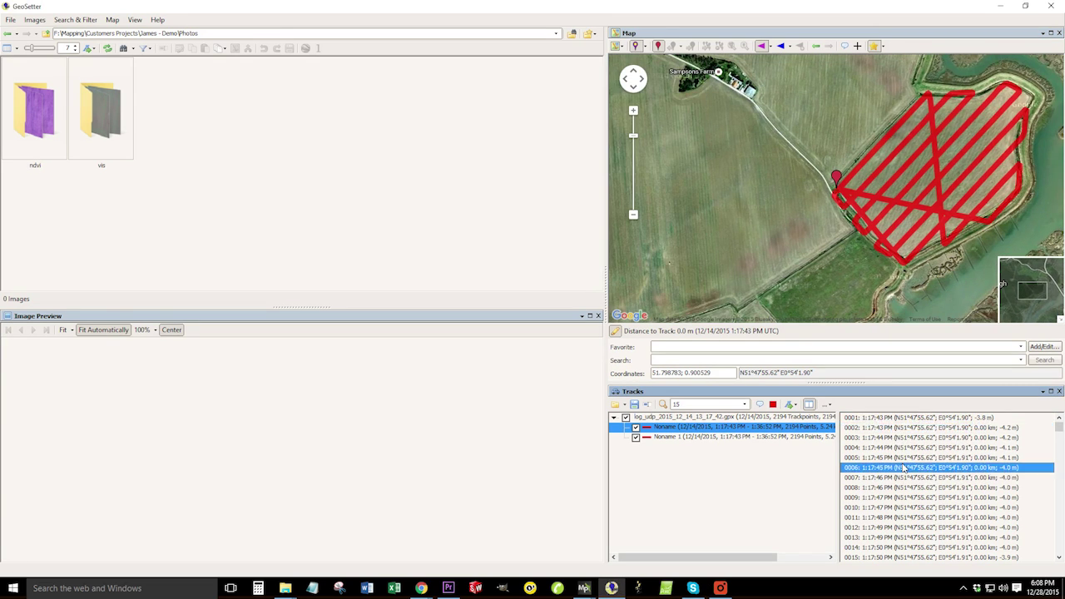
{"action": "left_click", "coordinate": [903, 508]}
{"action": "scroll", "coordinate": [904, 500], "scroll_direction": "down", "scroll_amount": 10}
{"action": "left_click", "coordinate": [904, 489]}
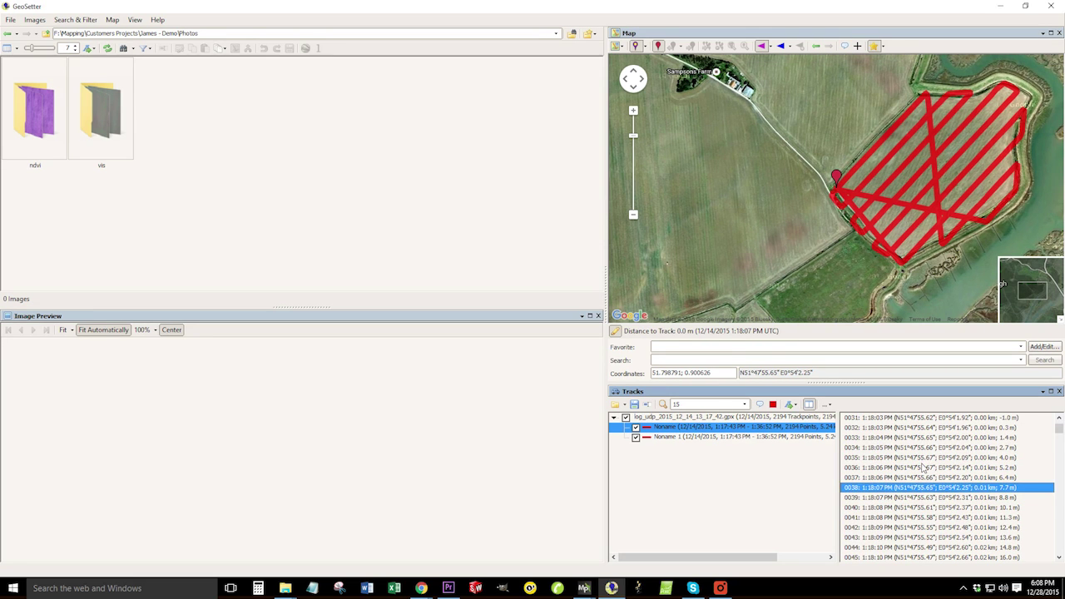
{"action": "scroll", "coordinate": [915, 483], "scroll_direction": "down", "scroll_amount": 7}
{"action": "left_click", "coordinate": [915, 497]}
{"action": "left_click", "coordinate": [912, 528]}
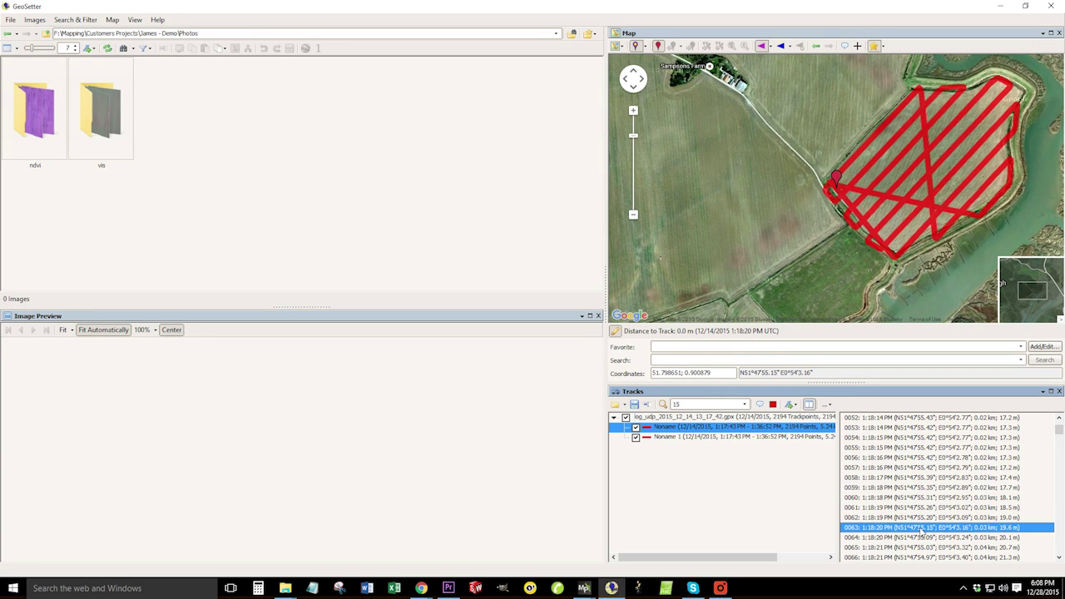
Step: Advance to track point 0086, then open the ndvi folder's geotagged subfolder
{"action": "key", "text": "Down"}
{"action": "key", "text": "Down"}
{"action": "key", "text": "Down"}
{"action": "key", "text": "Down"}
{"action": "key", "text": "Down"}
{"action": "key", "text": "Down"}
{"action": "key", "text": "Down"}
{"action": "key", "text": "Down"}
{"action": "key", "text": "Down"}
{"action": "key", "text": "Down"}
{"action": "key", "text": "Down"}
{"action": "key", "text": "Down"}
{"action": "key", "text": "Down"}
{"action": "key", "text": "Down"}
{"action": "key", "text": "Down"}
{"action": "key", "text": "Down"}
{"action": "key", "text": "Down"}
{"action": "key", "text": "Down"}
{"action": "key", "text": "Down"}
{"action": "key", "text": "Down"}
{"action": "key", "text": "Down"}
{"action": "key", "text": "Down"}
{"action": "key", "text": "Down"}
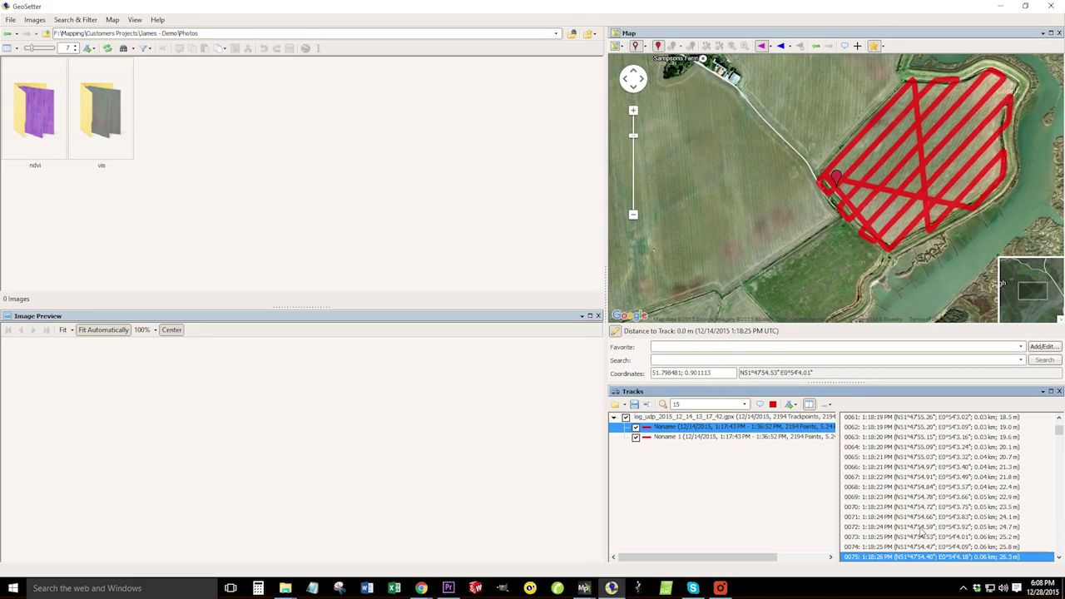
{"action": "key", "text": "Down"}
{"action": "key", "text": "Down"}
{"action": "key", "text": "Down"}
{"action": "key", "text": "Down"}
{"action": "key", "text": "Down"}
{"action": "key", "text": "Down"}
{"action": "key", "text": "Down"}
{"action": "key", "text": "Down"}
{"action": "key", "text": "Down"}
{"action": "key", "text": "Down"}
{"action": "key", "text": "Down"}
{"action": "key", "text": "Down"}
{"action": "key", "text": "Down"}
{"action": "key", "text": "Down"}
{"action": "key", "text": "Down"}
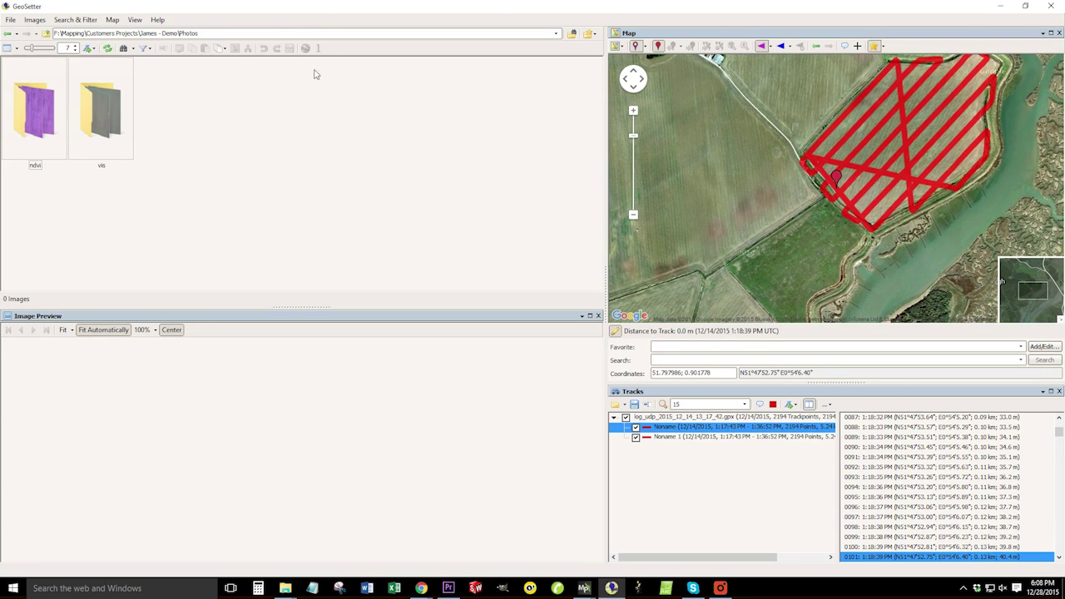
{"action": "double_click", "coordinate": [37, 110]}
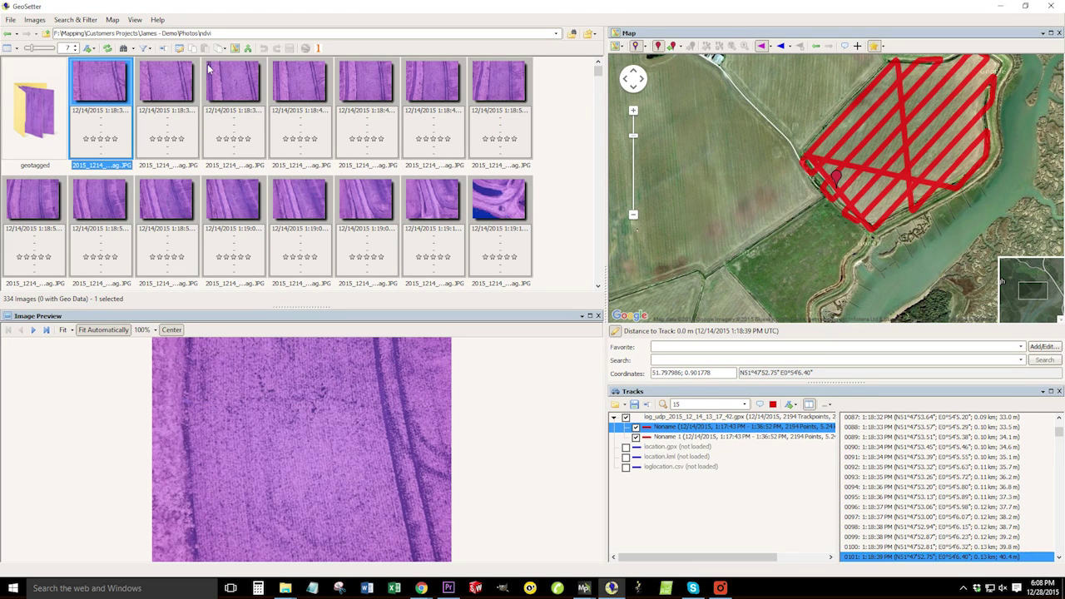
{"action": "double_click", "coordinate": [24, 114]}
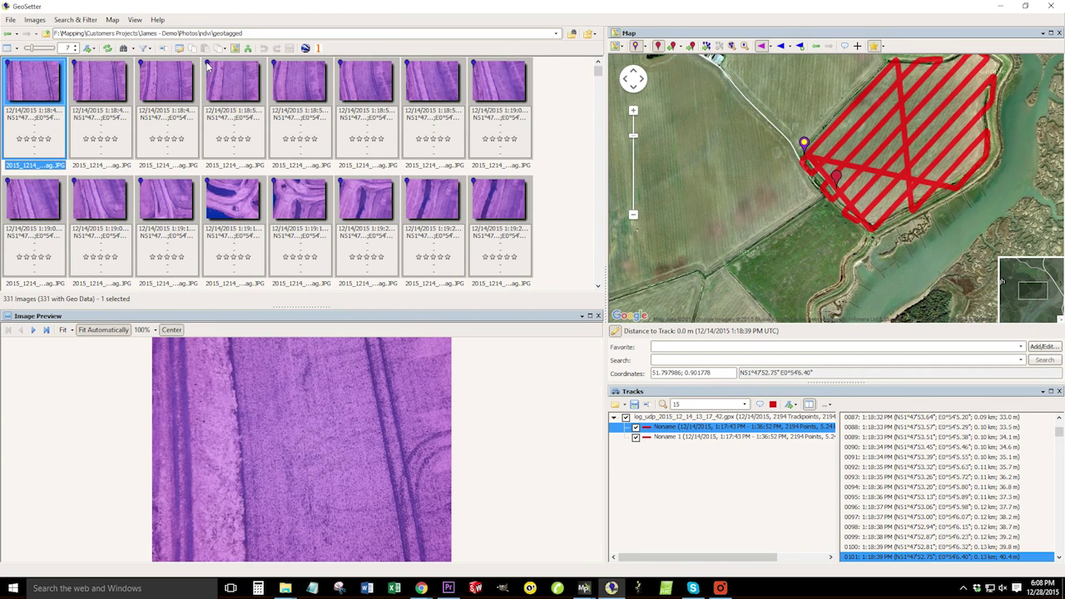
Step: Select all 331 geotagged photos, plot their positions, and zoom the map onto the field track
{"action": "key", "text": "ctrl+a"}
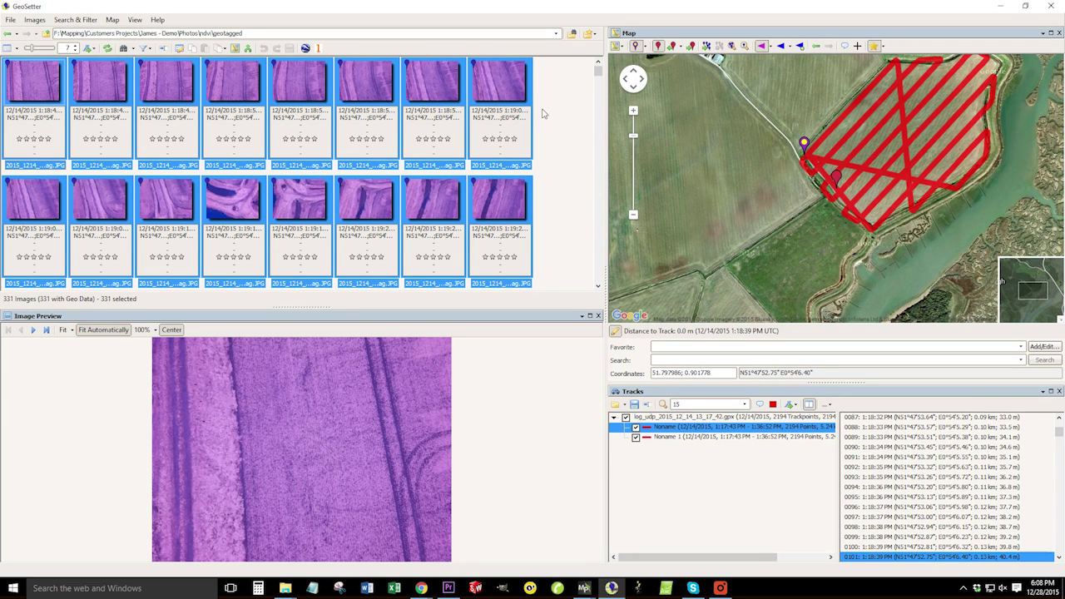
{"action": "left_click", "coordinate": [706, 48]}
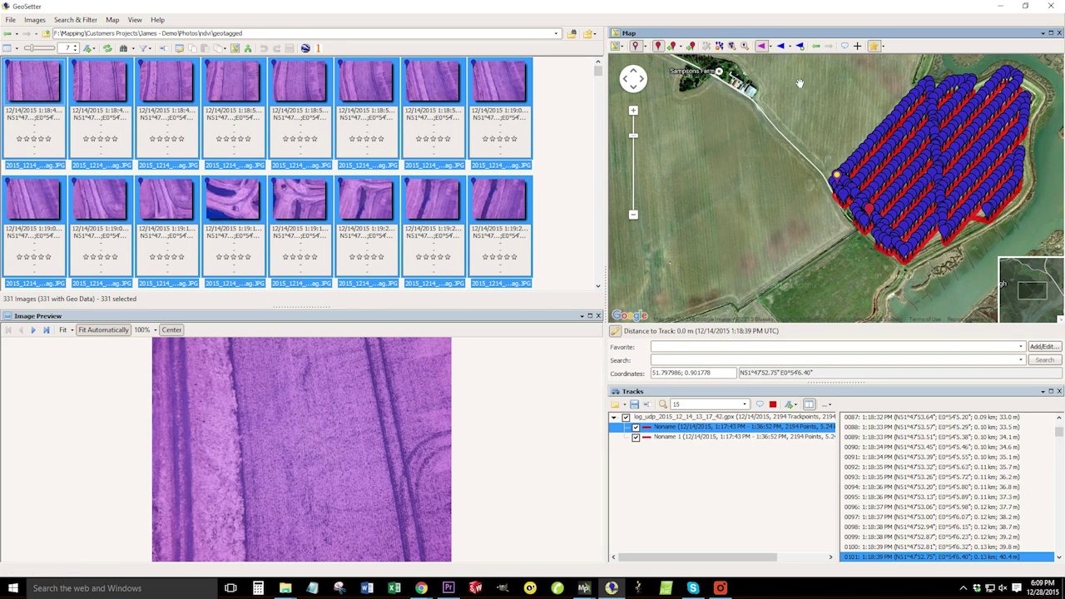
{"action": "mouse_move", "coordinate": [848, 107]}
{"action": "left_mouse_down"}
{"action": "mouse_move", "coordinate": [683, 112]}
{"action": "mouse_move", "coordinate": [693, 111]}
{"action": "left_mouse_up"}
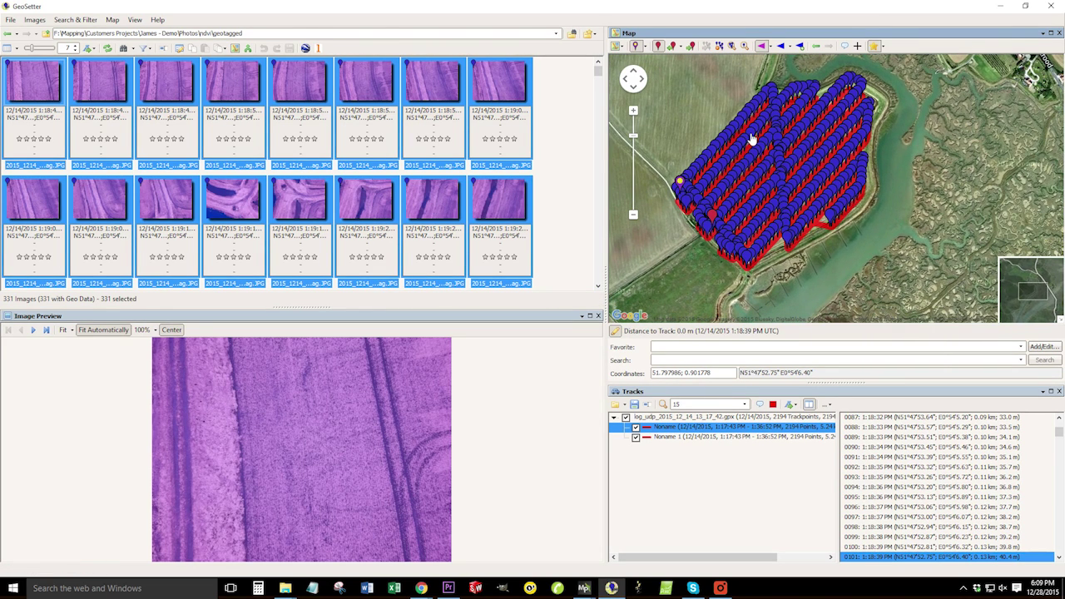
{"action": "scroll", "coordinate": [751, 142], "scroll_direction": "up", "scroll_amount": 2}
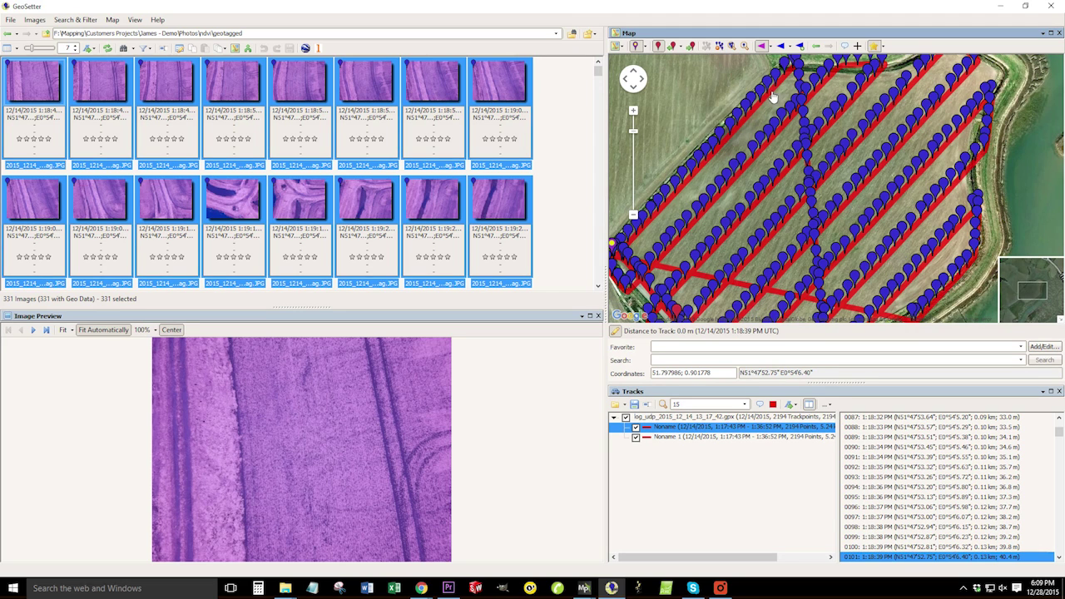
{"action": "left_click_drag", "start_coordinate": [699, 99], "coordinate": [713, 142]}
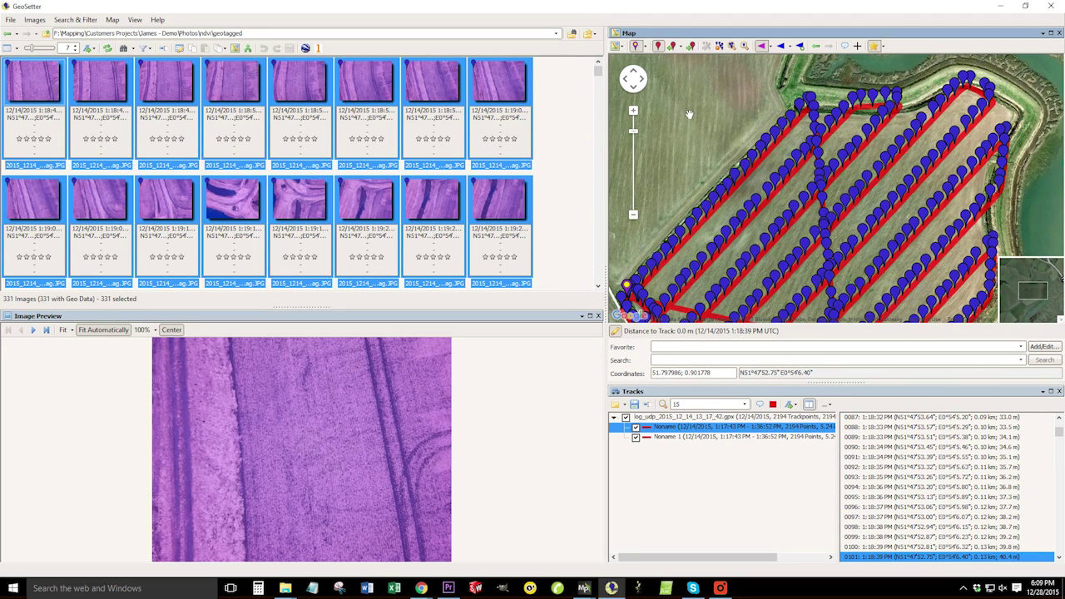
{"action": "scroll", "coordinate": [737, 117], "scroll_direction": "up", "scroll_amount": 1}
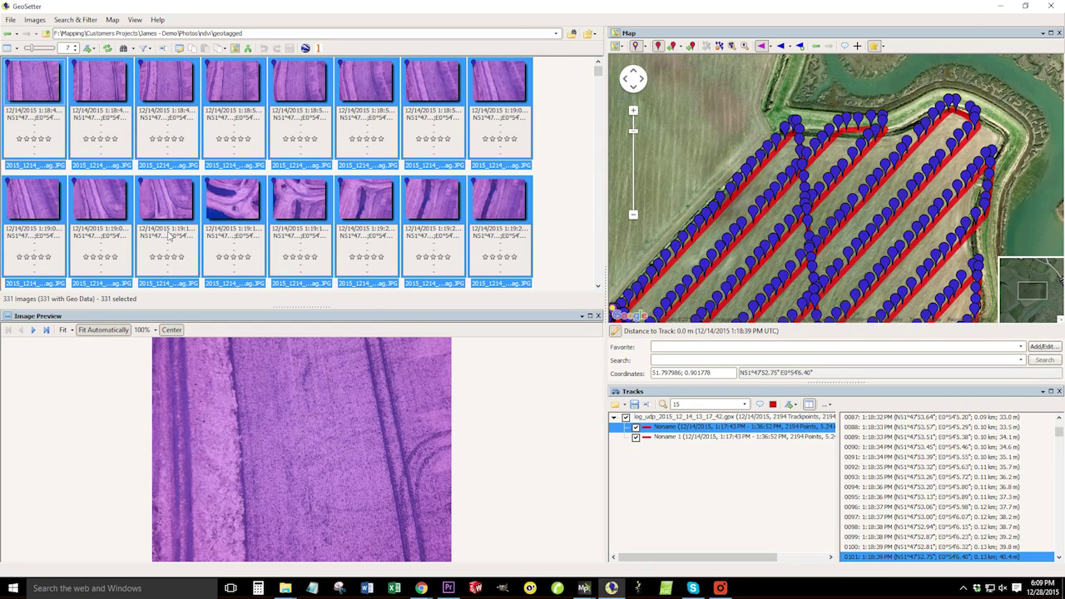
{"action": "left_click", "coordinate": [222, 210]}
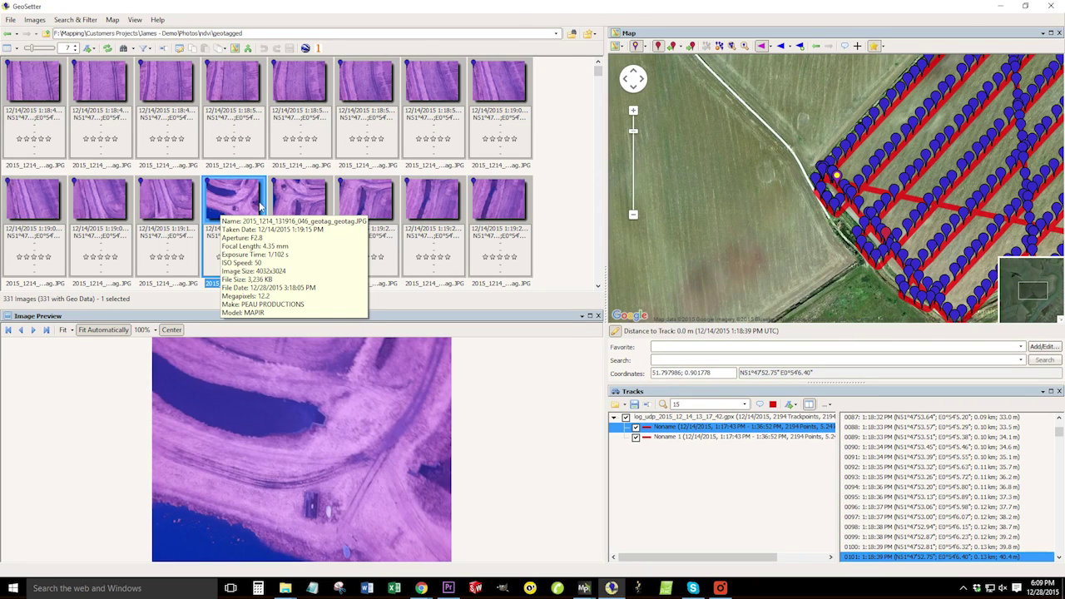
Step: Pick a geotagged photo and shift the map toward the eastern field edge
{"action": "scroll", "coordinate": [447, 175], "scroll_direction": "down", "scroll_amount": 3}
{"action": "left_click", "coordinate": [258, 153]}
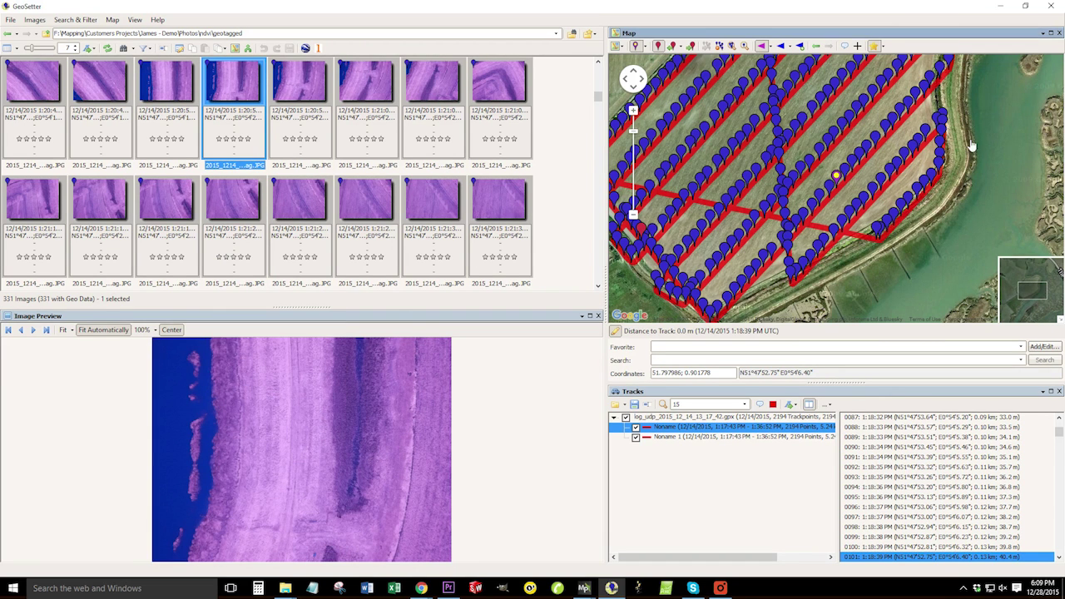
{"action": "left_click_drag", "start_coordinate": [976, 100], "coordinate": [899, 178]}
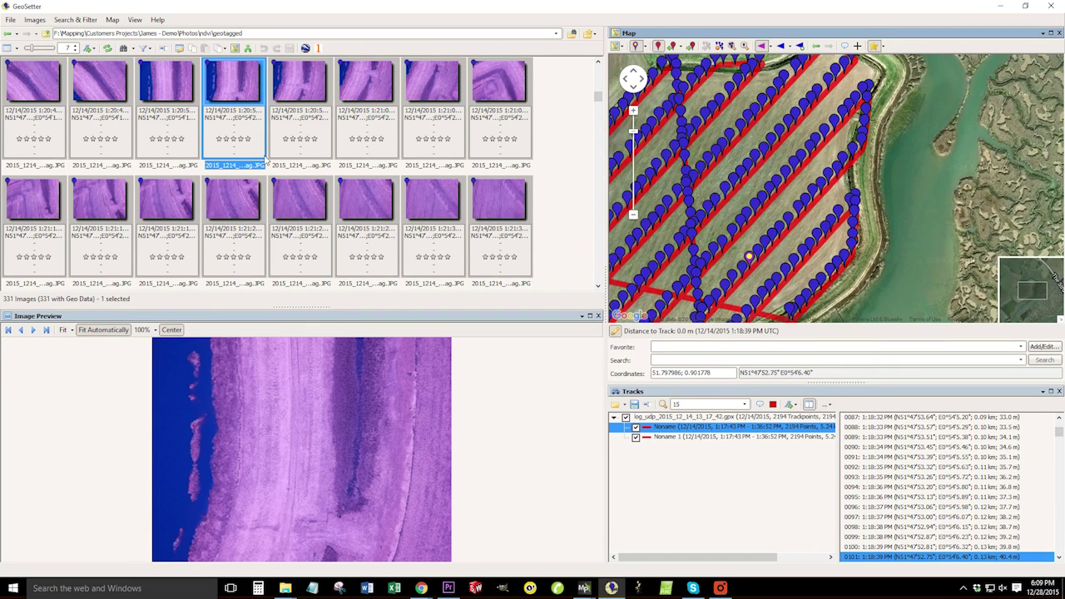
{"action": "left_click", "coordinate": [250, 119]}
Step: Step through successive photos, checking each marker lies on the flight lines
{"action": "key", "text": "Right"}
{"action": "key", "text": "Right"}
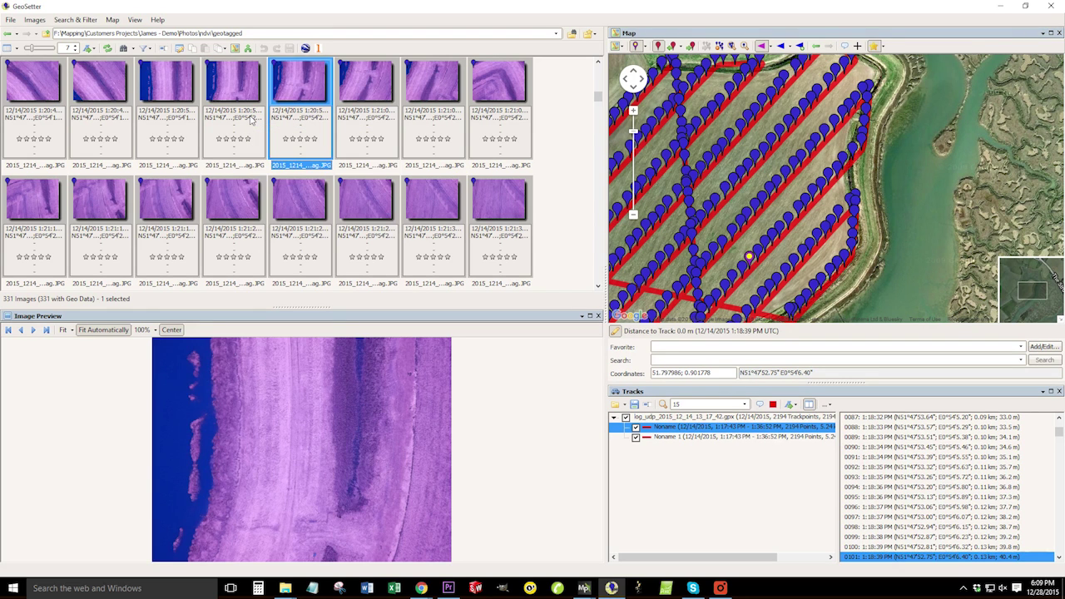
{"action": "key", "text": "Right"}
{"action": "key", "text": "Right"}
{"action": "key", "text": "Right"}
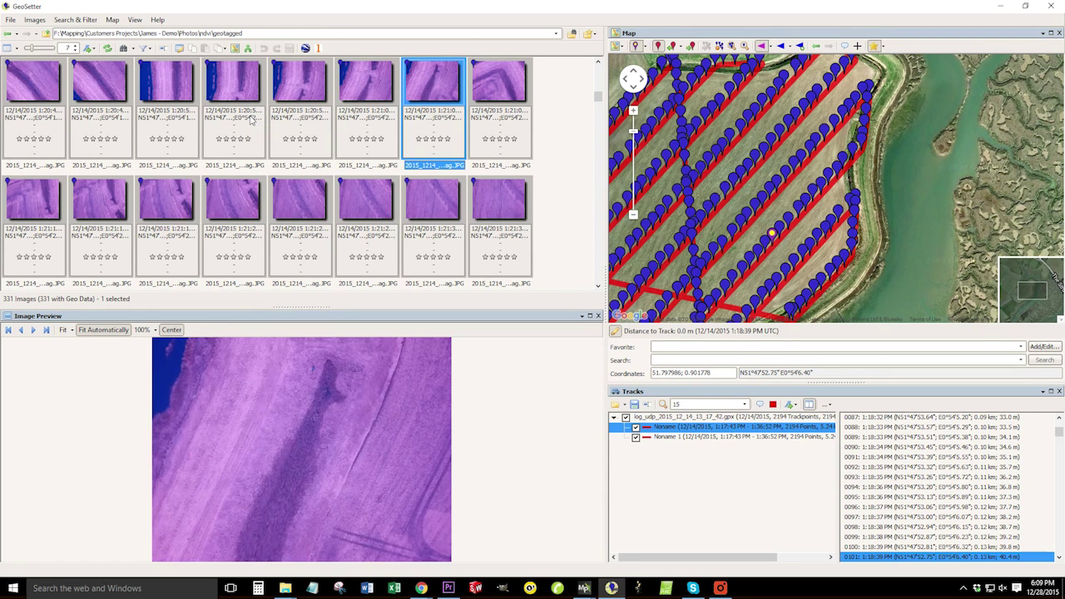
{"action": "key", "text": "Right"}
{"action": "key", "text": "Right"}
{"action": "key", "text": "Right"}
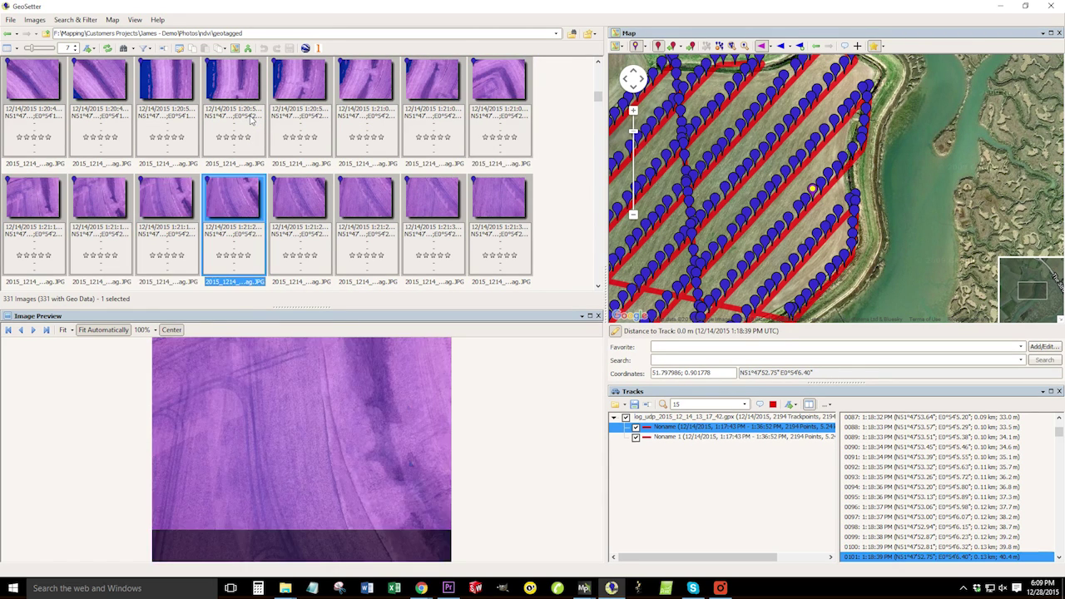
{"action": "key", "text": "Right"}
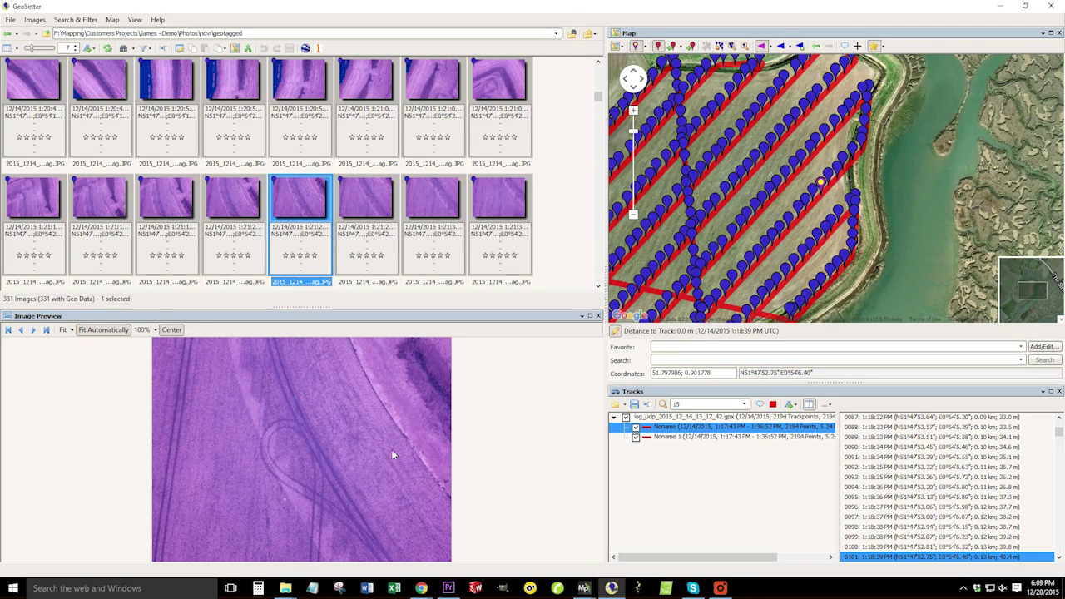
{"action": "mouse_move", "coordinate": [303, 217]}
{"action": "key", "text": "Right"}
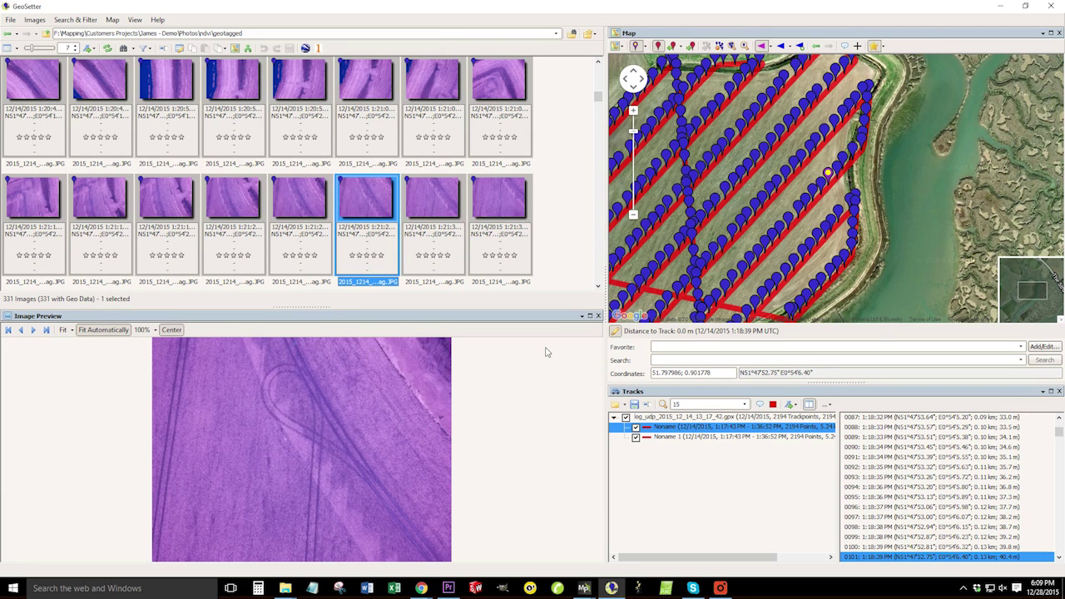
{"action": "key", "text": "Left"}
{"action": "key", "text": "Left"}
{"action": "key", "text": "Left"}
{"action": "key", "text": "Left"}
{"action": "key", "text": "Left"}
{"action": "key", "text": "Left"}
{"action": "key", "text": "Left"}
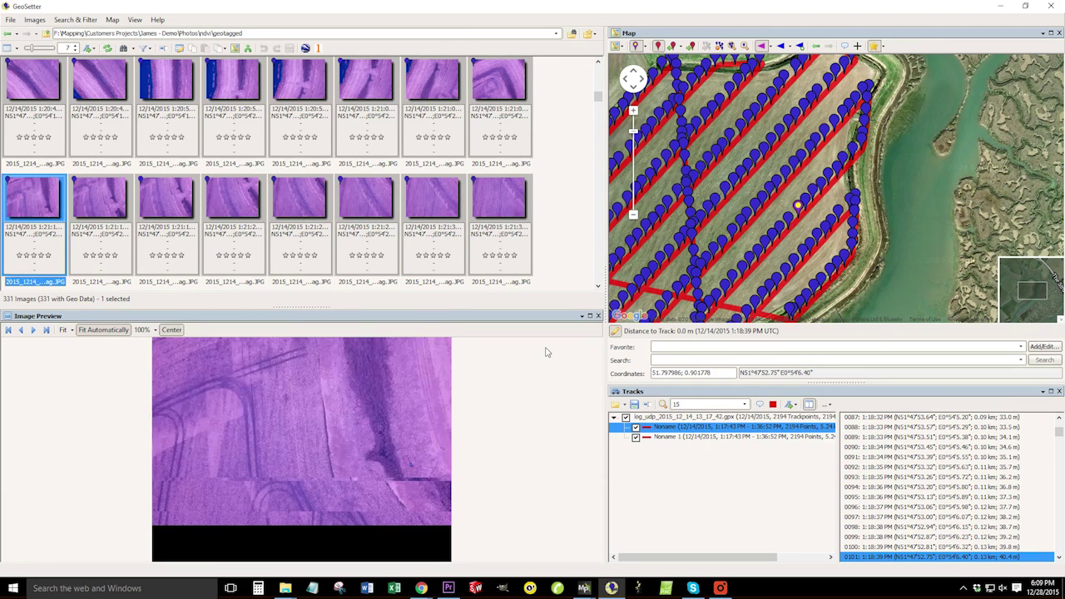
{"action": "key", "text": "Right"}
{"action": "key", "text": "Right"}
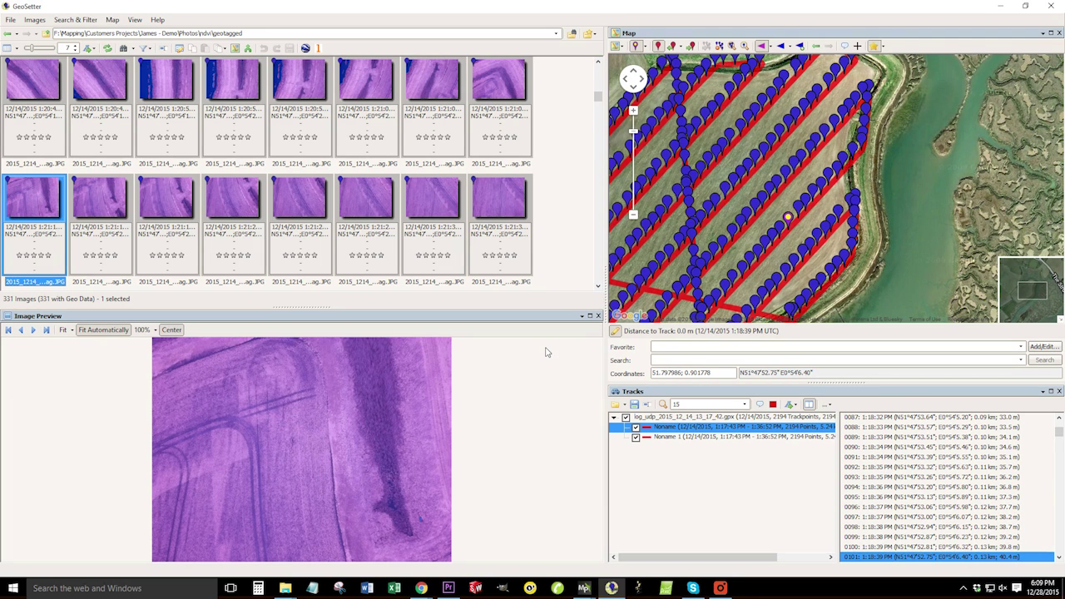
{"action": "key", "text": "Right"}
{"action": "key", "text": "Right"}
{"action": "key", "text": "Right"}
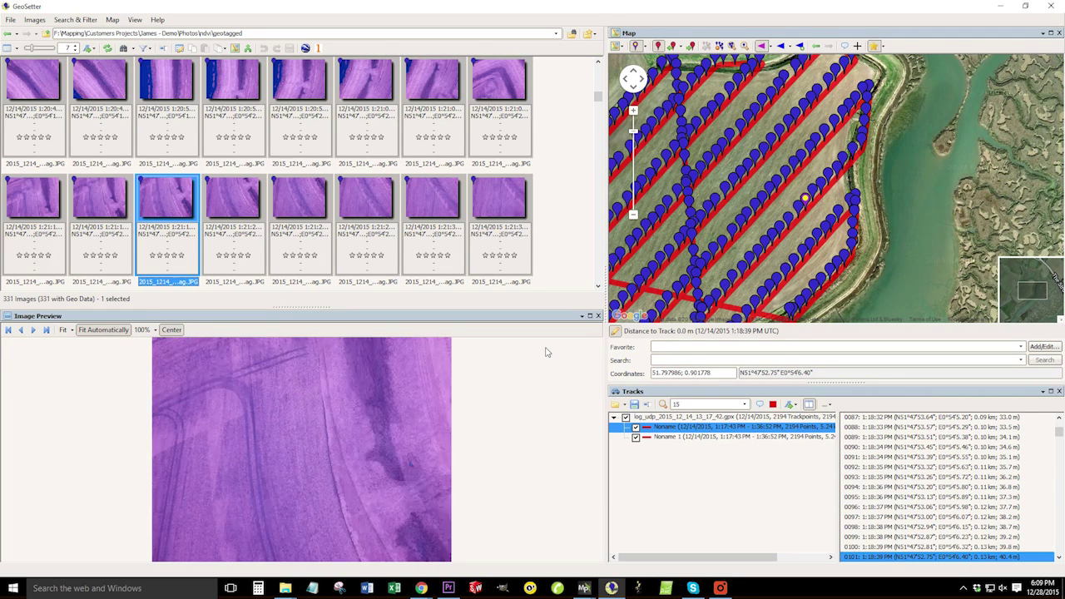
{"action": "key", "text": "Right"}
{"action": "key", "text": "Right"}
{"action": "key", "text": "Right"}
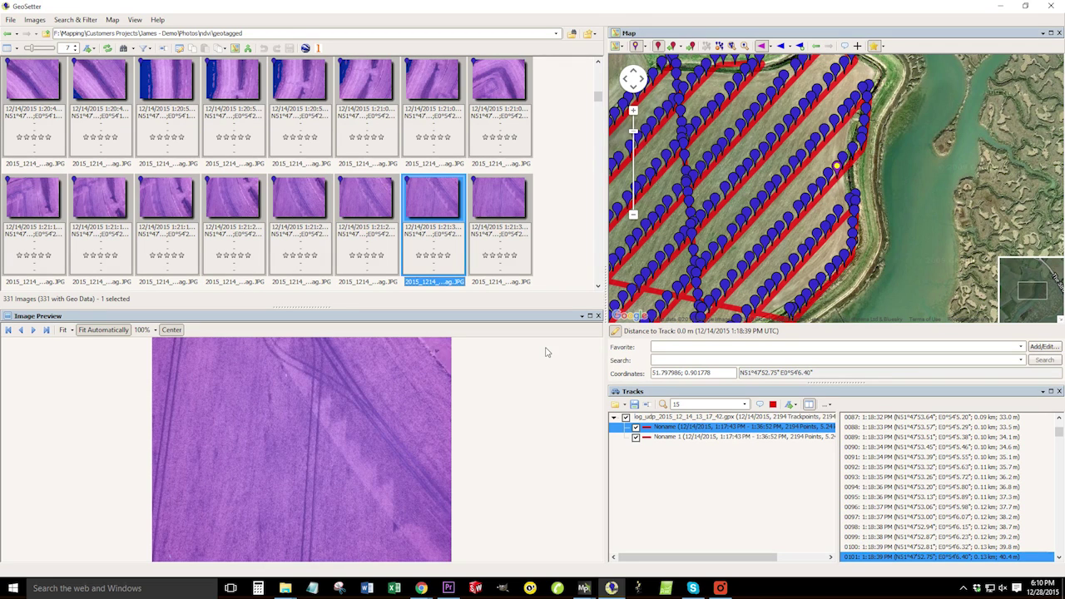
{"action": "key", "text": "Right"}
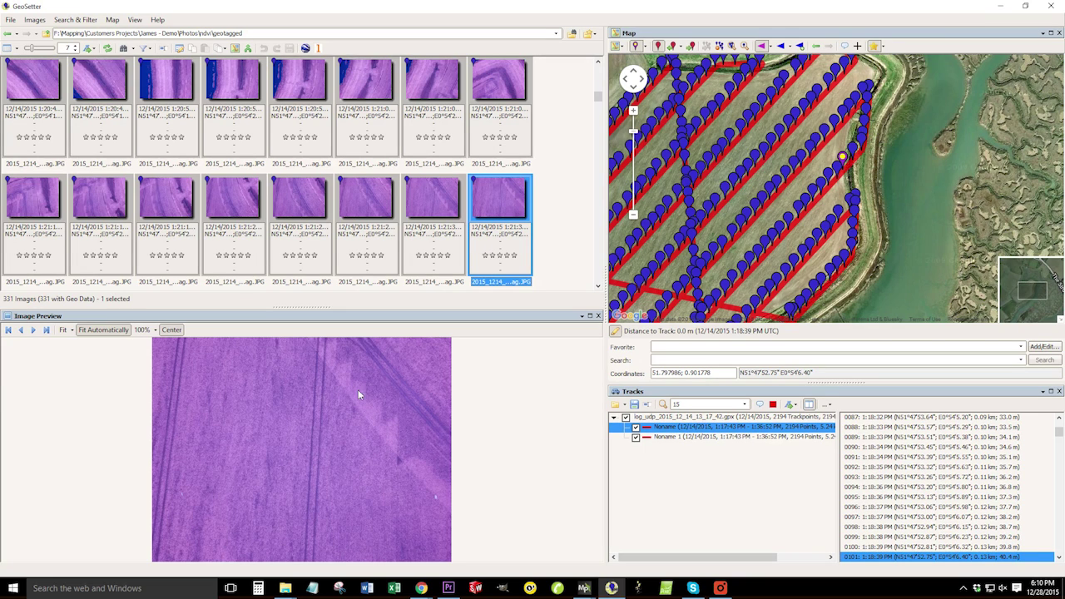
Step: Arrow through the next geotagged photos, comparing each preview with its map marker
{"action": "key", "text": "Right"}
{"action": "key", "text": "Right"}
{"action": "key", "text": "Right"}
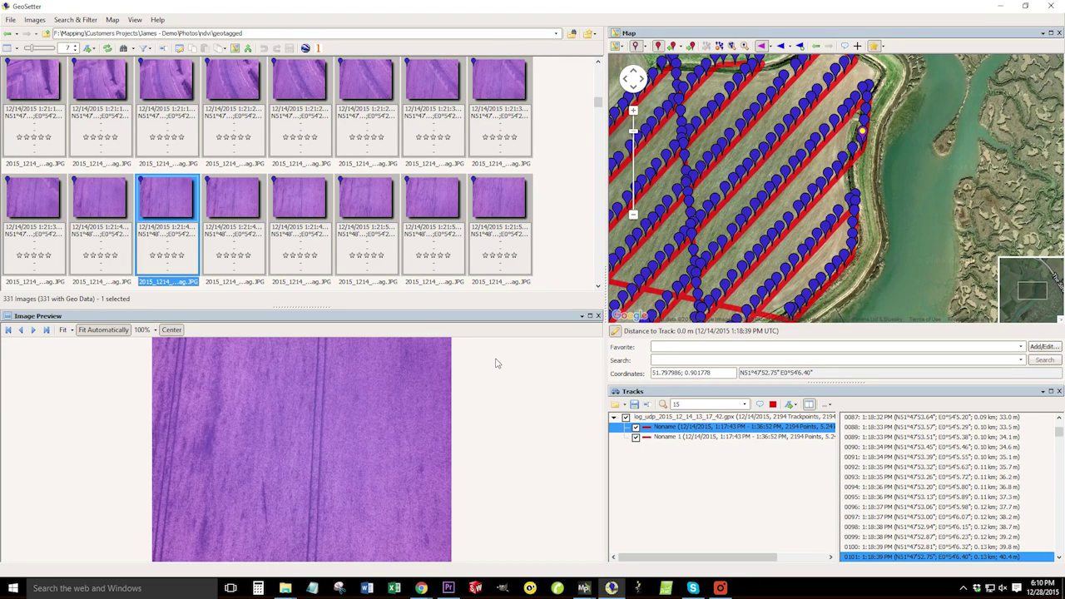
{"action": "key", "text": "Right"}
{"action": "key", "text": "Right"}
{"action": "key", "text": "Right"}
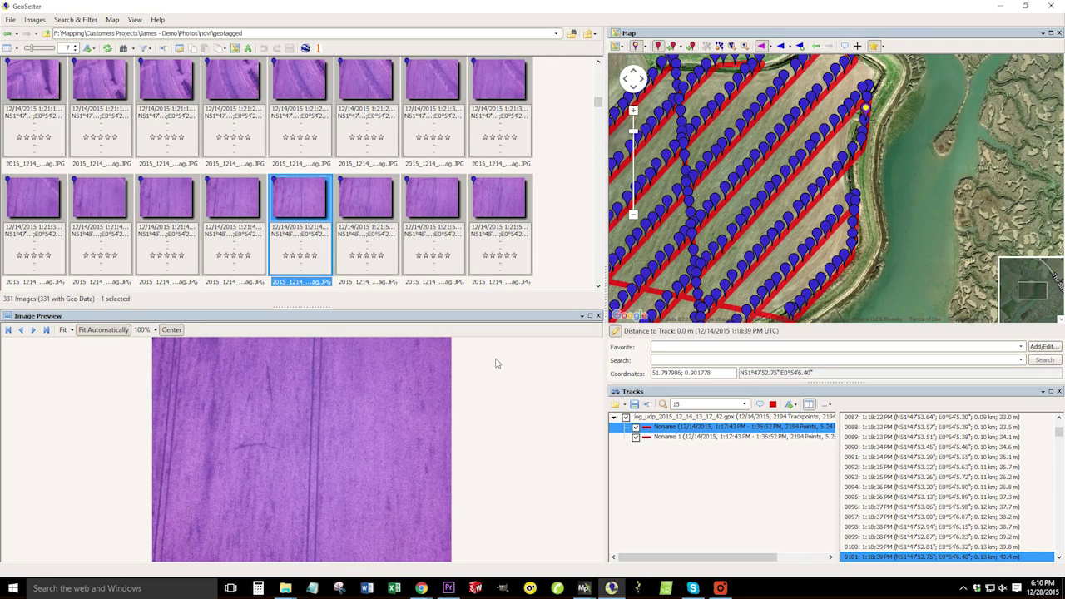
{"action": "key", "text": "Right"}
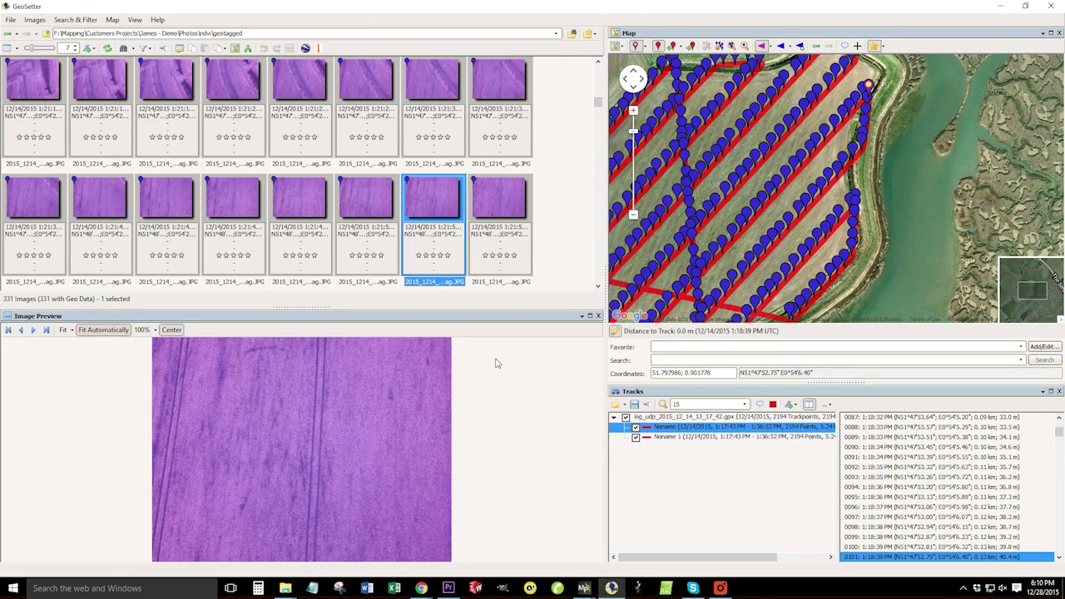
{"action": "key", "text": "Right"}
{"action": "key", "text": "Left"}
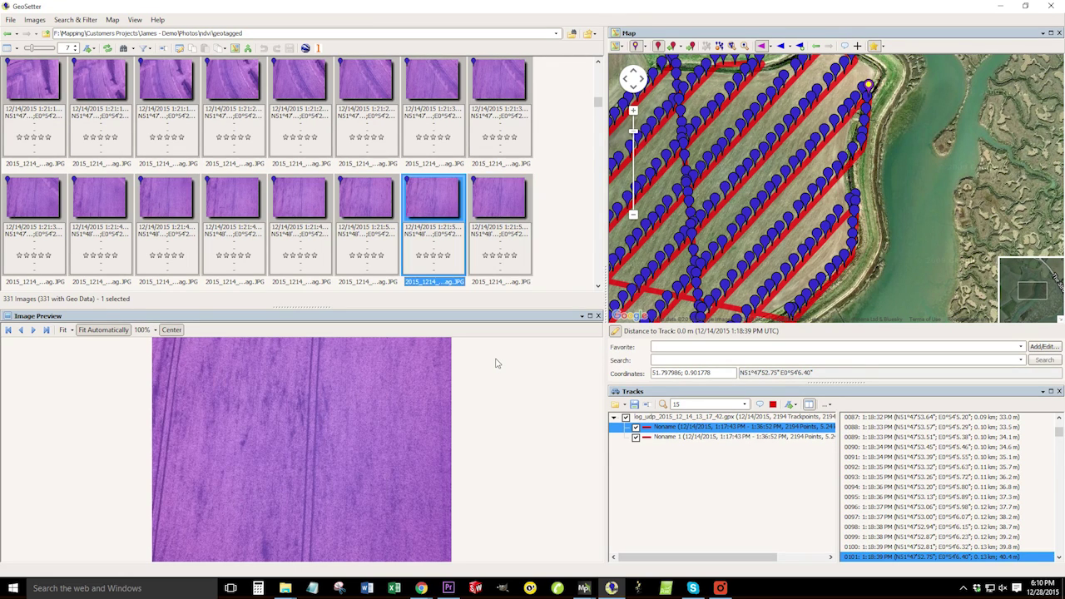
{"action": "key", "text": "Right"}
{"action": "key", "text": "Right"}
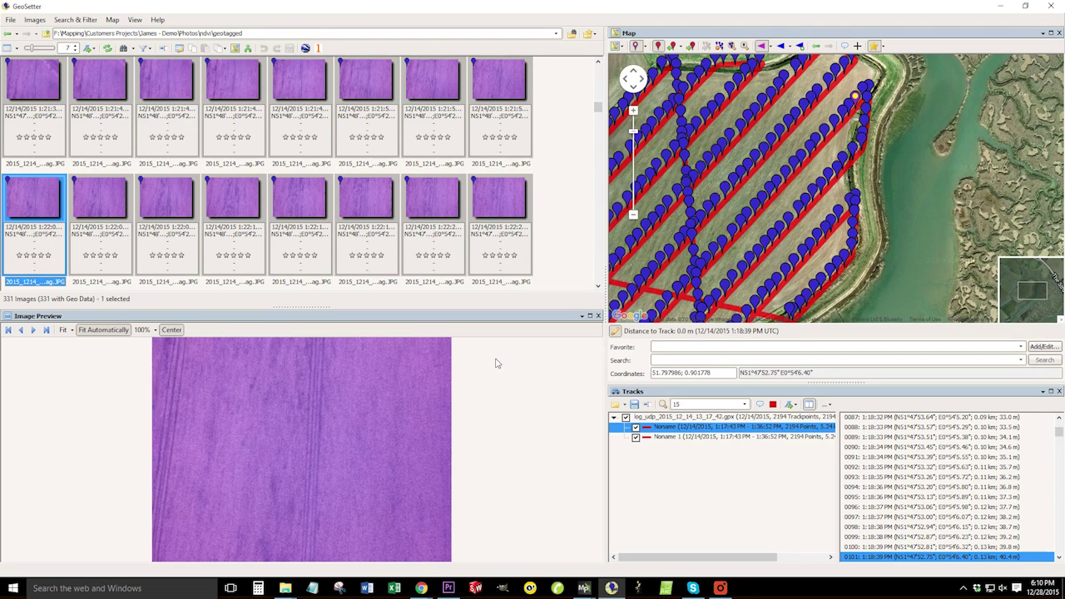
{"action": "key", "text": "Left"}
{"action": "key", "text": "Left"}
{"action": "key", "text": "Left"}
{"action": "key", "text": "Left"}
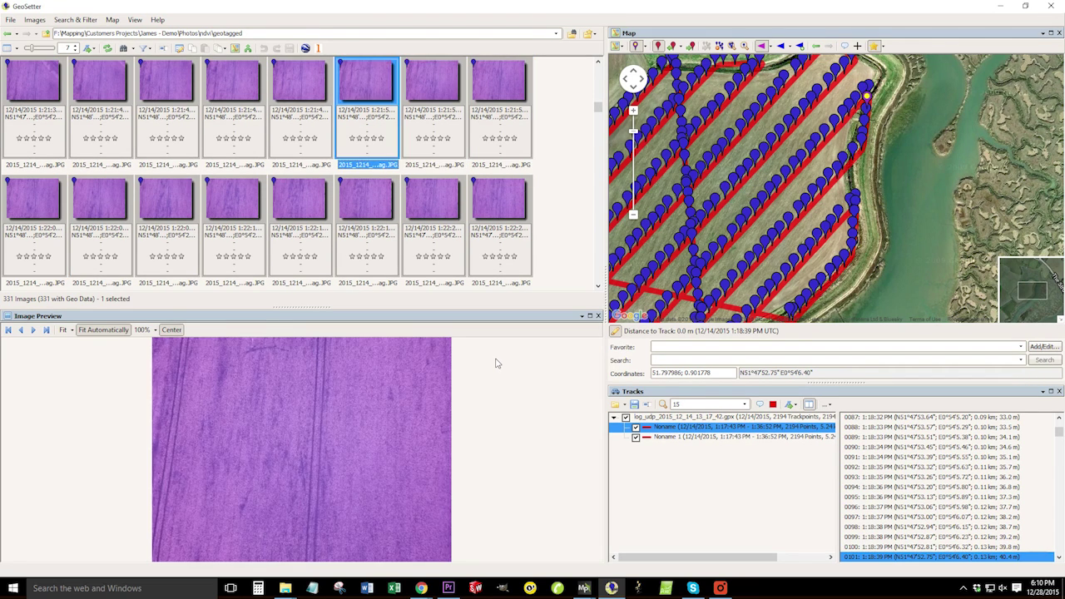
{"action": "key", "text": "Right"}
{"action": "key", "text": "Right"}
{"action": "key", "text": "Right"}
{"action": "key", "text": "Right"}
{"action": "key", "text": "Right"}
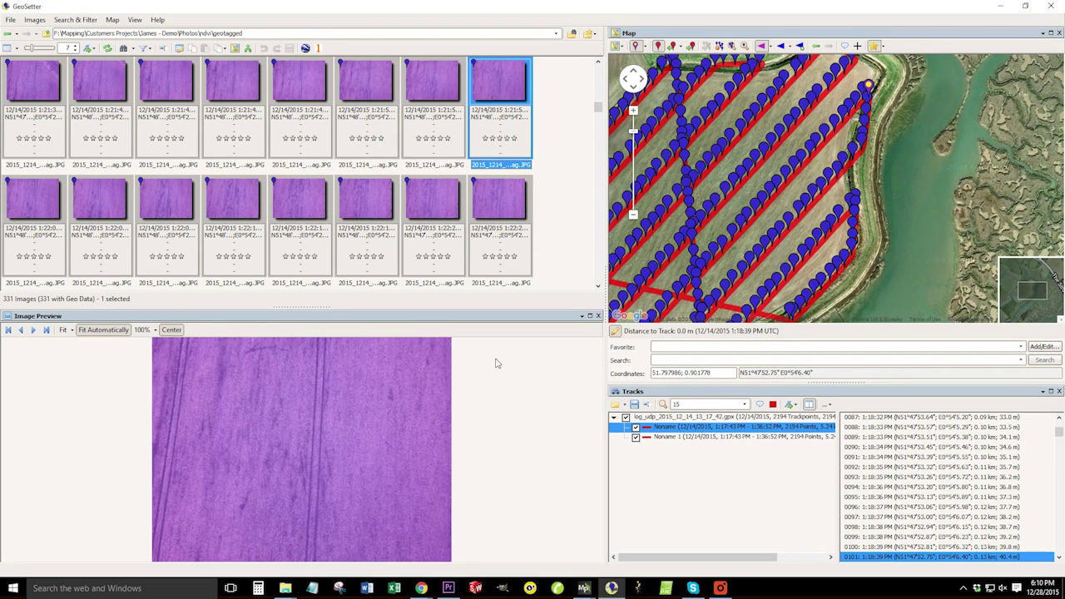
Step: Continue through later photo rows, then select a photo by its map marker
{"action": "key", "text": "Right"}
{"action": "key", "text": "Right"}
{"action": "key", "text": "Right"}
{"action": "key", "text": "Right"}
{"action": "key", "text": "Right"}
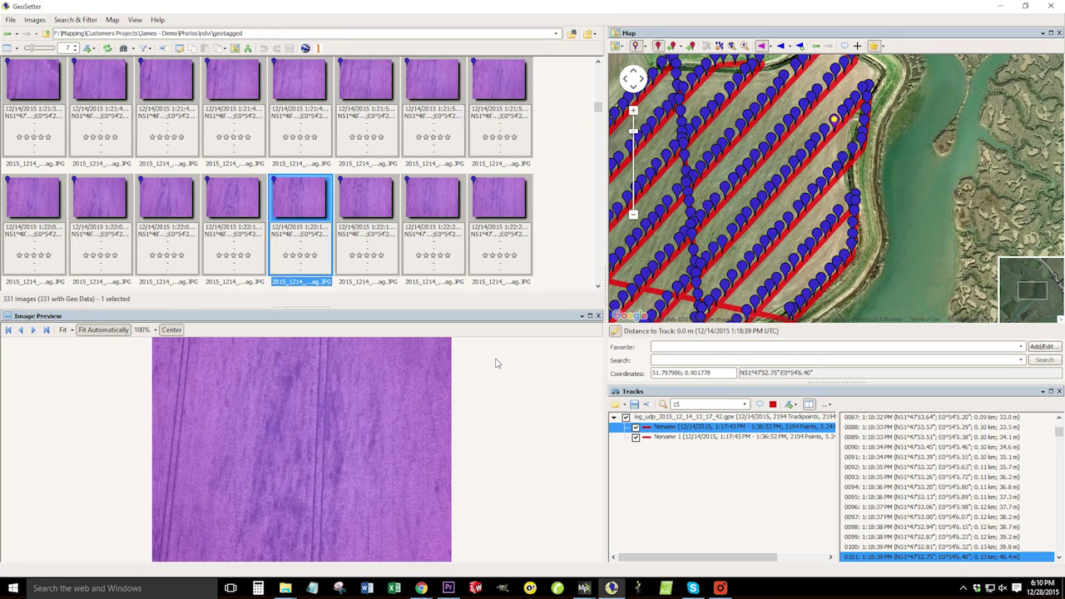
{"action": "key", "text": "Right"}
{"action": "key", "text": "Right"}
{"action": "key", "text": "Right"}
{"action": "key", "text": "Right"}
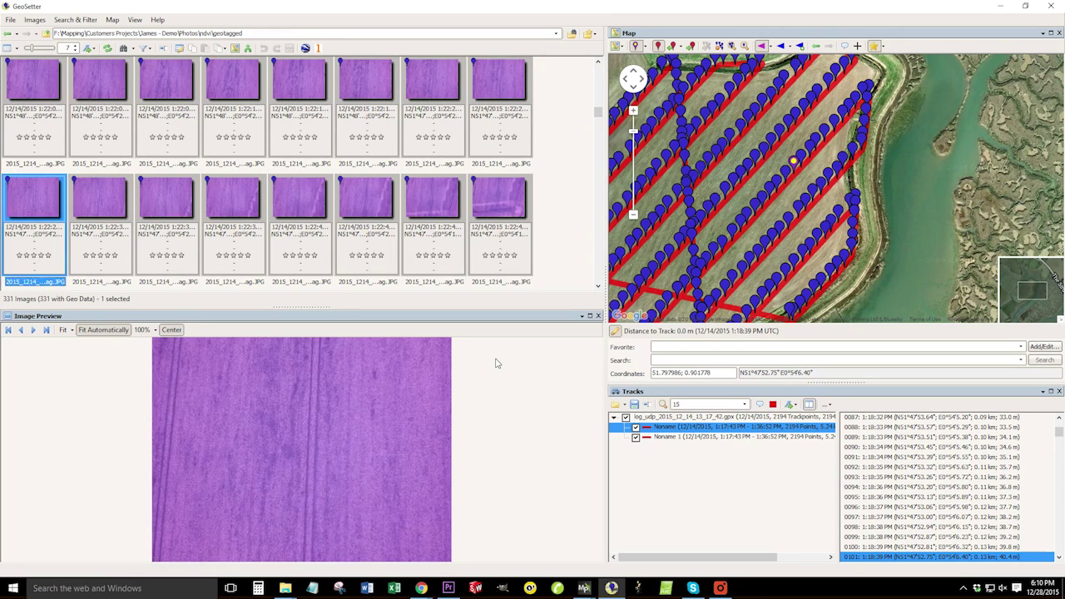
{"action": "key", "text": "Right"}
{"action": "key", "text": "Right"}
{"action": "key", "text": "Right"}
{"action": "key", "text": "Right"}
{"action": "key", "text": "Right"}
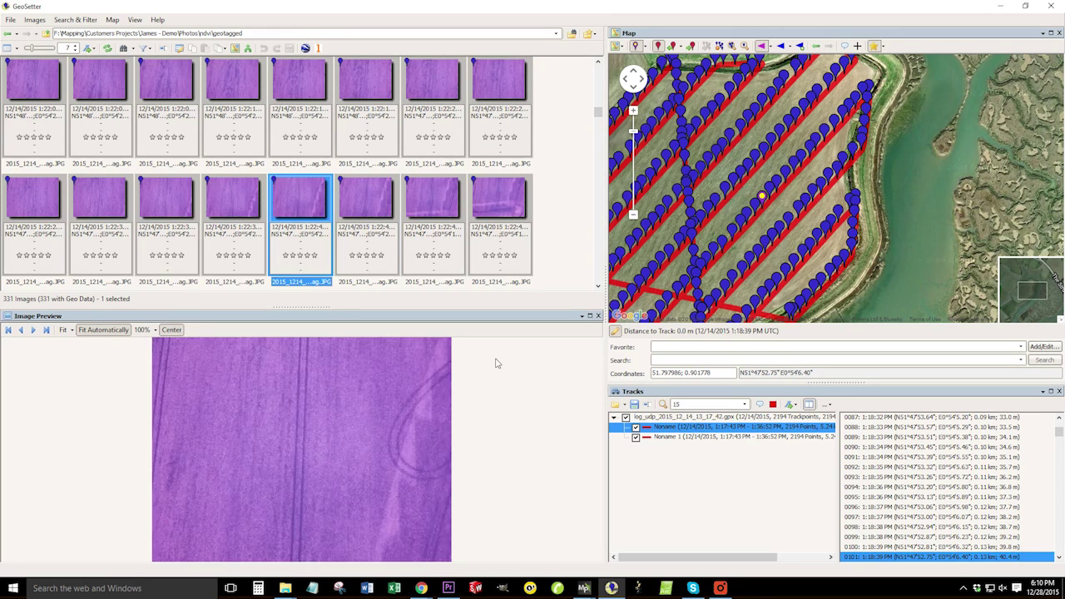
{"action": "key", "text": "Right"}
{"action": "key", "text": "Right"}
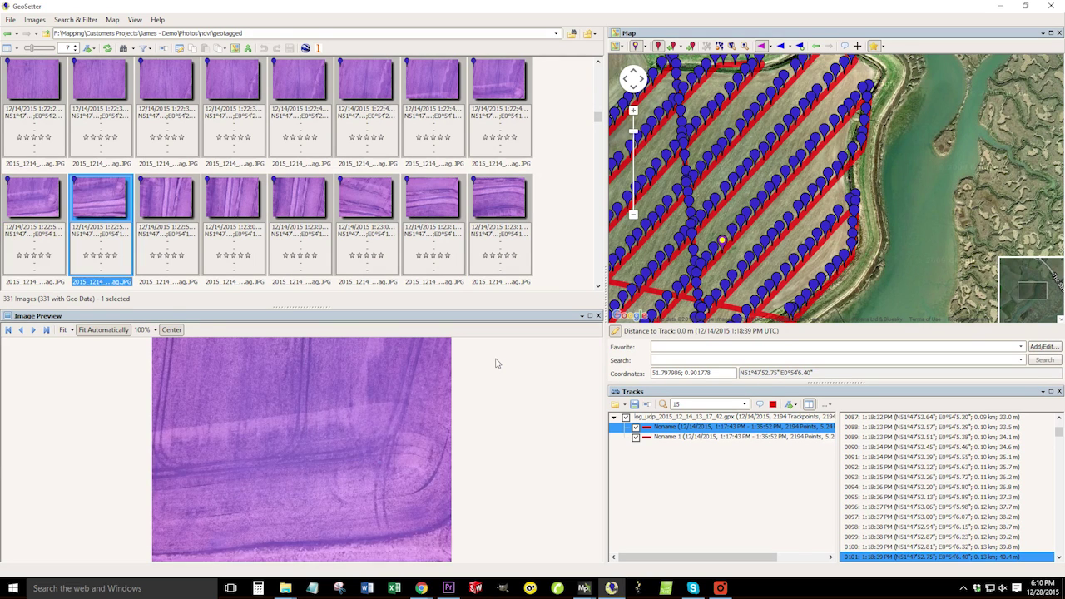
{"action": "key", "text": "Right"}
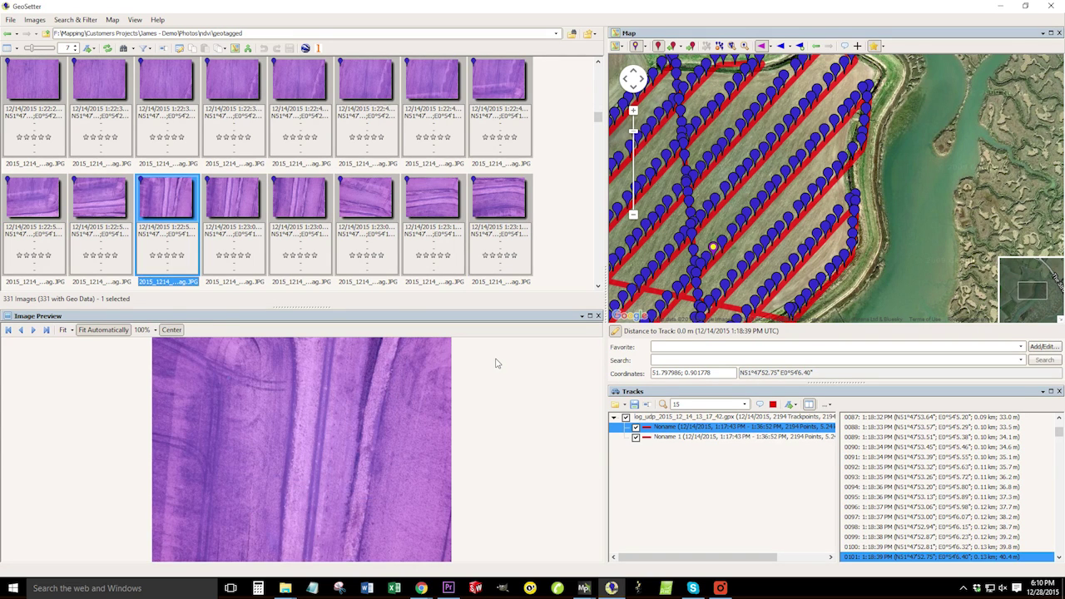
{"action": "key", "text": "Right"}
{"action": "key", "text": "Right"}
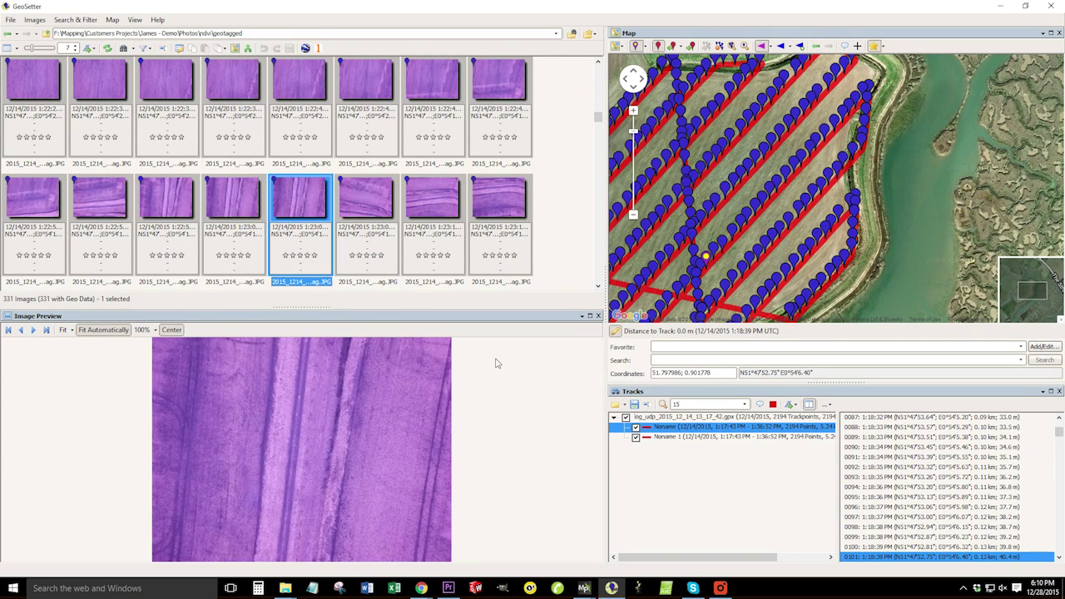
{"action": "key", "text": "Right"}
{"action": "key", "text": "Right"}
{"action": "key", "text": "Right"}
{"action": "key", "text": "Right"}
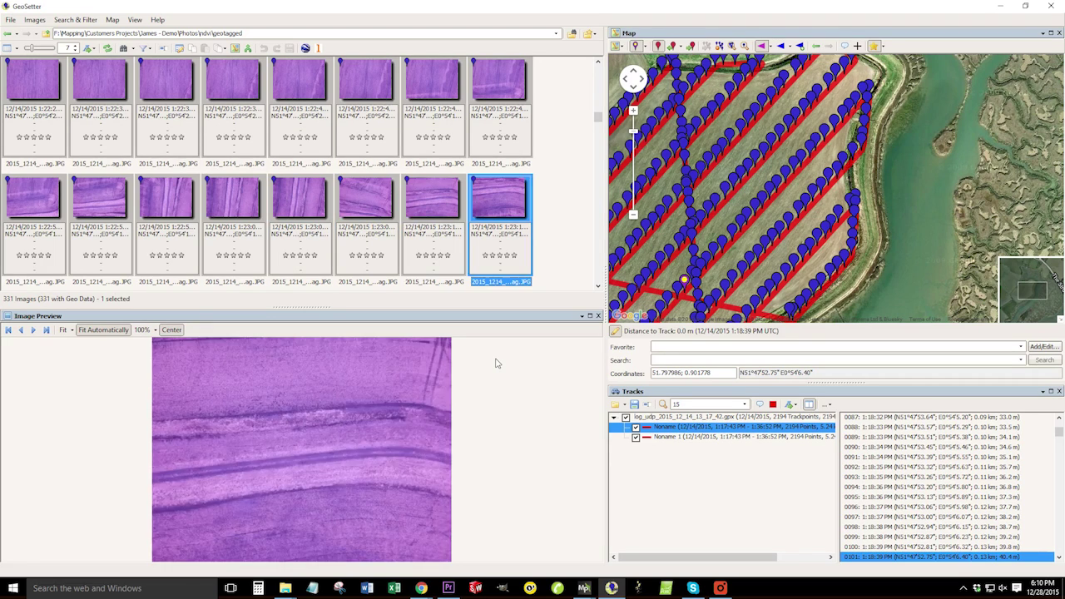
{"action": "key", "text": "Right"}
{"action": "key", "text": "Right"}
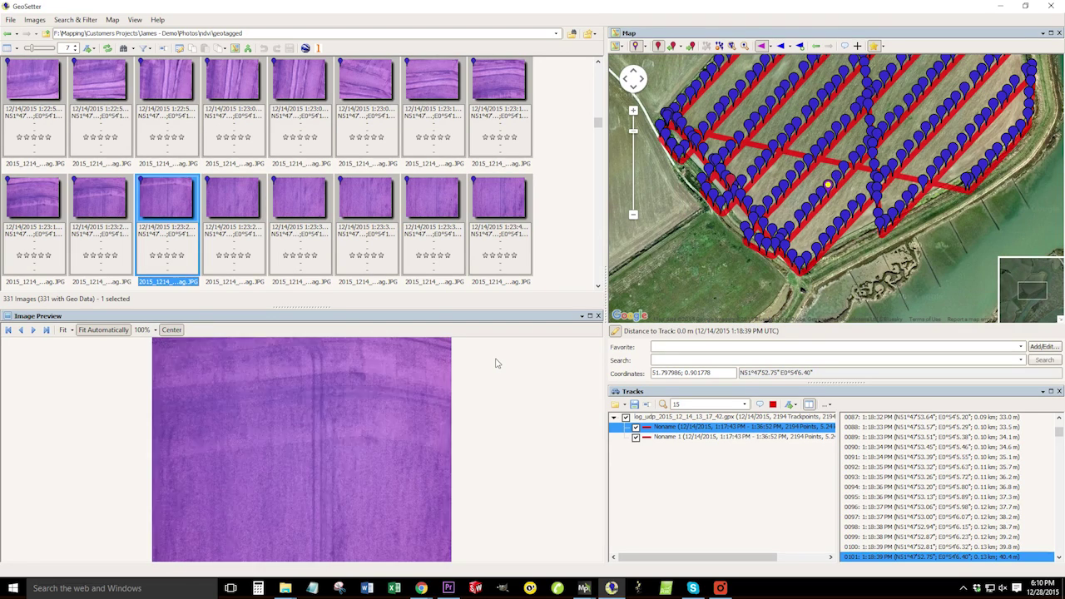
{"action": "key", "text": "Left"}
{"action": "key", "text": "Left"}
{"action": "key", "text": "Left"}
{"action": "key", "text": "Left"}
{"action": "key", "text": "Left"}
{"action": "key", "text": "Left"}
{"action": "key", "text": "Left"}
{"action": "key", "text": "Left"}
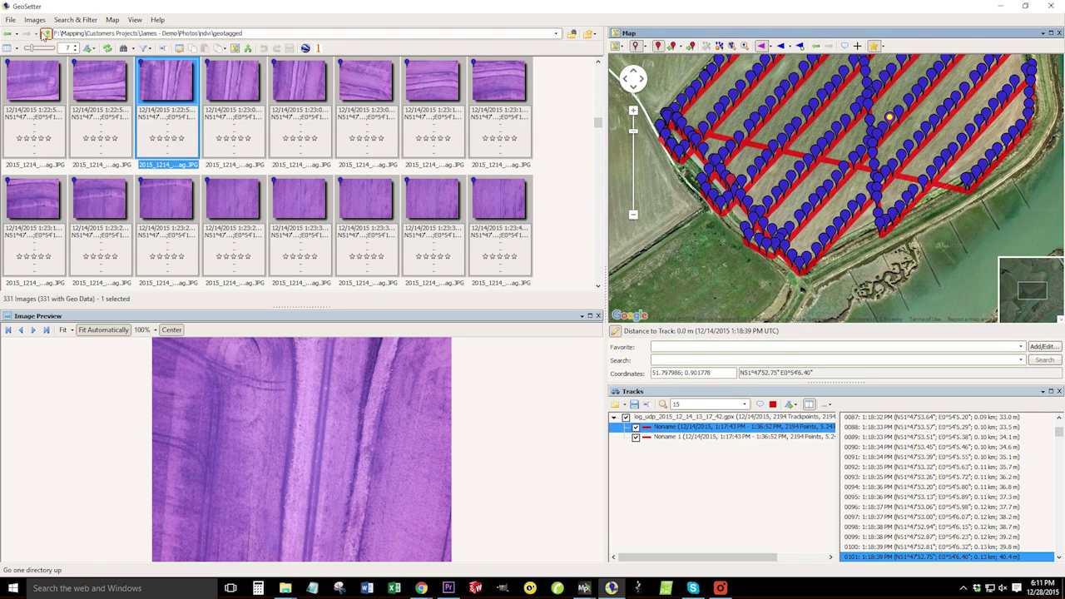
{"action": "left_click", "coordinate": [842, 141]}
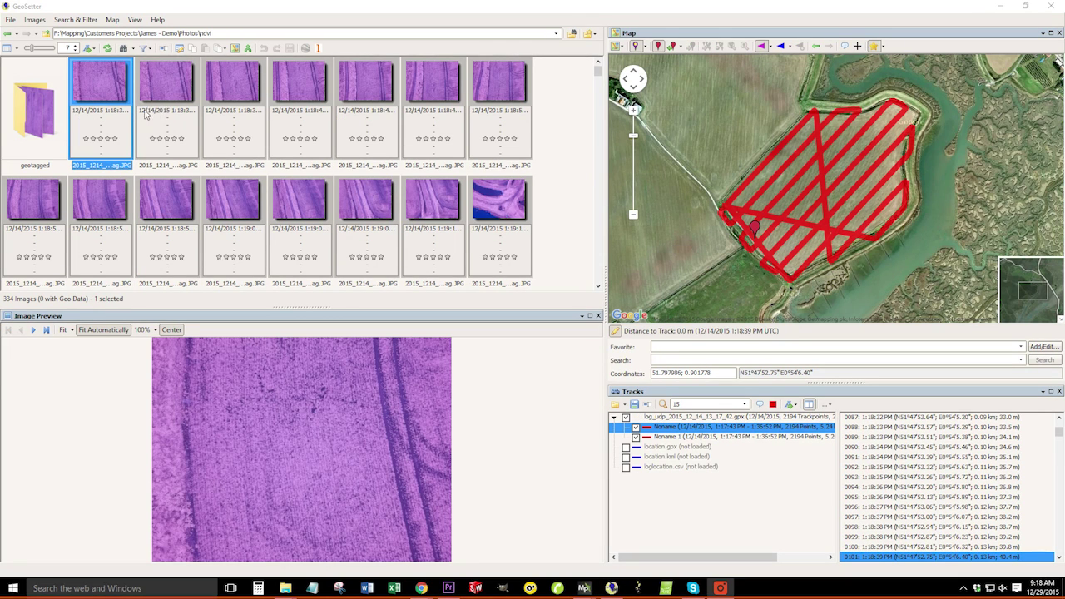
Step: Locate track point 1624, logged at 1:31:53 PM, in the Tracks list and show it on the map
{"action": "mouse_move", "coordinate": [168, 110]}
{"action": "left_click", "coordinate": [796, 149]}
{"action": "left_click_drag", "start_coordinate": [1059, 433], "coordinate": [1059, 521]}
{"action": "left_click", "coordinate": [987, 516]}
{"action": "left_click", "coordinate": [933, 447]}
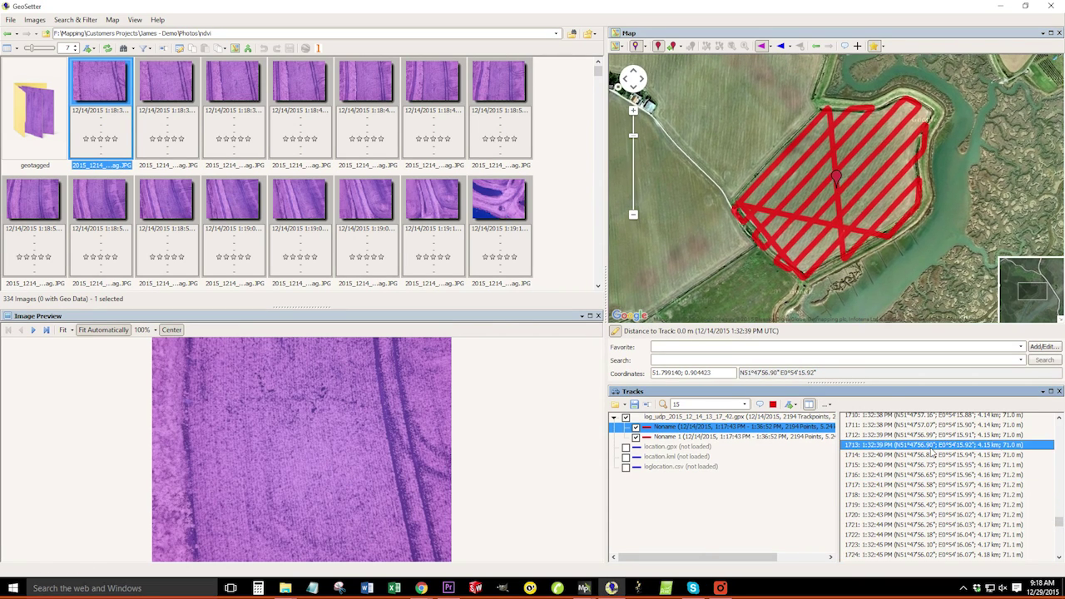
{"action": "key", "text": "Page_Up"}
{"action": "key", "text": "Page_Up"}
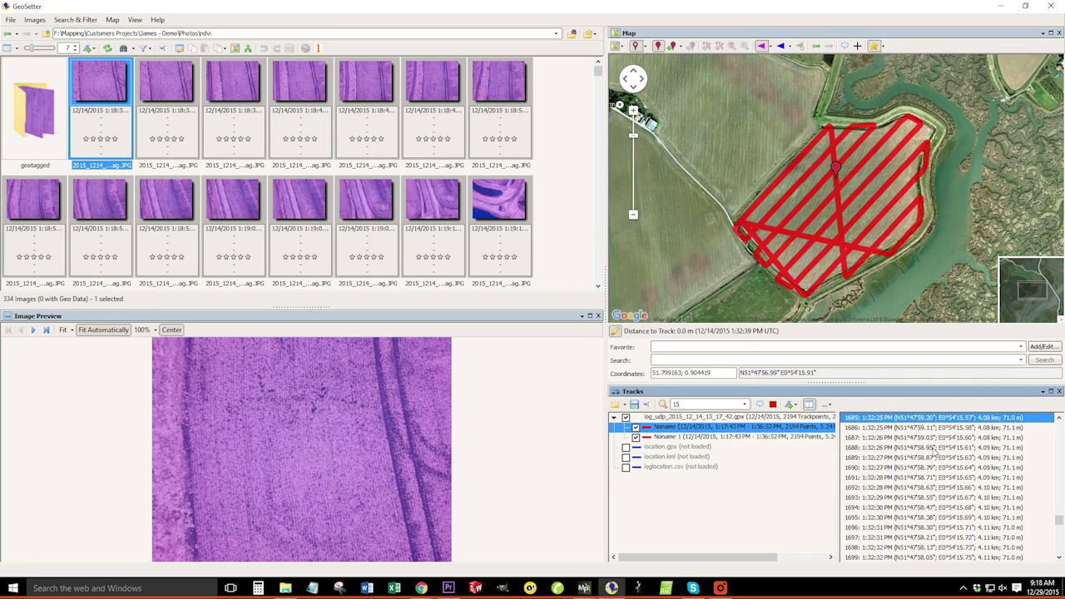
{"action": "key", "text": "Page_Up"}
{"action": "key", "text": "Page_Up"}
{"action": "key", "text": "Page_Up"}
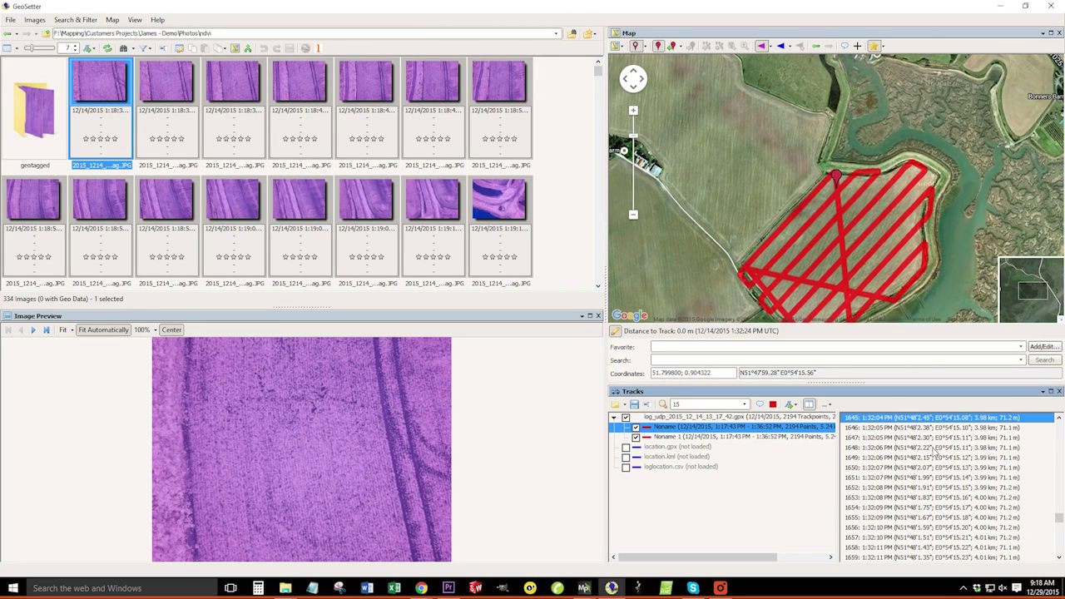
{"action": "key", "text": "Page_Up"}
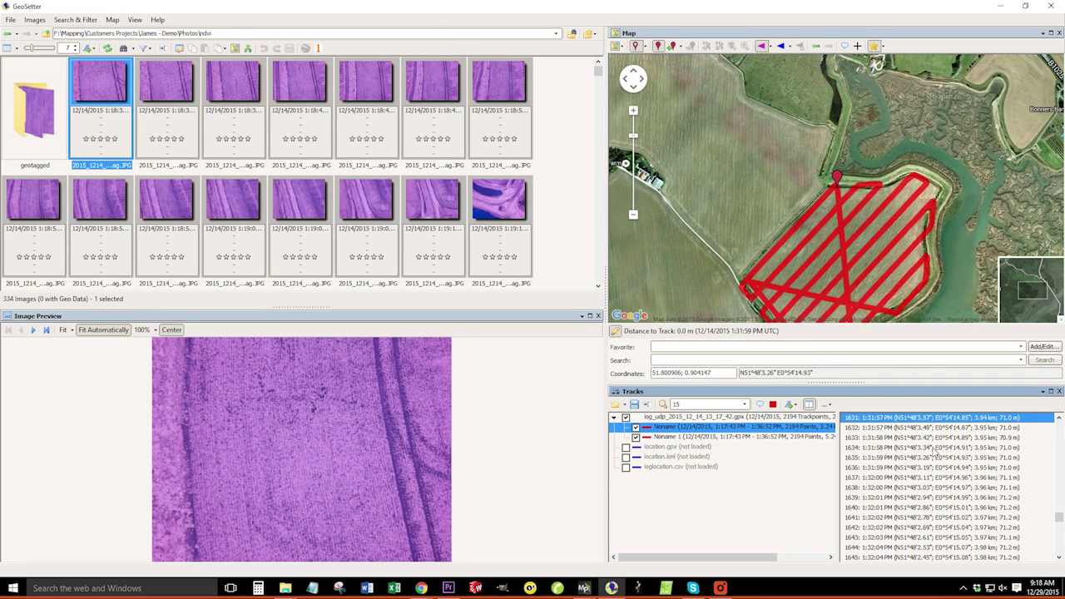
{"action": "scroll", "coordinate": [937, 452], "scroll_direction": "up", "scroll_amount": 2}
{"action": "left_click", "coordinate": [936, 448]}
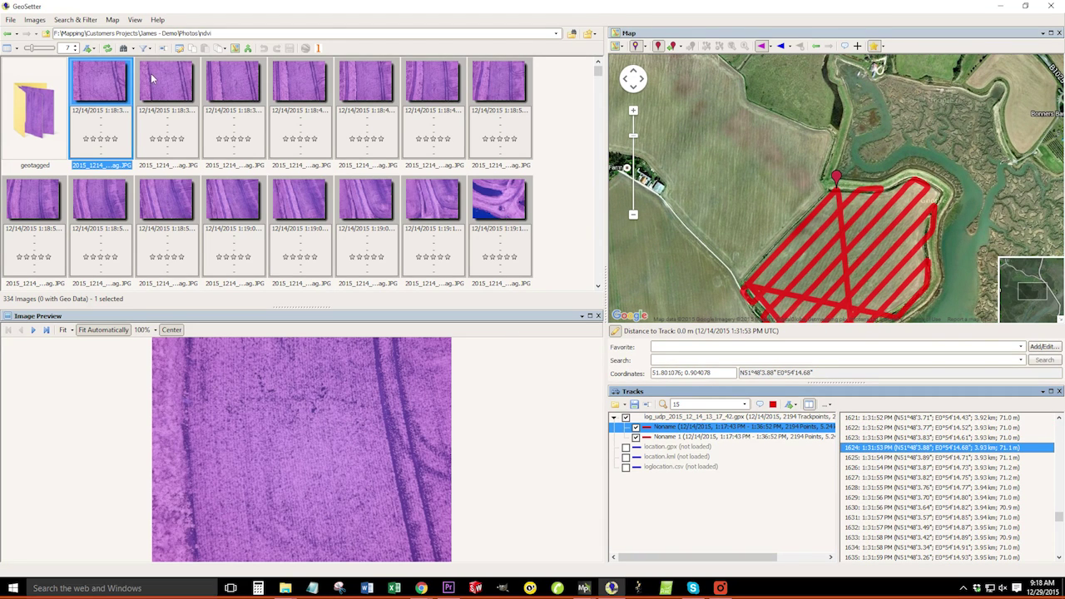
Step: Preview photos from the row and step forward to the blue-field photo
{"action": "left_click", "coordinate": [556, 93]}
{"action": "left_click_drag", "start_coordinate": [597, 73], "coordinate": [597, 235]}
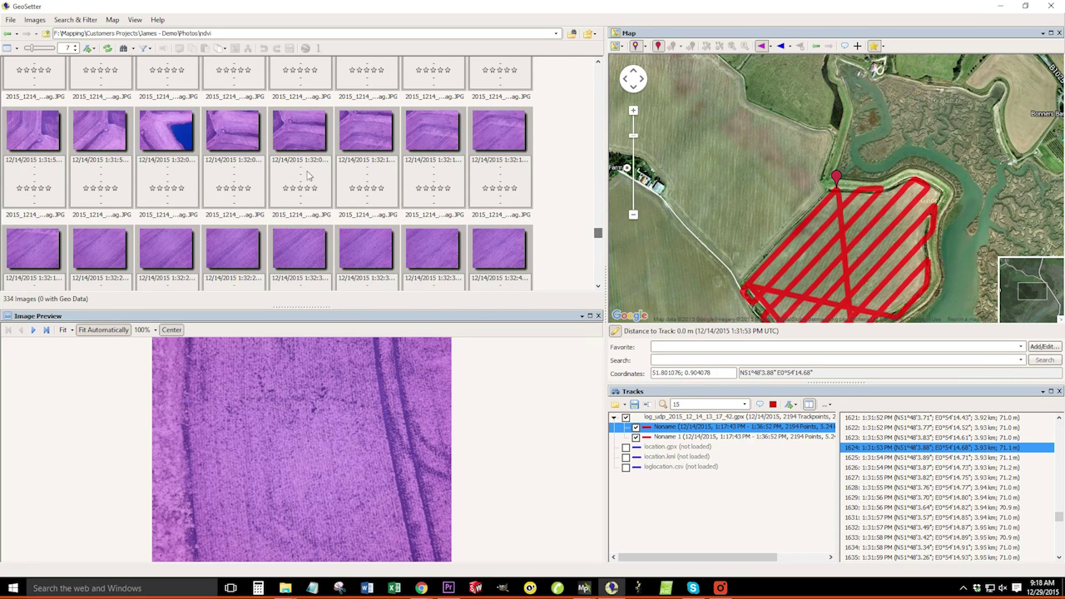
{"action": "left_click", "coordinate": [29, 140]}
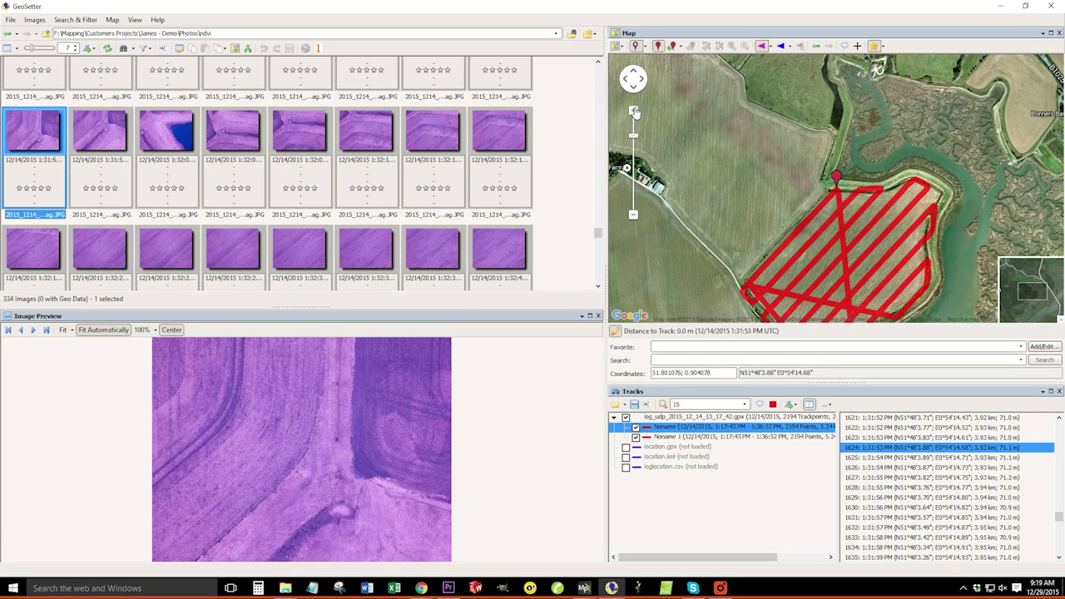
{"action": "scroll", "coordinate": [579, 128], "scroll_direction": "up", "scroll_amount": 1}
{"action": "left_click", "coordinate": [153, 133]}
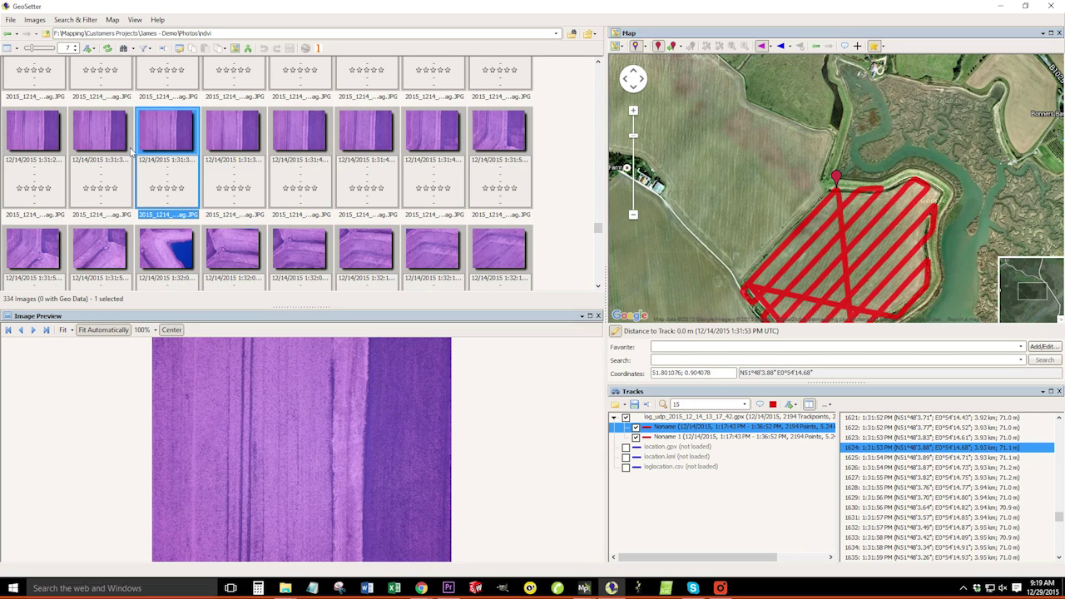
{"action": "left_click", "coordinate": [907, 206]}
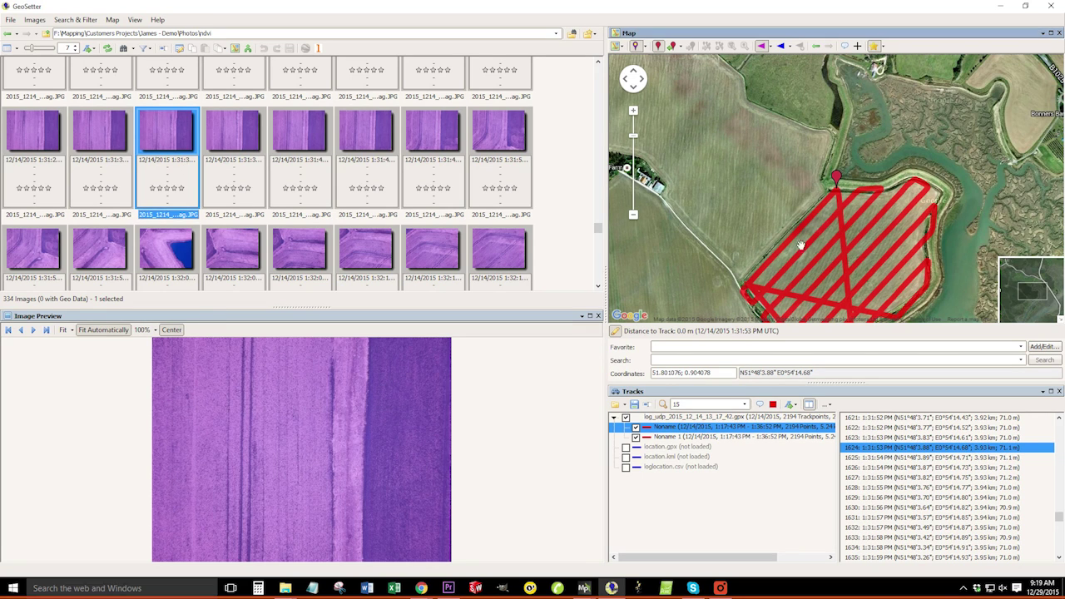
{"action": "left_click", "coordinate": [180, 144]}
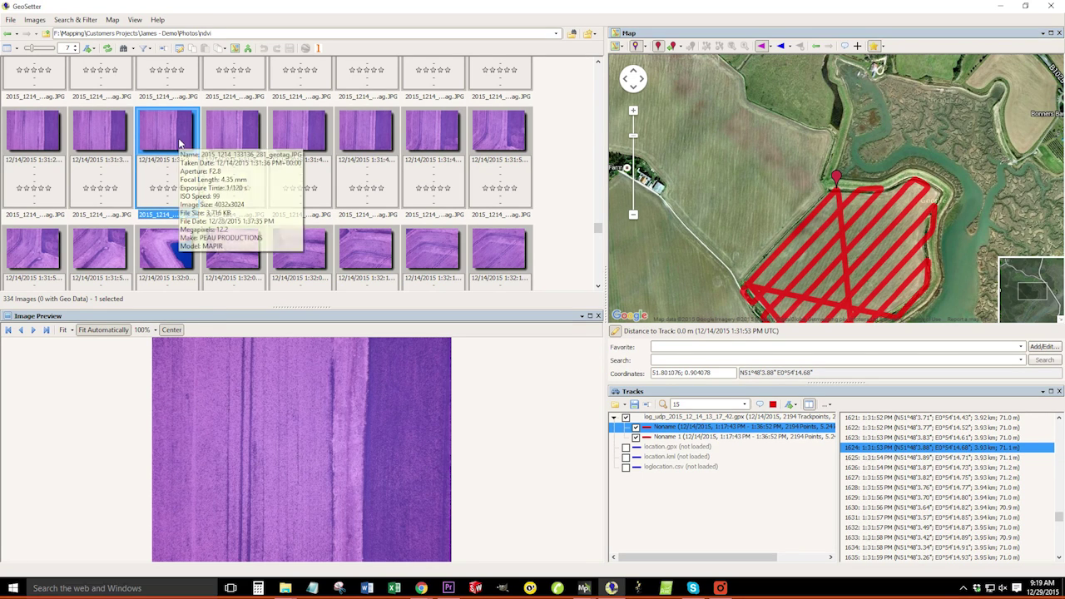
{"action": "key", "text": "Right"}
{"action": "key", "text": "Right"}
{"action": "key", "text": "Right"}
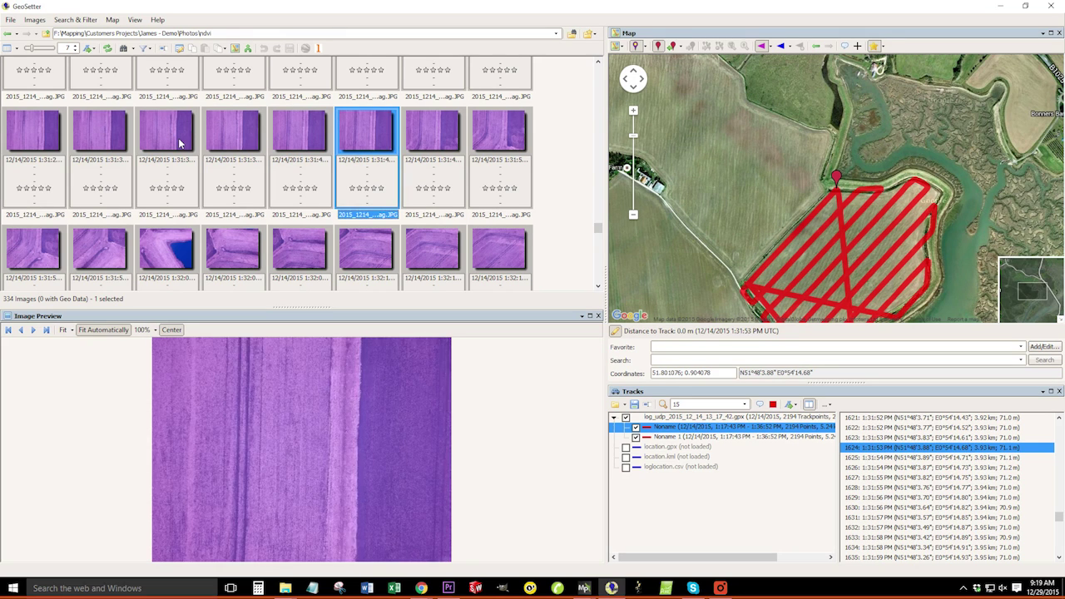
{"action": "key", "text": "Right"}
{"action": "key", "text": "Right"}
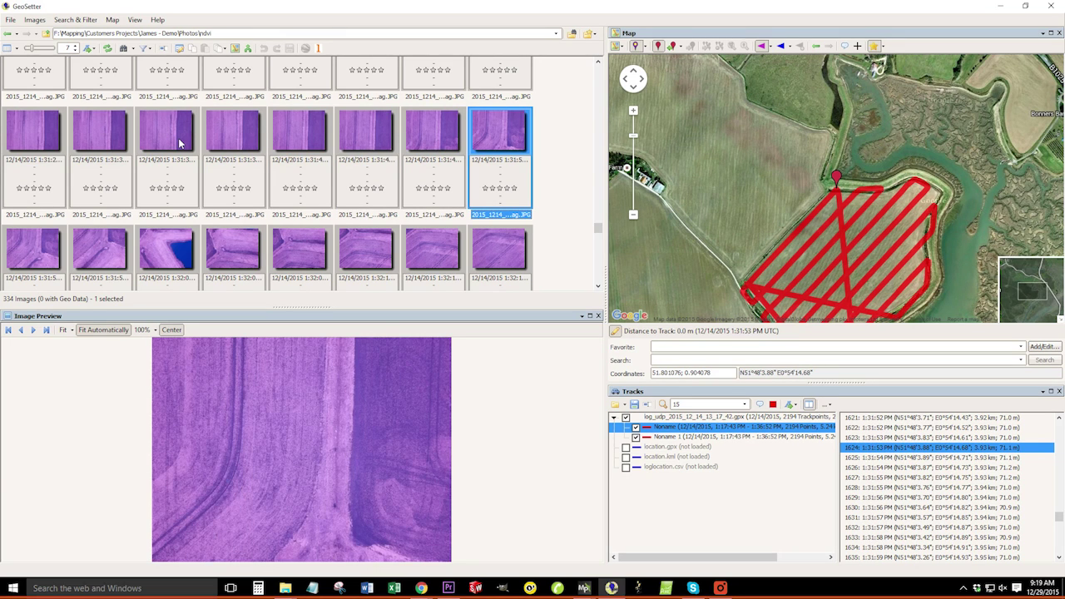
{"action": "key", "text": "Right"}
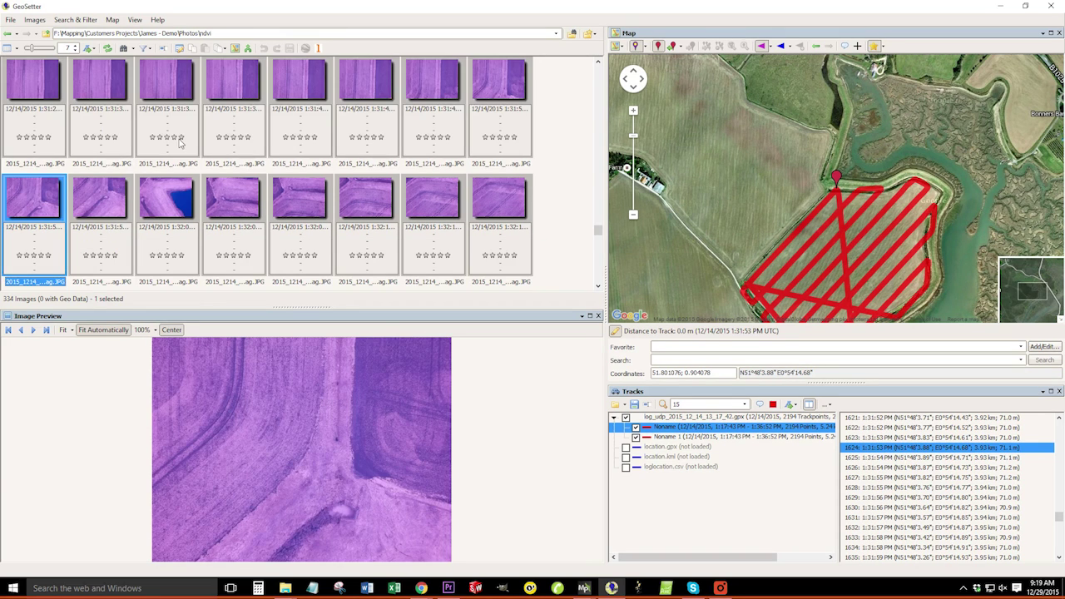
{"action": "key", "text": "Right"}
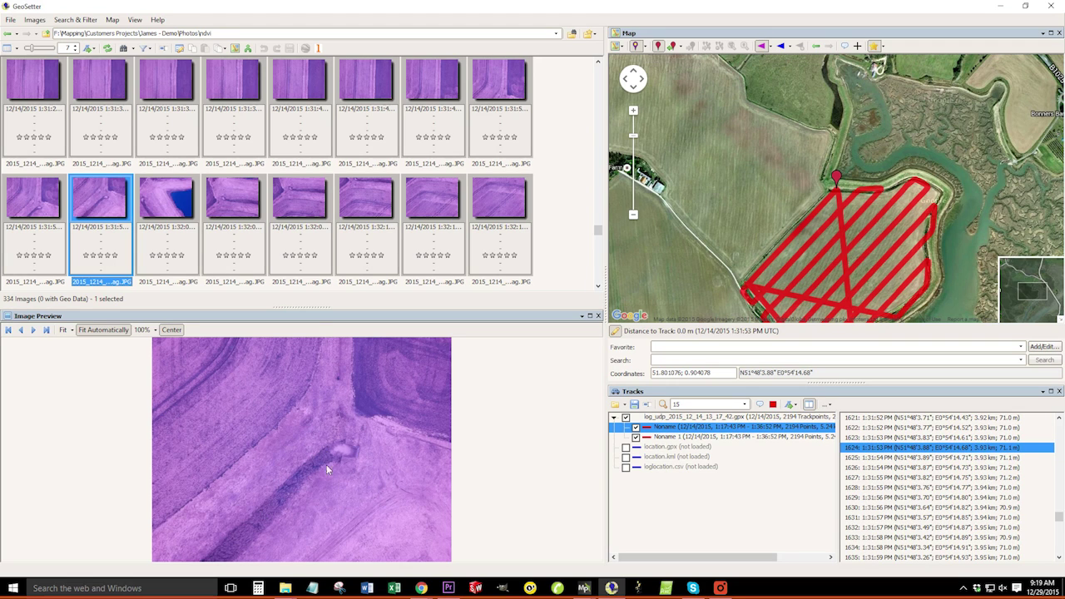
{"action": "key", "text": "Right"}
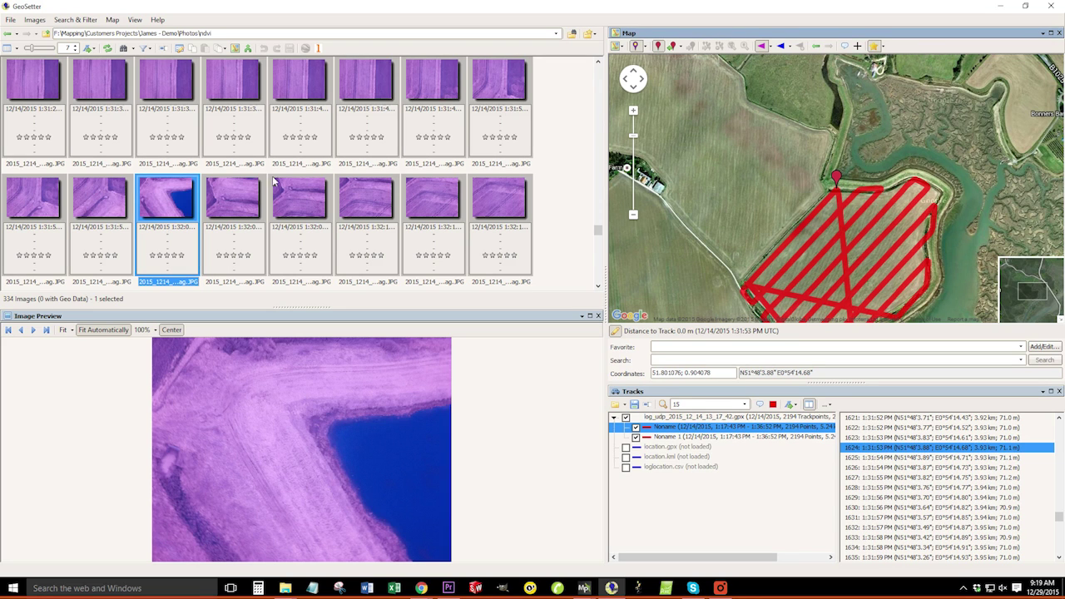
Step: Return to the blue-field photo, then pair the 1:31:53 PM track point with the field-corner photo by the water
{"action": "left_click", "coordinate": [169, 209]}
{"action": "key", "text": "Right"}
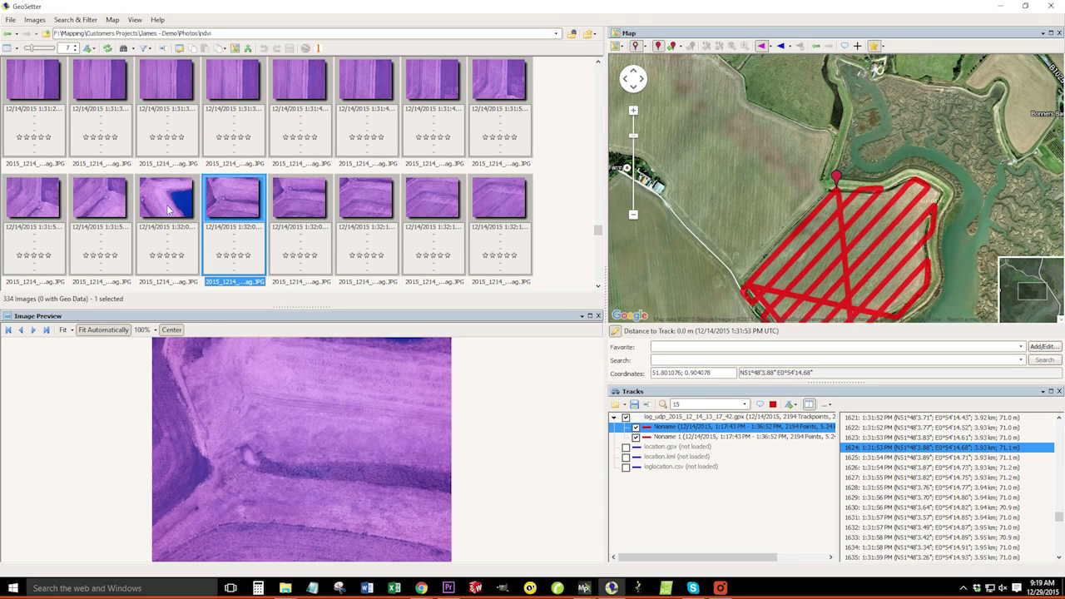
{"action": "key", "text": "Right"}
{"action": "key", "text": "Right"}
{"action": "key", "text": "Right"}
{"action": "key", "text": "Right"}
{"action": "key", "text": "Right"}
{"action": "key", "text": "Right"}
{"action": "key", "text": "Right"}
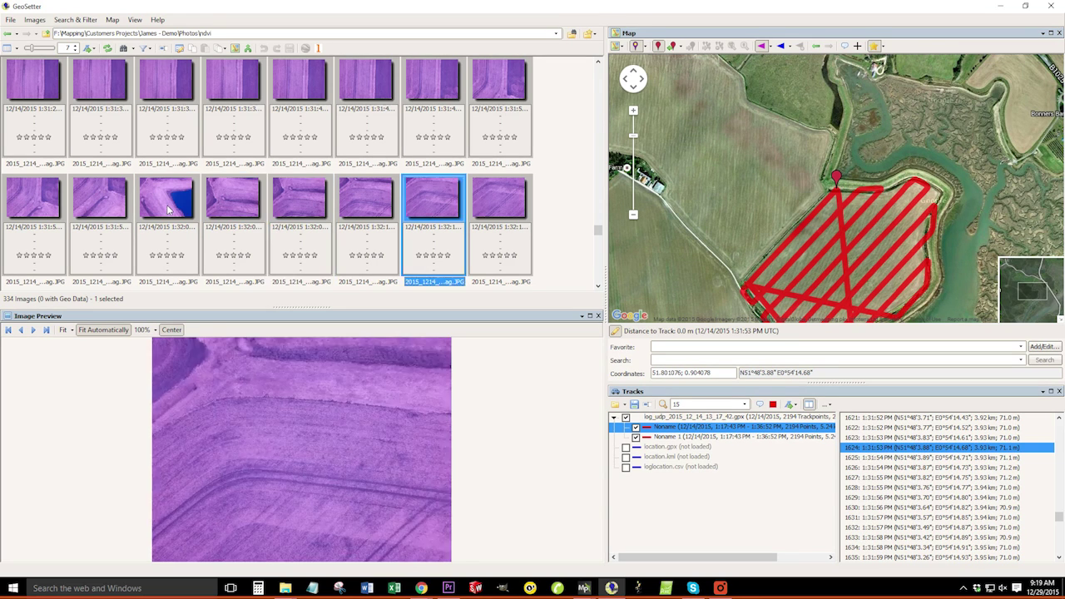
{"action": "key", "text": "Right"}
{"action": "key", "text": "Left"}
{"action": "key", "text": "Left"}
{"action": "key", "text": "Left"}
{"action": "key", "text": "Left"}
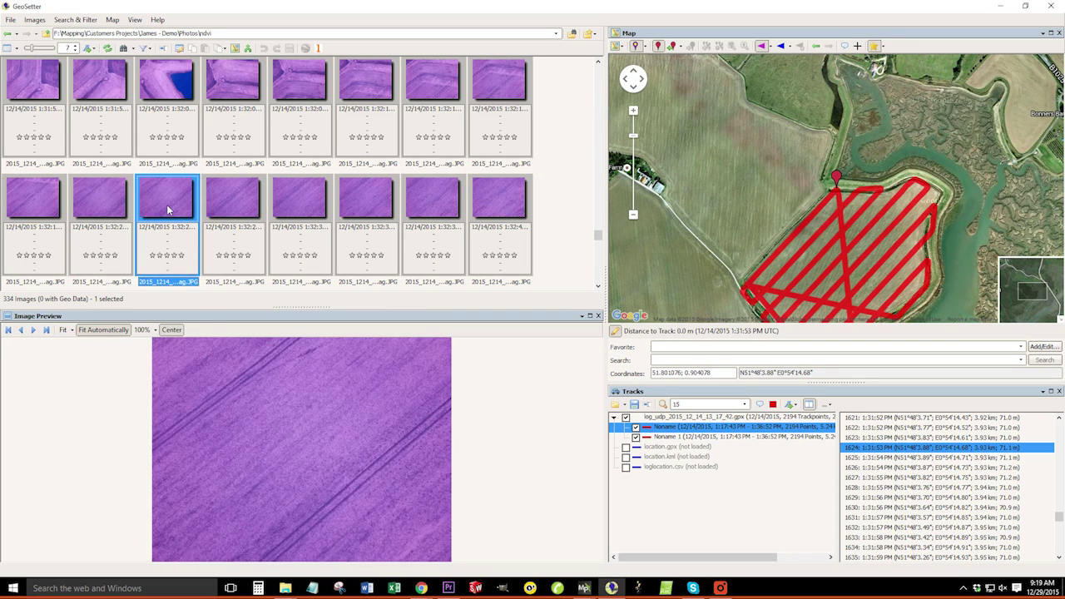
{"action": "key", "text": "Left"}
{"action": "key", "text": "Left"}
{"action": "key", "text": "Left"}
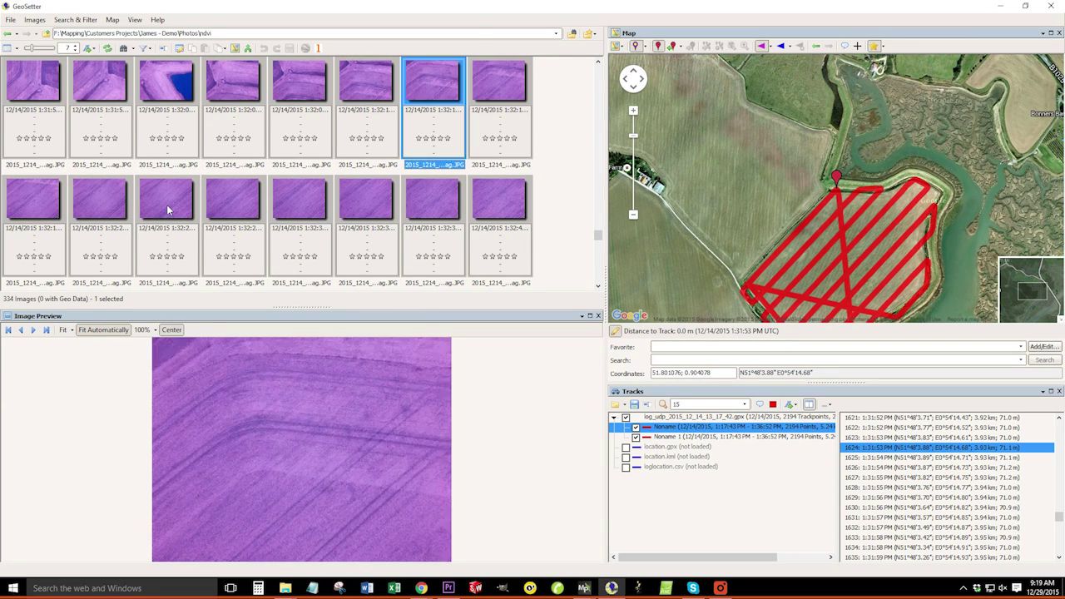
{"action": "key", "text": "Left"}
{"action": "key", "text": "Left"}
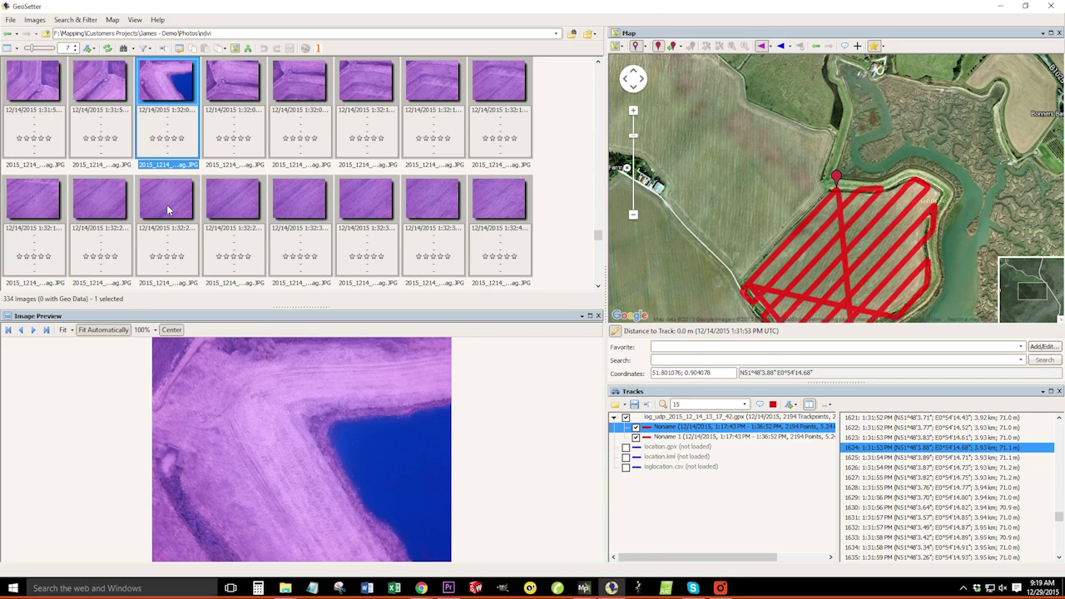
{"action": "key", "text": "Left"}
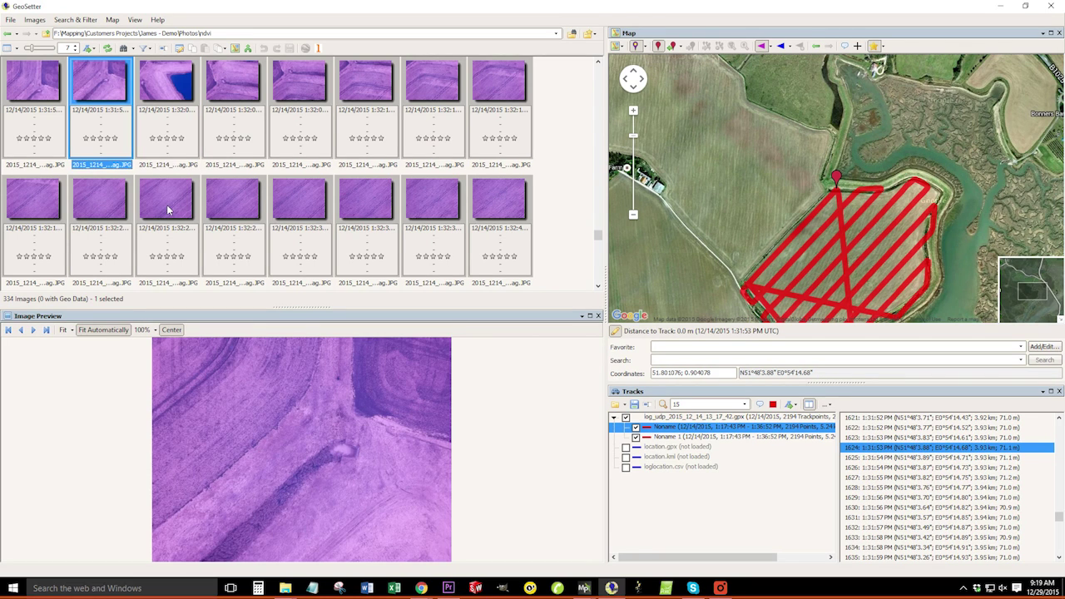
{"action": "key", "text": "Right"}
{"action": "key", "text": "Right"}
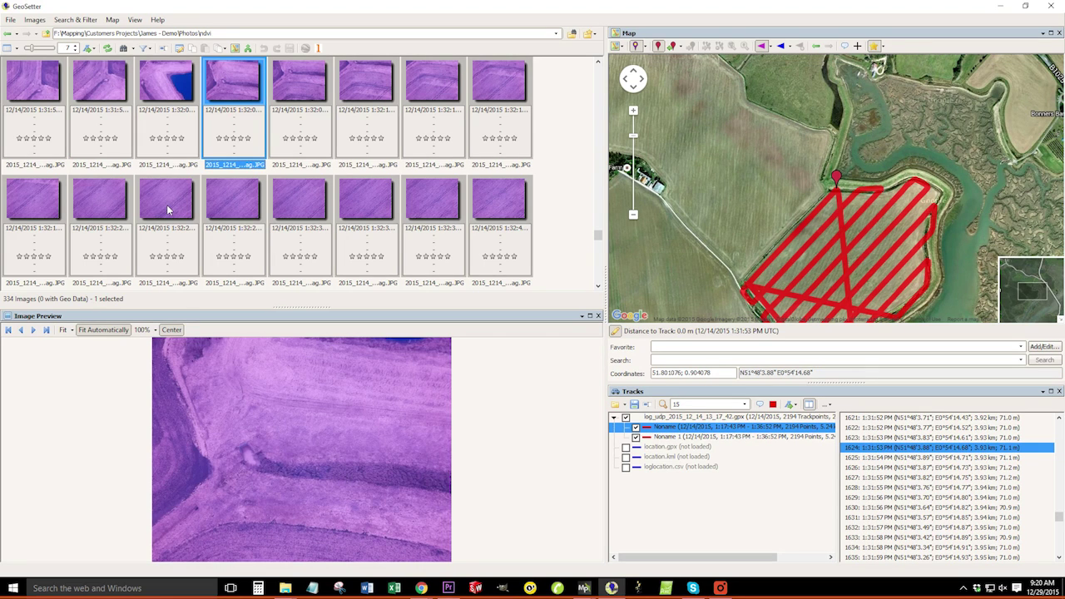
{"action": "key", "text": "Left"}
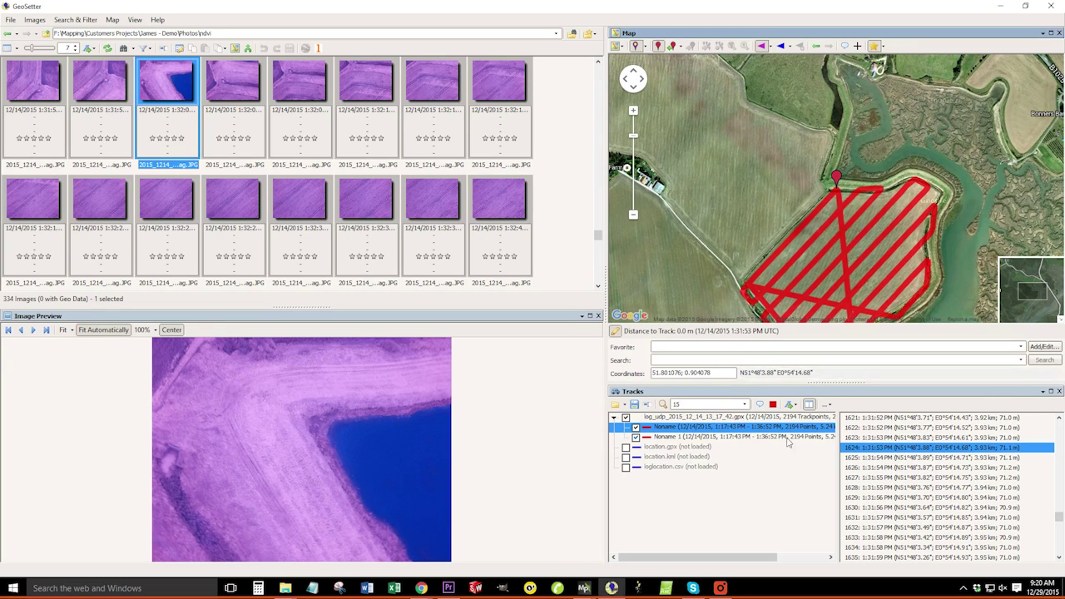
{"action": "left_click", "coordinate": [870, 450]}
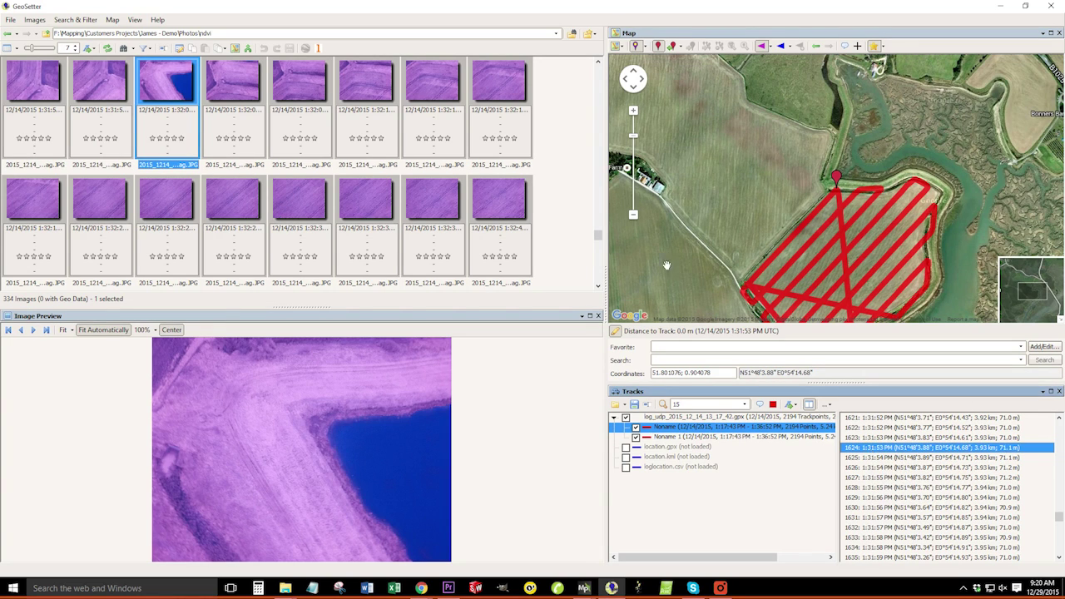
{"action": "left_click", "coordinate": [169, 92]}
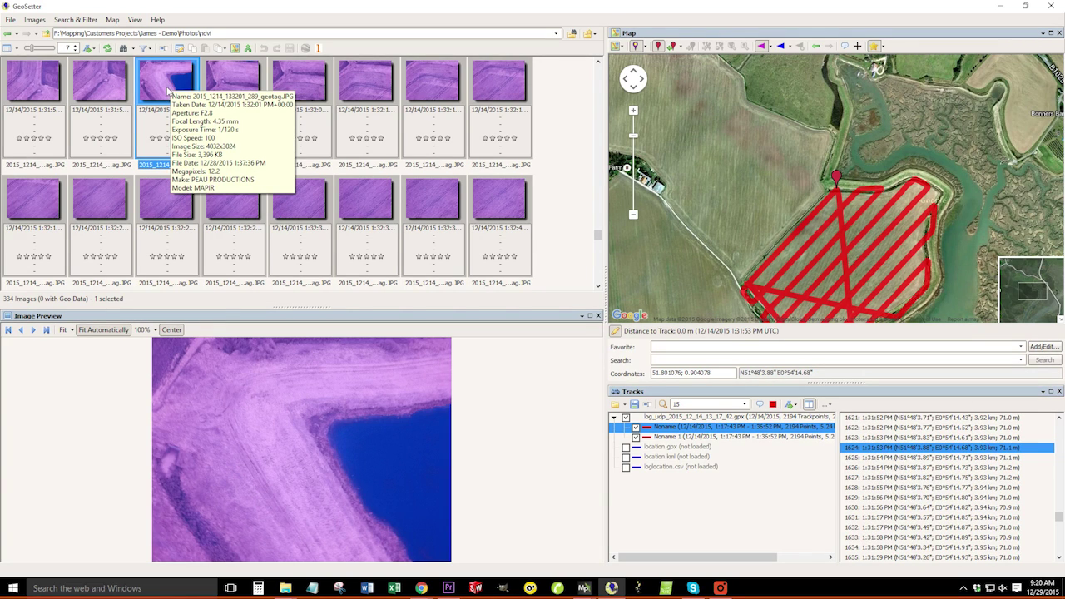
Step: Select all 334 photos and start Images > Synchronize with GPS Data Files
{"action": "key", "text": "ctrl+a"}
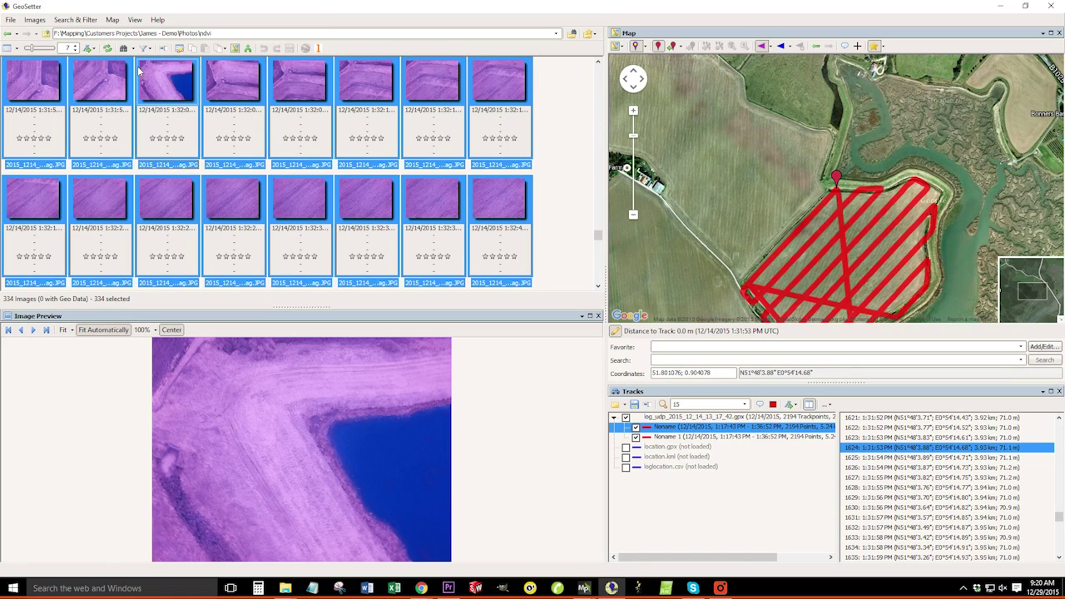
{"action": "left_click", "coordinate": [40, 20]}
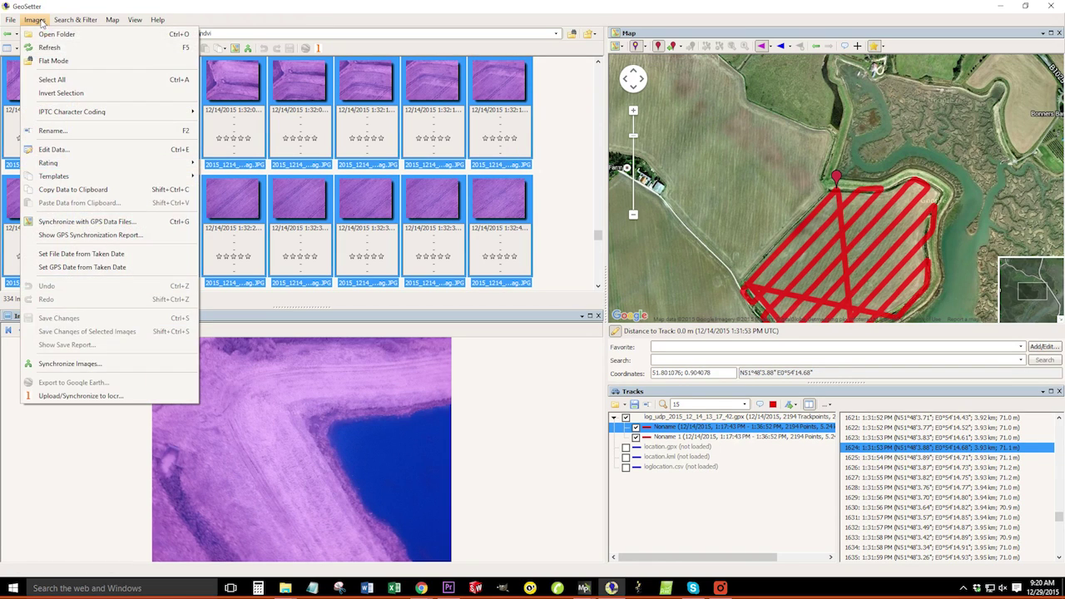
{"action": "left_click", "coordinate": [58, 222]}
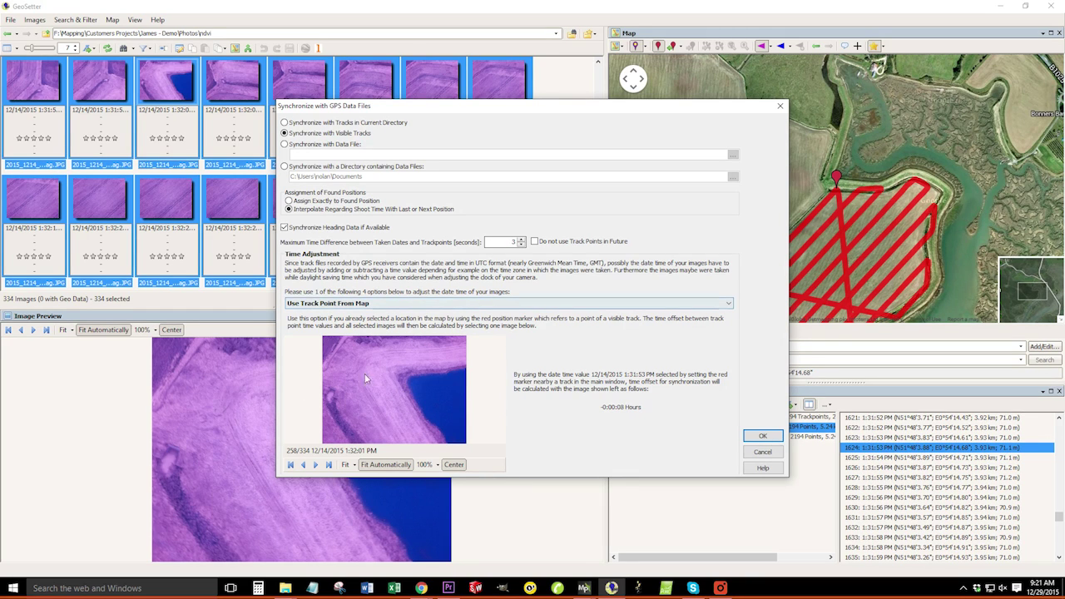
Step: Keep 'Use Track Point From Map' adjustment and step the preview back to image 252
{"action": "left_click", "coordinate": [302, 304]}
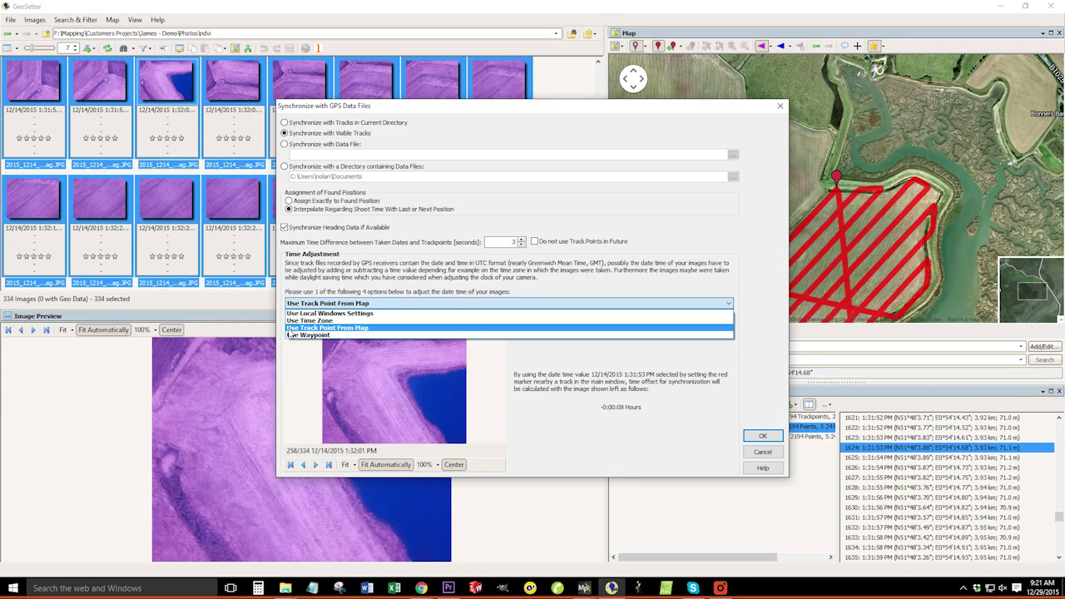
{"action": "left_click", "coordinate": [369, 329]}
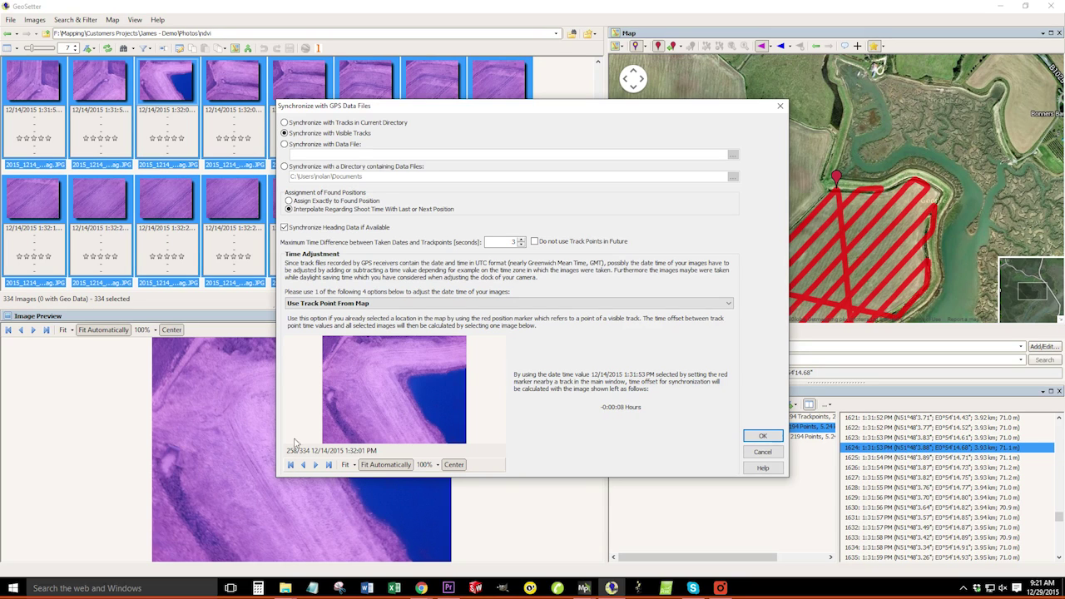
{"action": "left_click", "coordinate": [303, 465]}
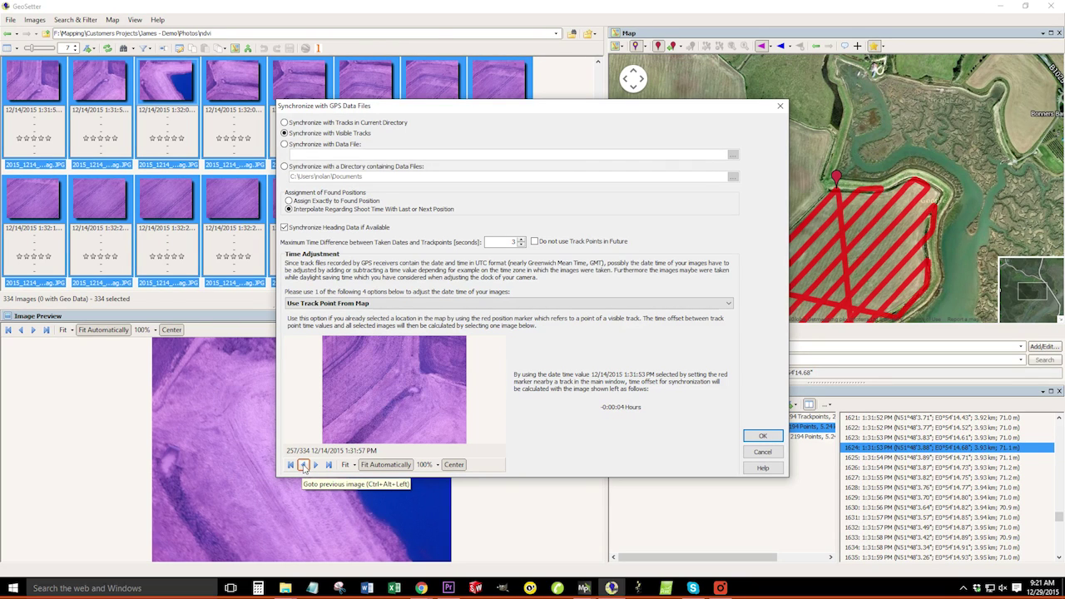
{"action": "left_click", "coordinate": [303, 465]}
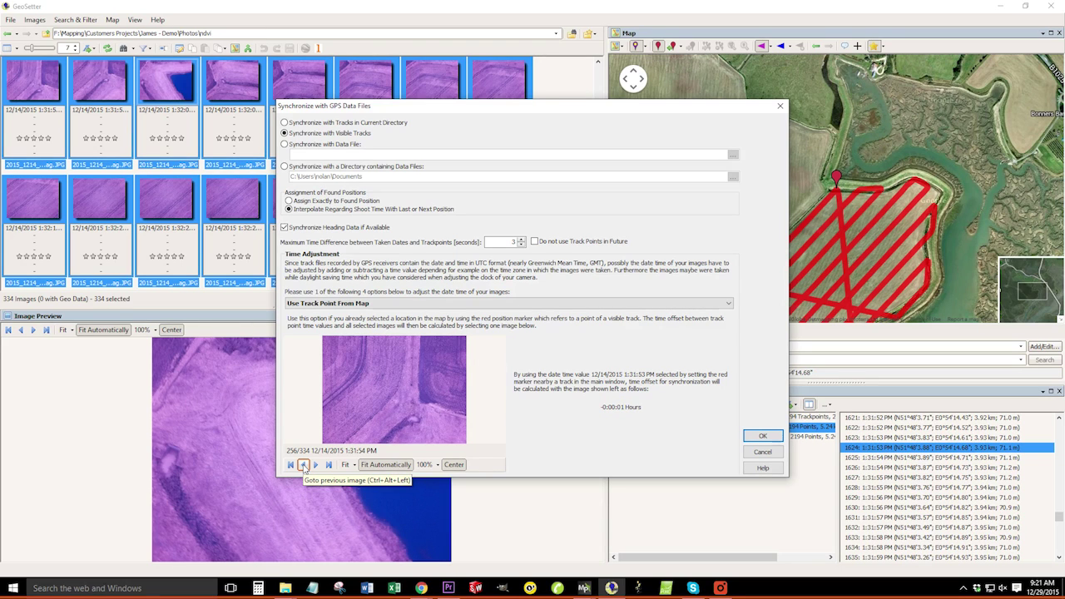
{"action": "left_click", "coordinate": [303, 465]}
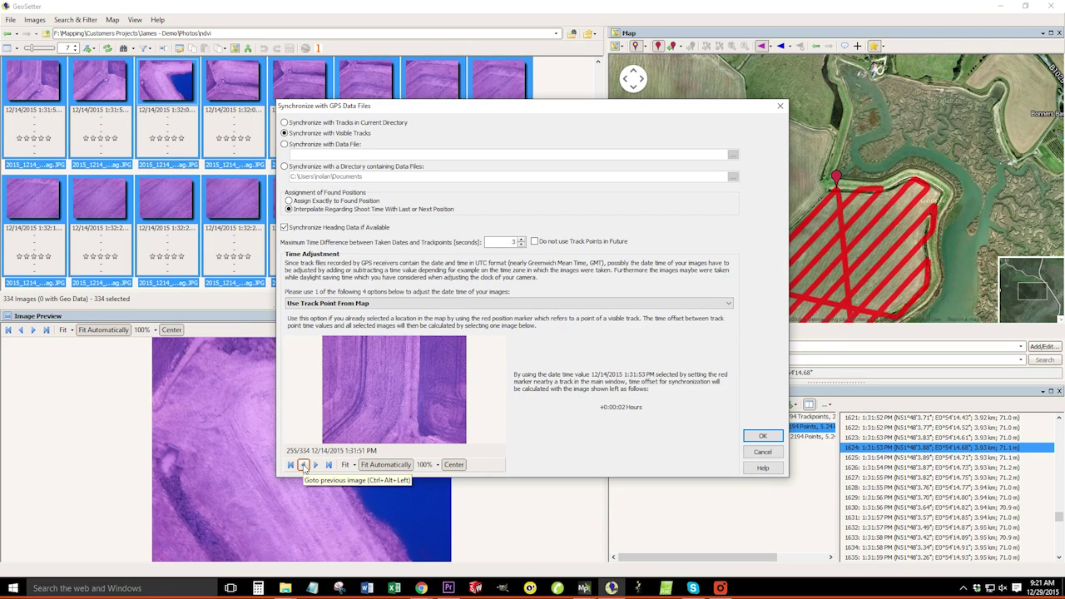
{"action": "left_click", "coordinate": [304, 465]}
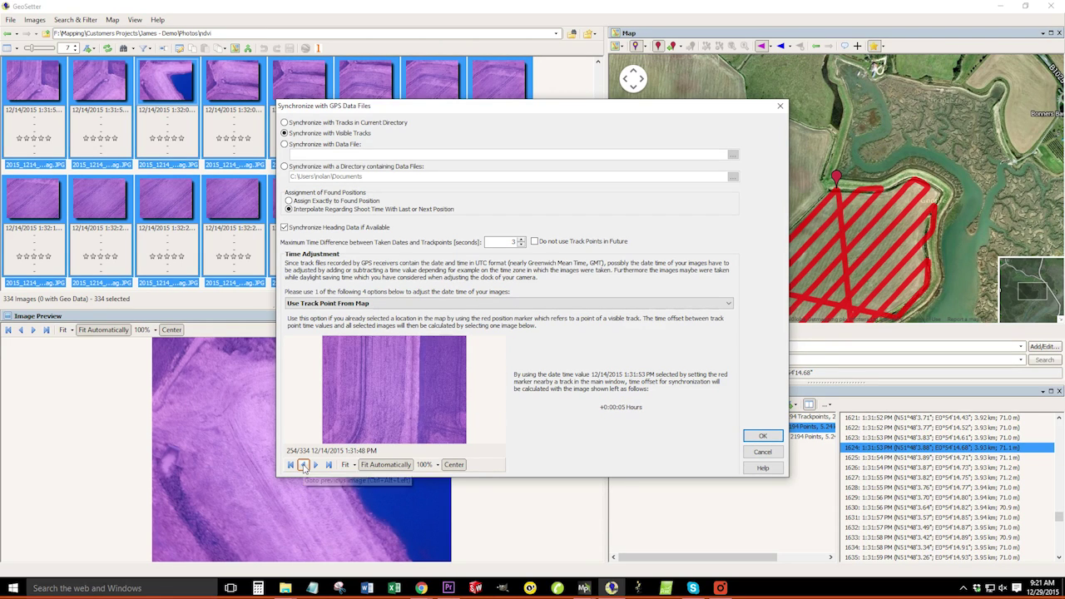
{"action": "left_click", "coordinate": [304, 465]}
{"action": "left_click", "coordinate": [305, 466]}
Step: Step the preview to image 258 at 1:32:01 PM and run synchronisation with the -0:00:08 offset
{"action": "left_click", "coordinate": [317, 465]}
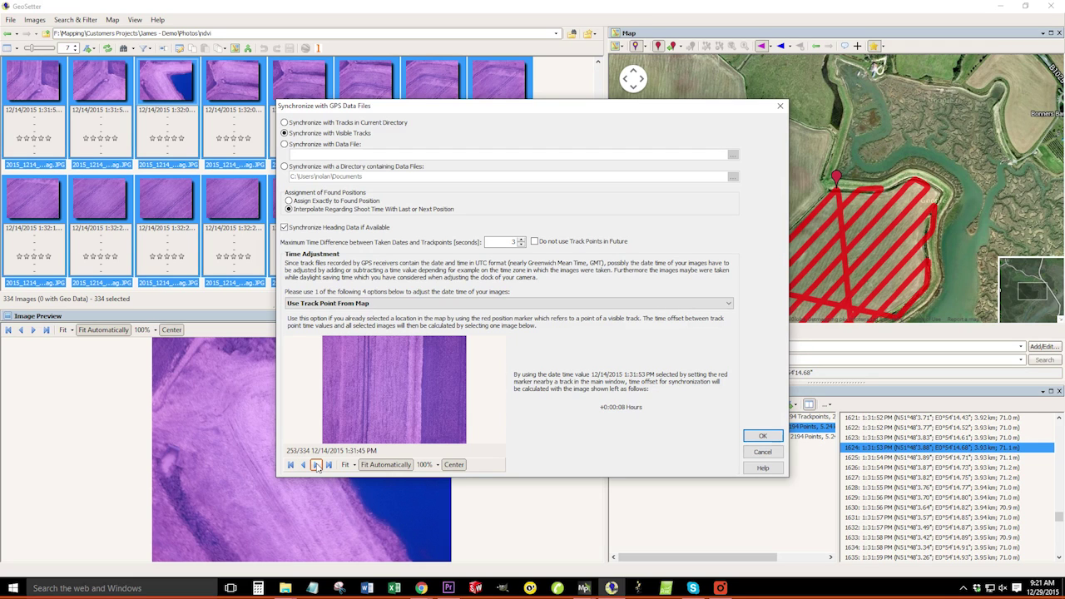
{"action": "left_click", "coordinate": [316, 464]}
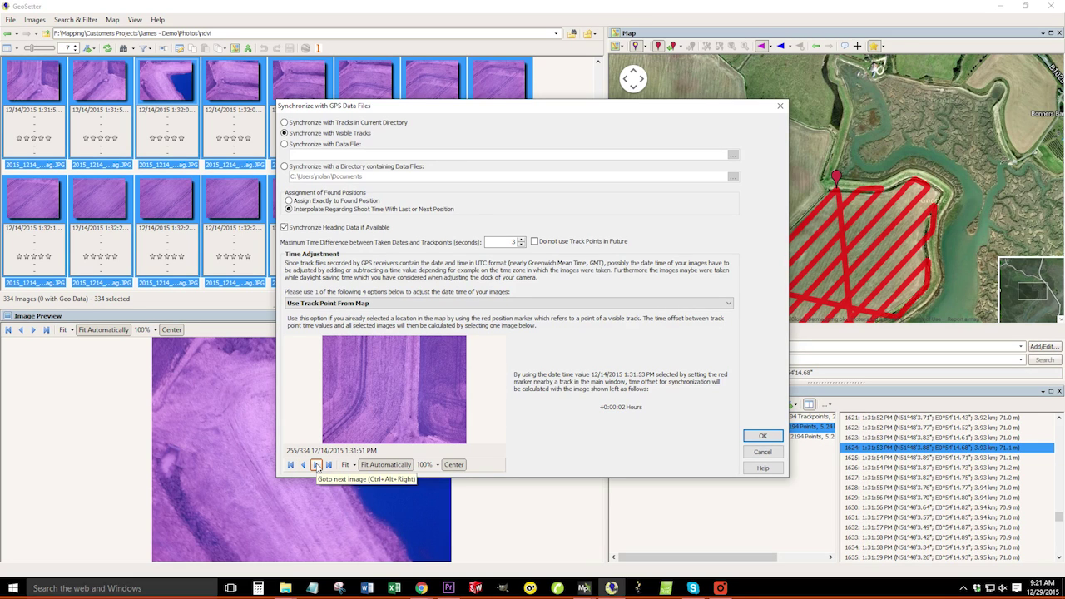
{"action": "left_click", "coordinate": [316, 464]}
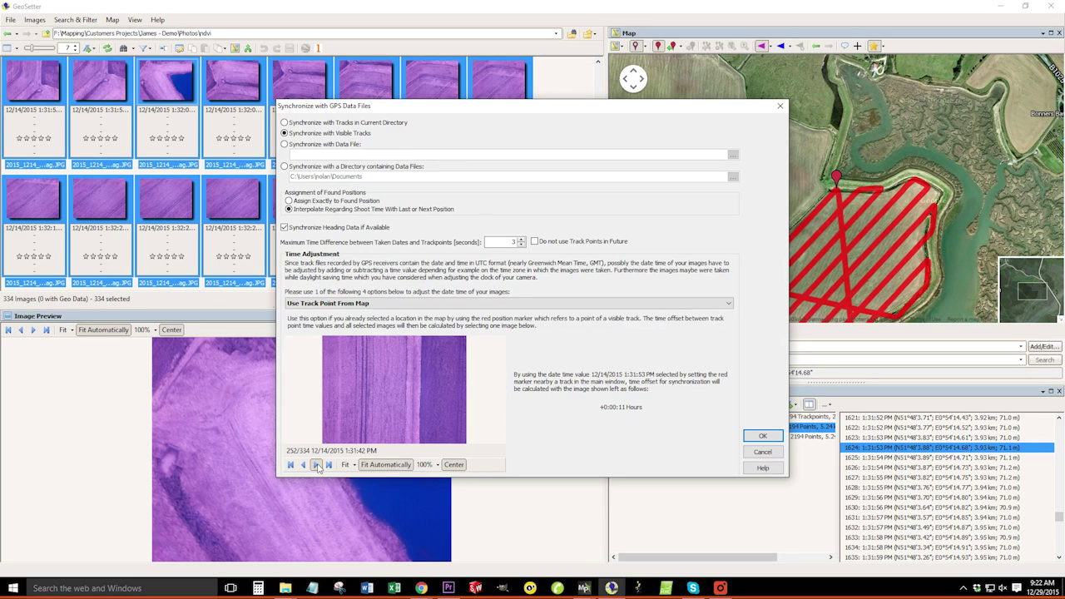
{"action": "left_click", "coordinate": [317, 464]}
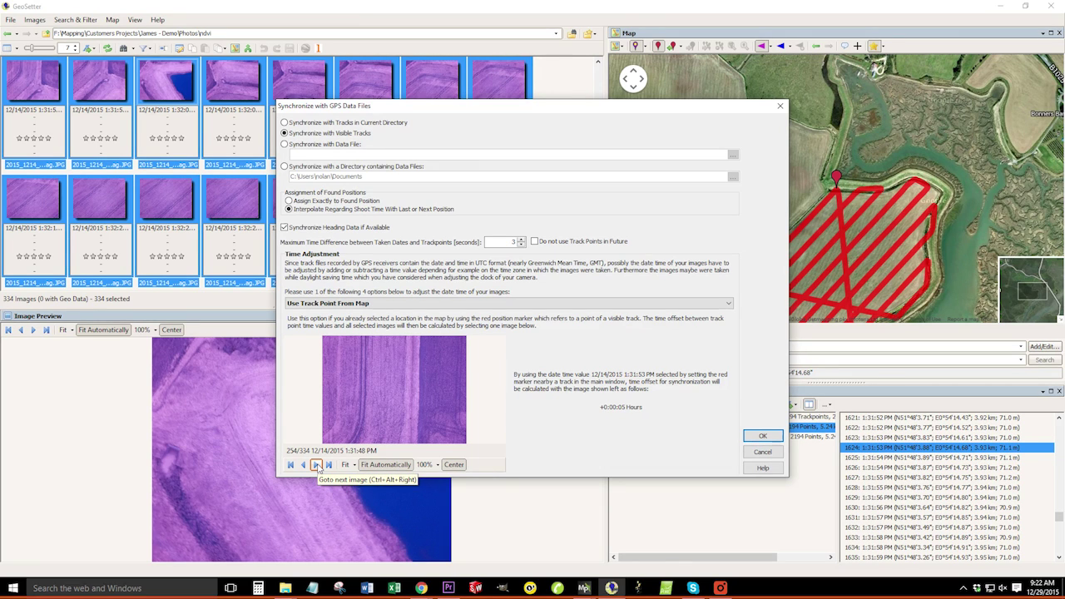
{"action": "left_click", "coordinate": [316, 465]}
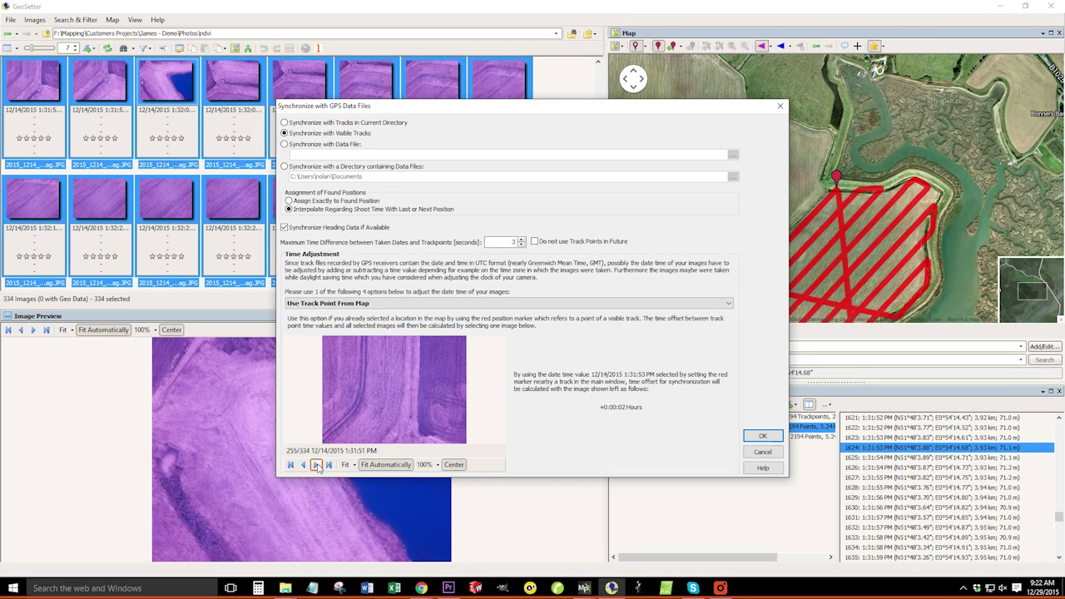
{"action": "left_click", "coordinate": [316, 465]}
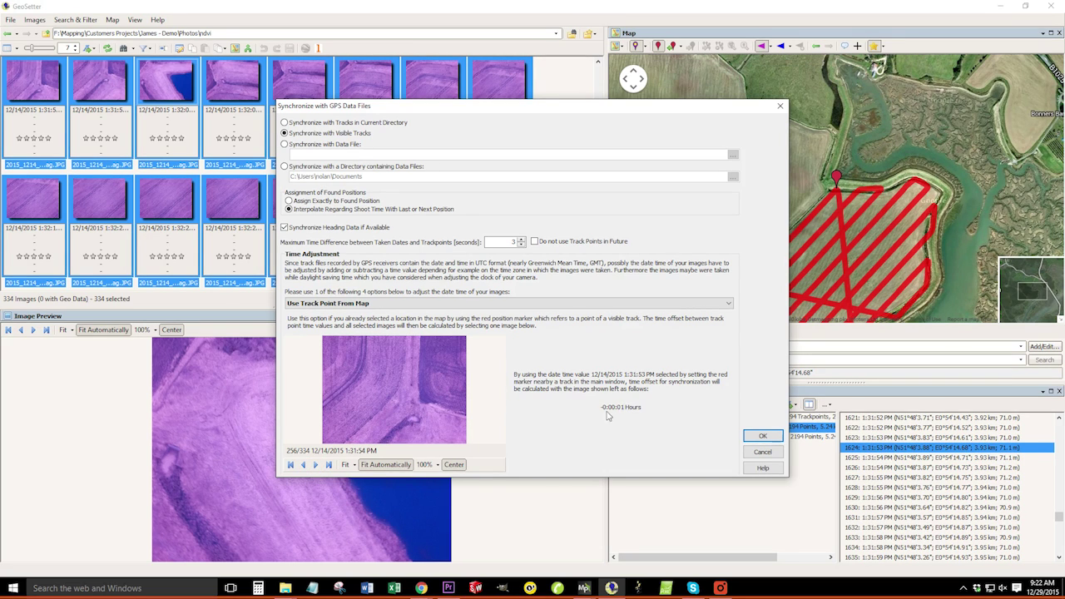
{"action": "left_click", "coordinate": [303, 465]}
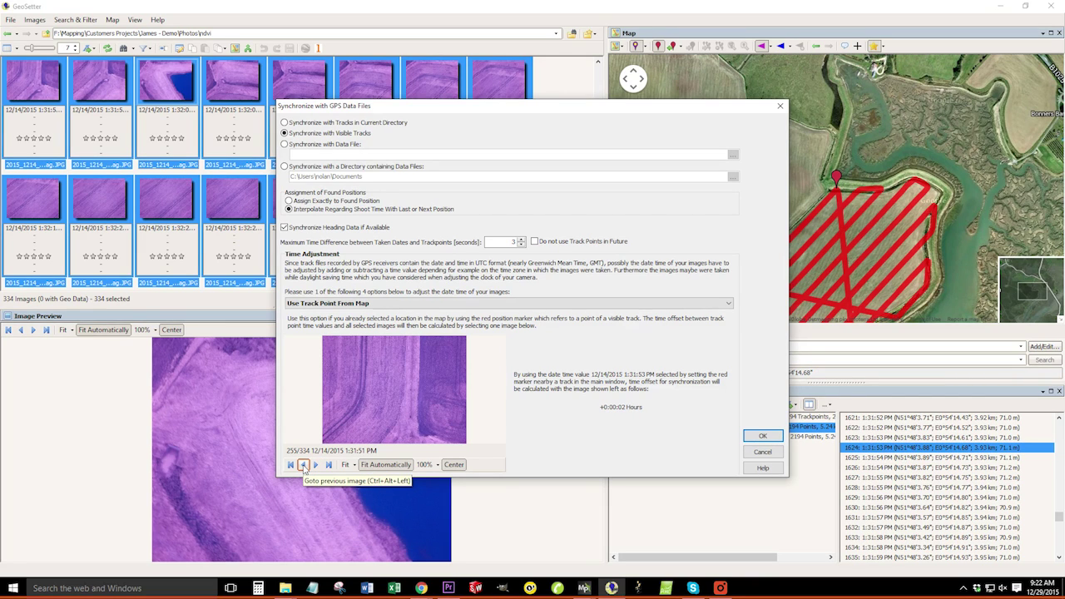
{"action": "left_click", "coordinate": [316, 466]}
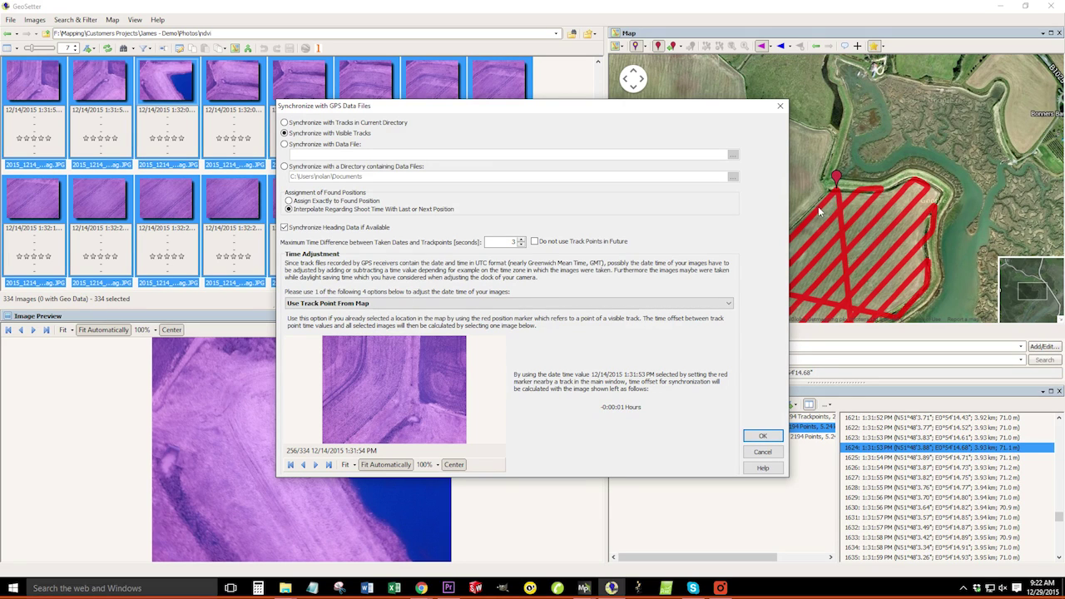
{"action": "left_click", "coordinate": [316, 465]}
{"action": "left_click", "coordinate": [316, 465]}
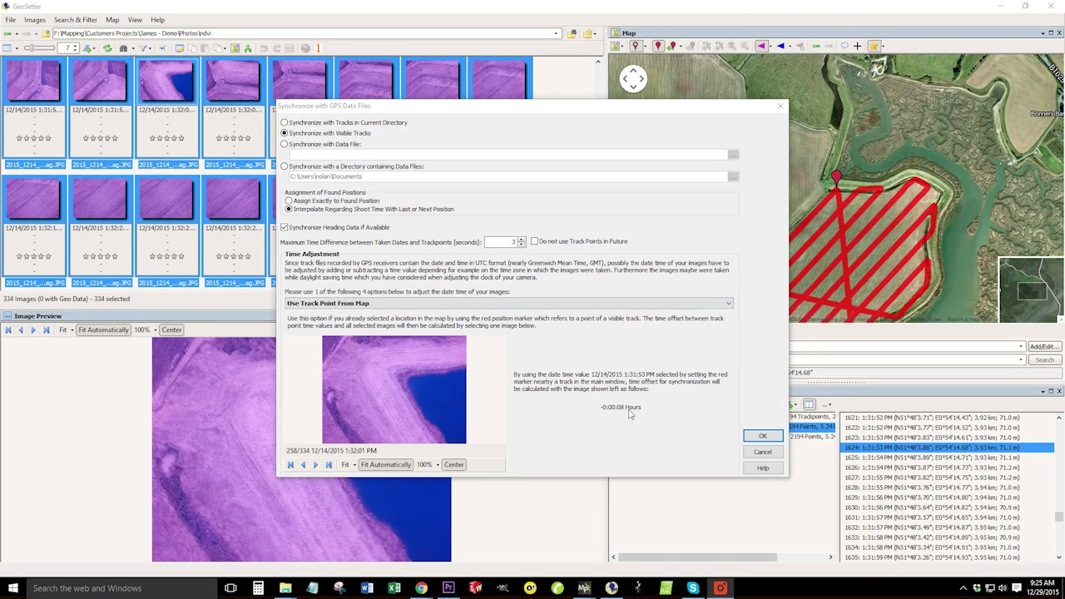
{"action": "left_click", "coordinate": [765, 437]}
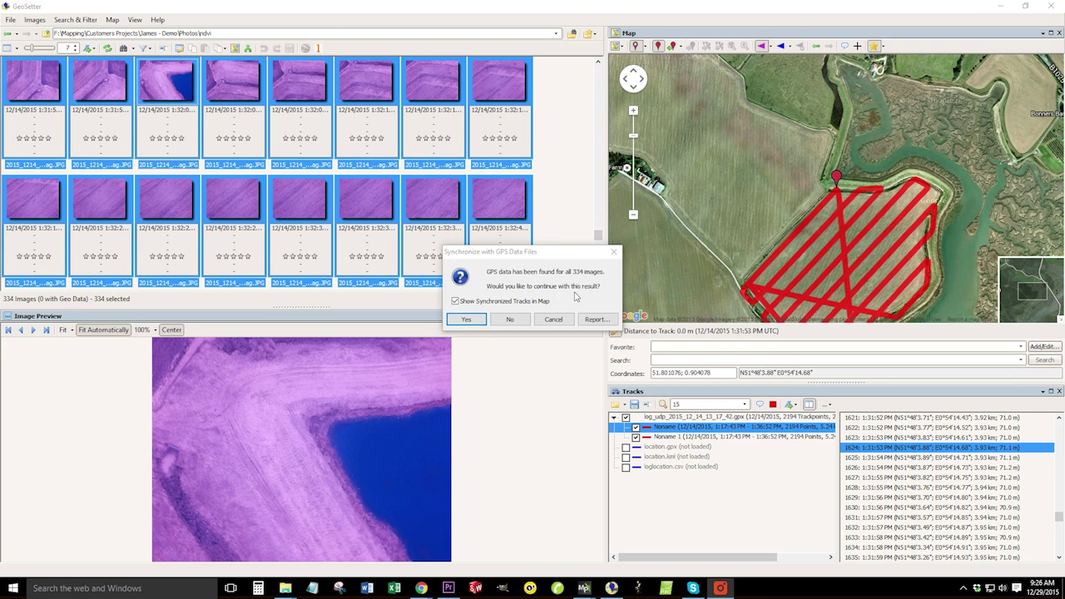
Step: Accept GPS data for all 334 images, then zoom along the track's northern edge to check a marker
{"action": "left_click", "coordinate": [470, 319]}
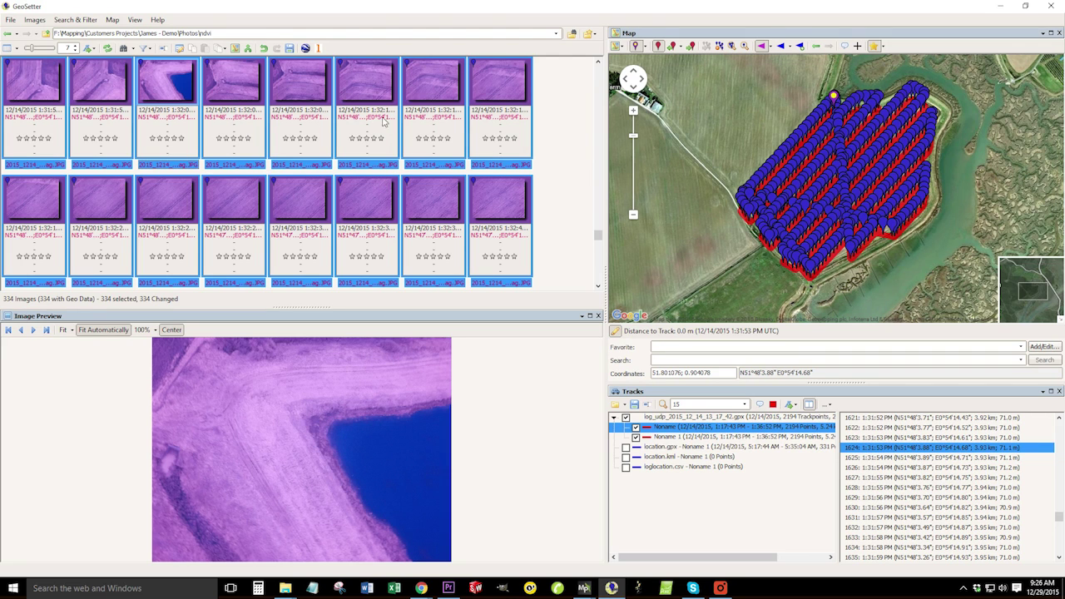
{"action": "scroll", "coordinate": [863, 82], "scroll_direction": "up", "scroll_amount": 3}
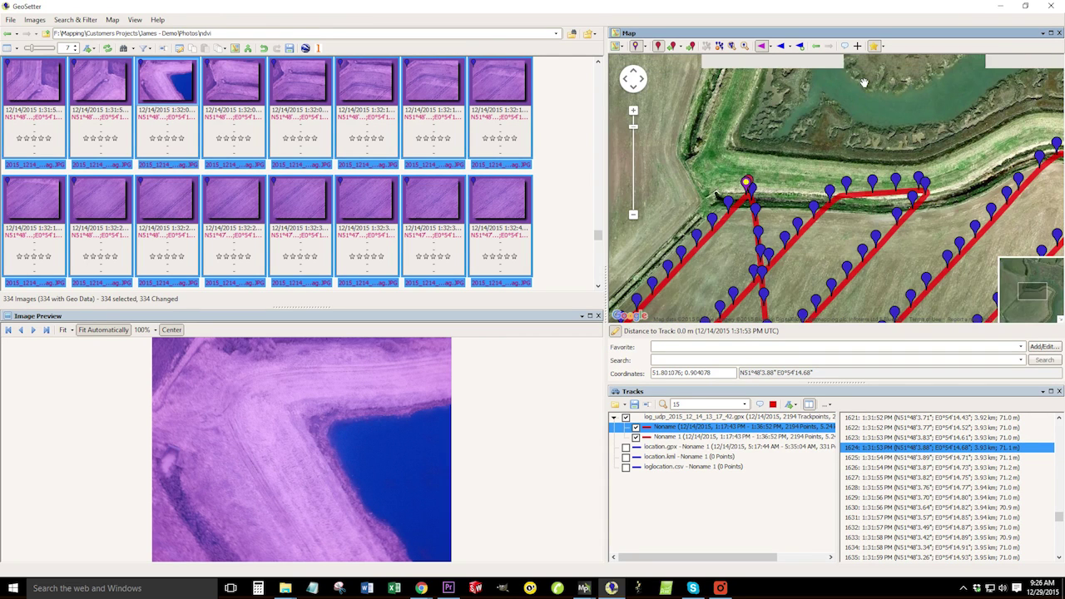
{"action": "scroll", "coordinate": [746, 219], "scroll_direction": "up", "scroll_amount": 1}
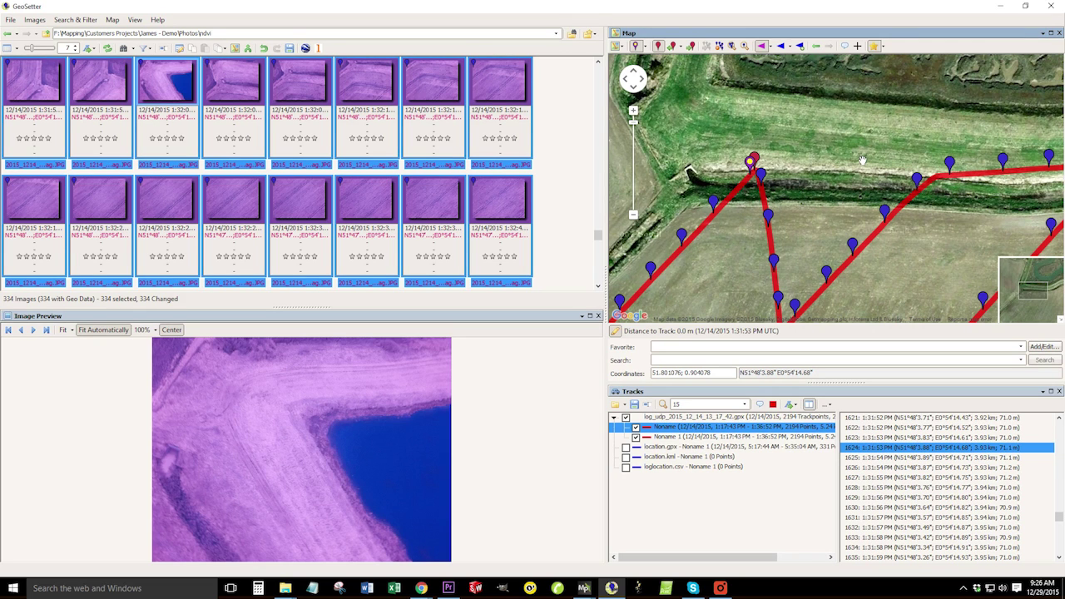
{"action": "left_click_drag", "start_coordinate": [862, 161], "coordinate": [893, 174]}
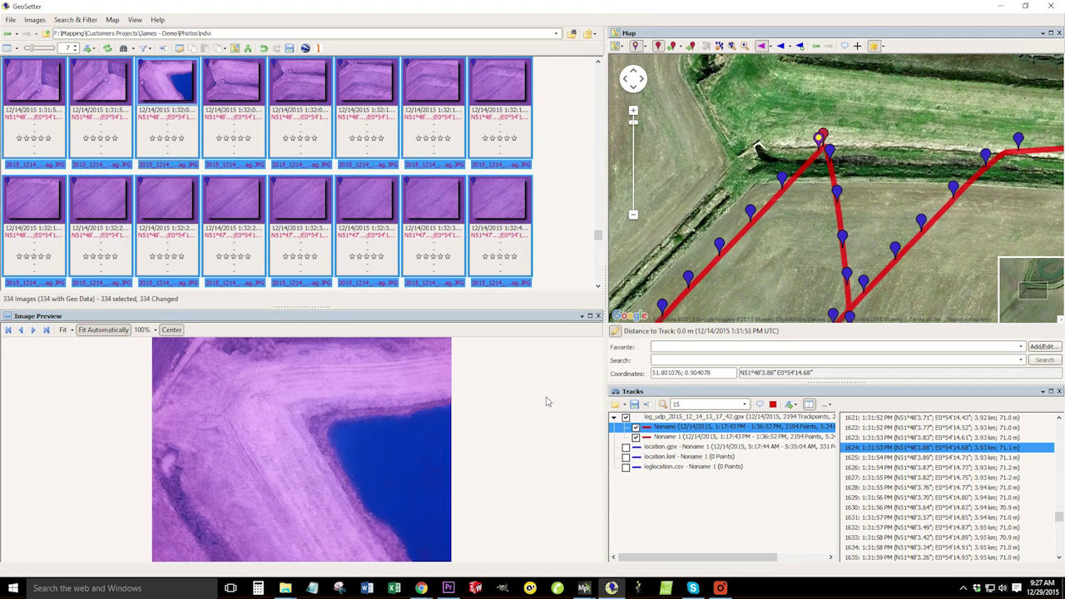
{"action": "left_click", "coordinate": [906, 176]}
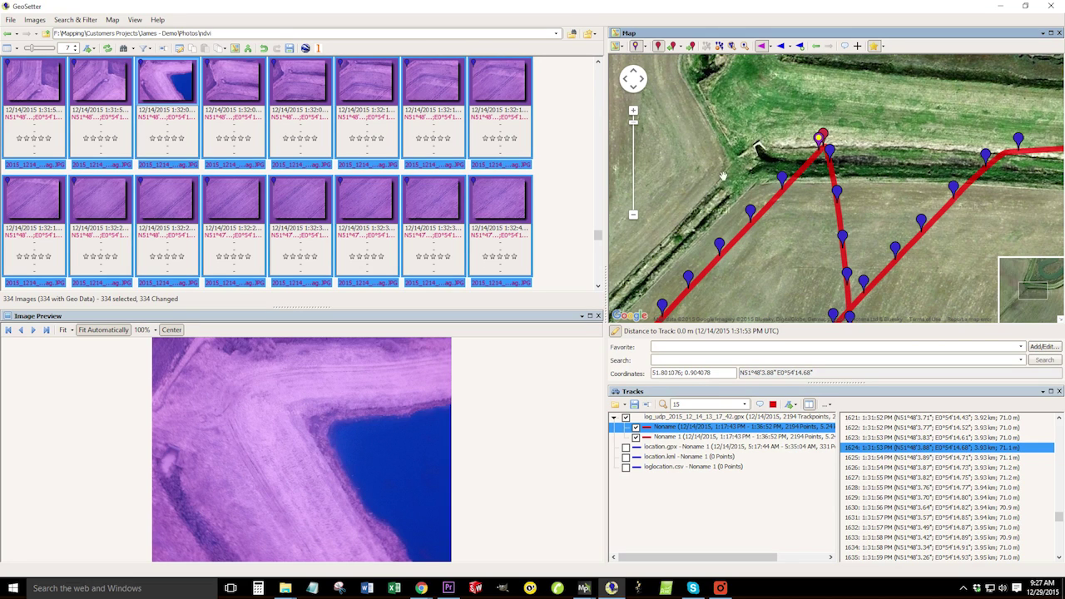
{"action": "left_click", "coordinate": [751, 214]}
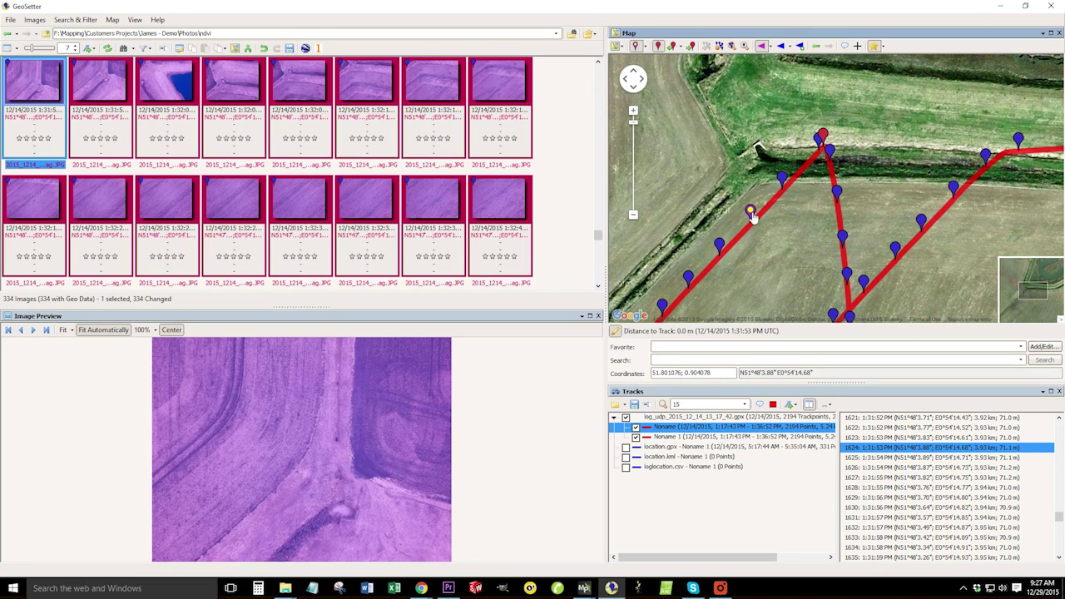
Step: Show the first photos linked to a map marker and their positions
{"action": "left_click", "coordinate": [46, 93]}
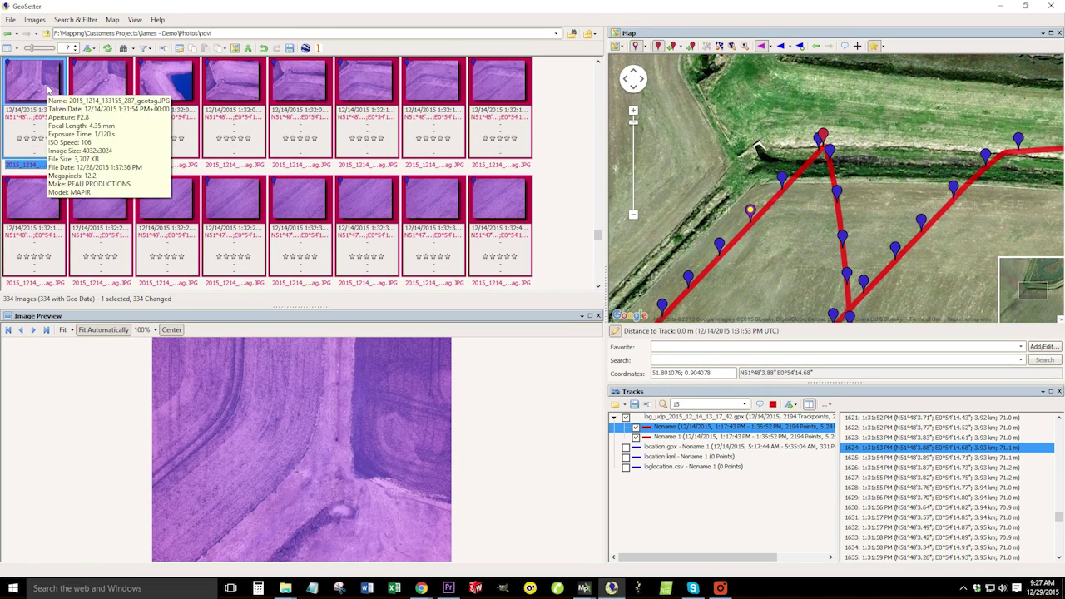
{"action": "left_click", "coordinate": [794, 223]}
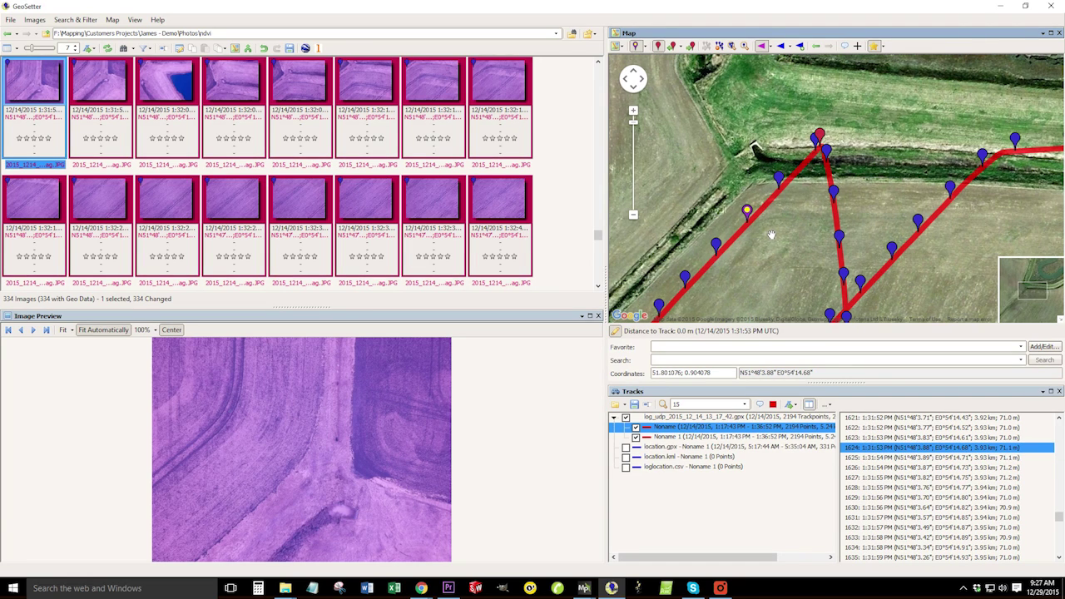
{"action": "left_click", "coordinate": [9, 114]}
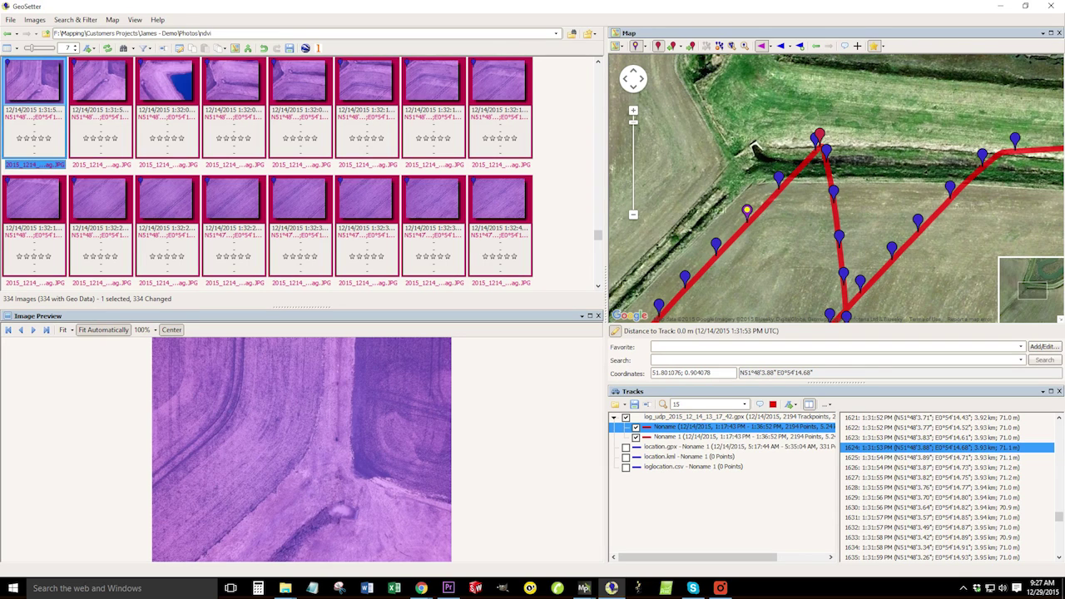
{"action": "left_click", "coordinate": [100, 108]}
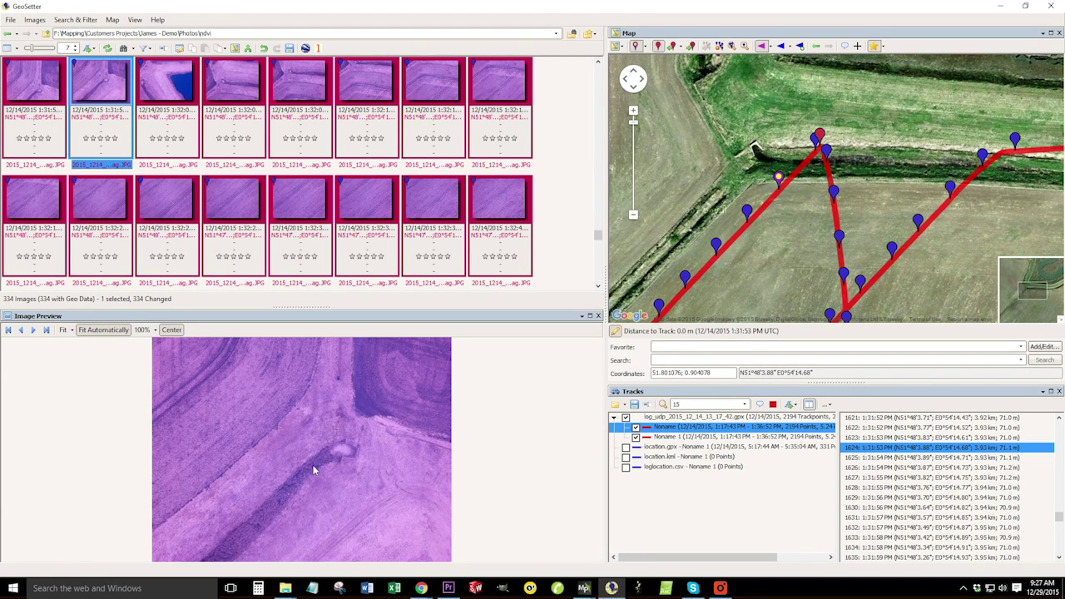
{"action": "left_click", "coordinate": [35, 104]}
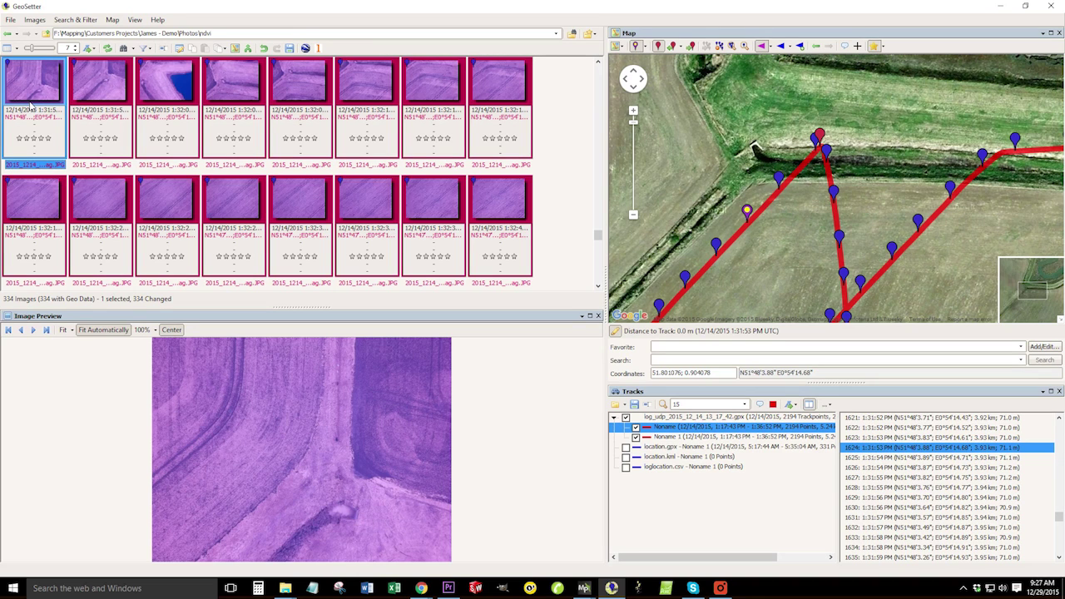
Step: Arrow through consecutive photos, watching the yellow marker advance along the flight track
{"action": "key", "text": "Right"}
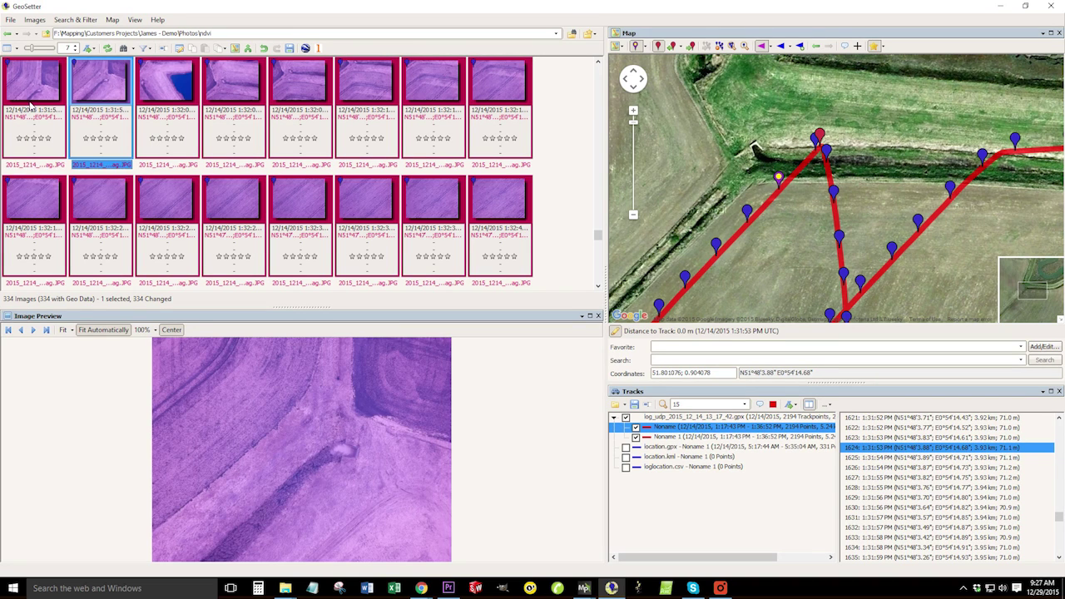
{"action": "key", "text": "Left"}
{"action": "key", "text": "Right"}
{"action": "key", "text": "Left"}
{"action": "key", "text": "Left"}
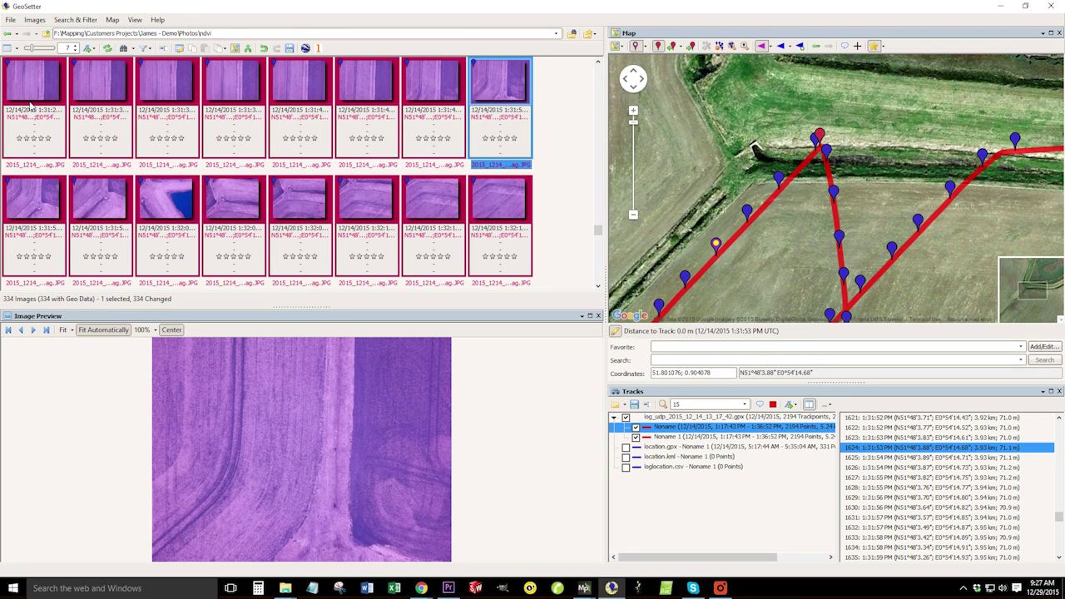
{"action": "key", "text": "Right"}
{"action": "key", "text": "Right"}
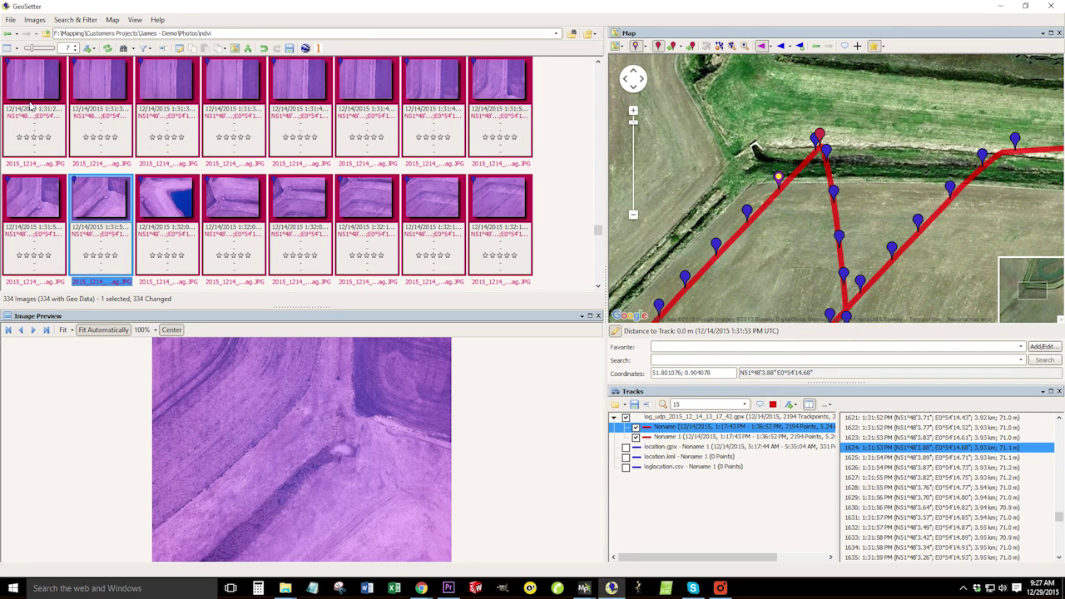
{"action": "key", "text": "Right"}
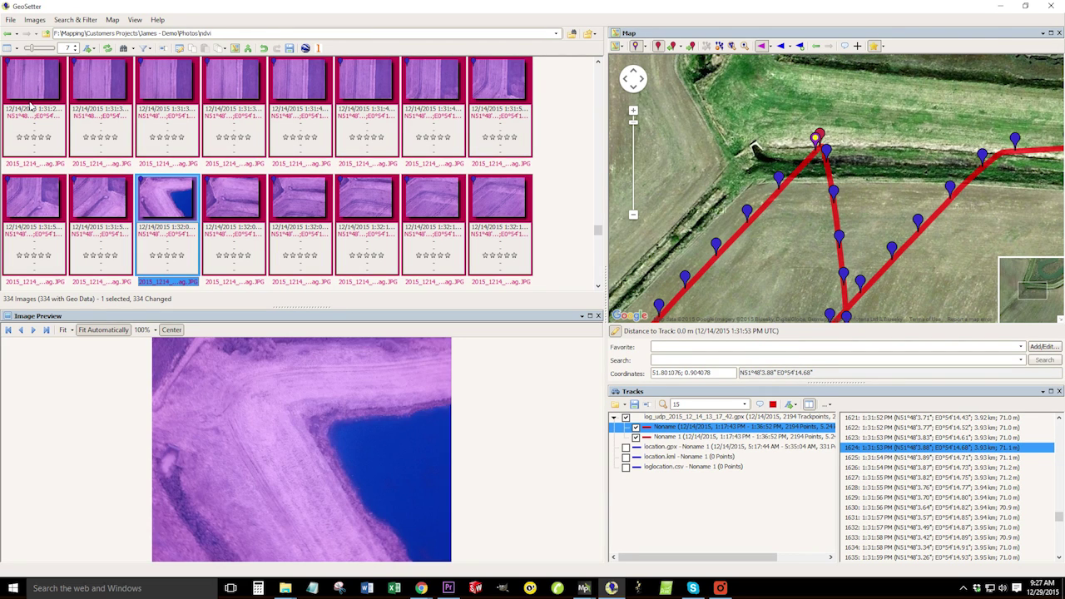
{"action": "key", "text": "Right"}
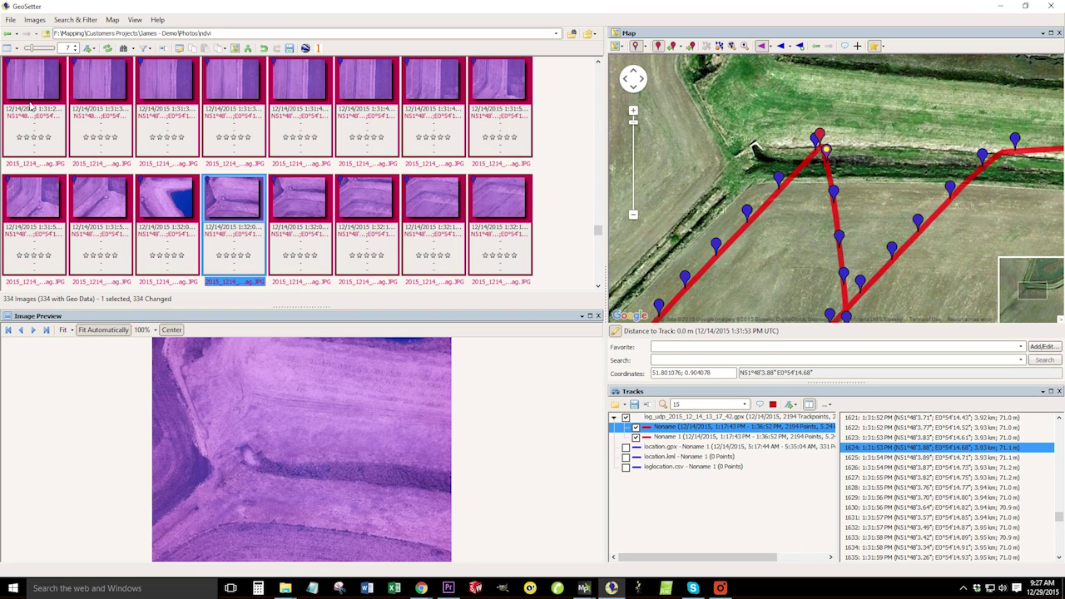
{"action": "key", "text": "Right"}
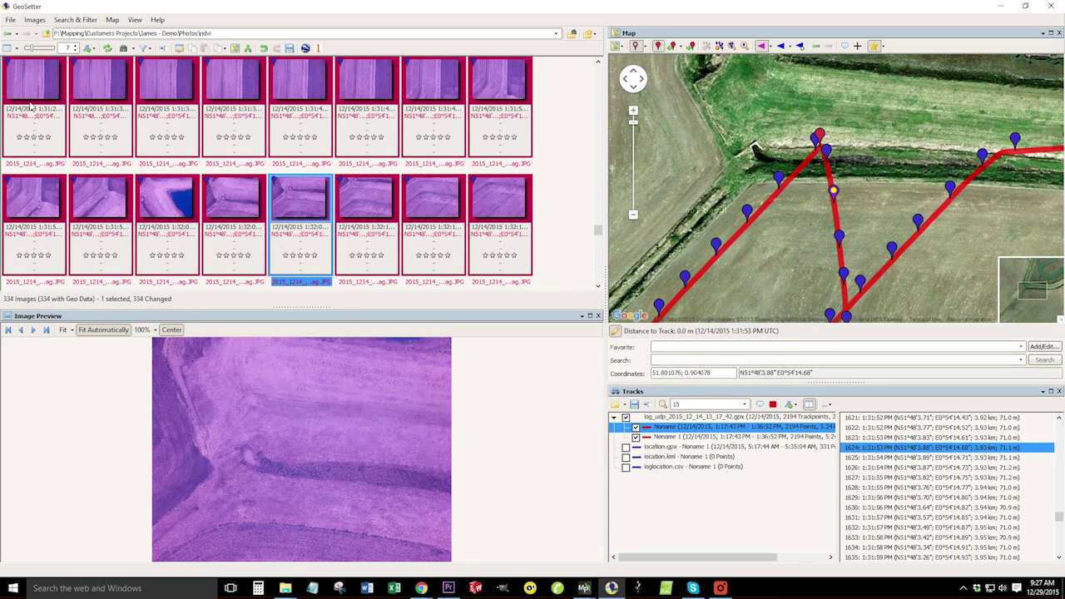
{"action": "key", "text": "Right"}
{"action": "key", "text": "Right"}
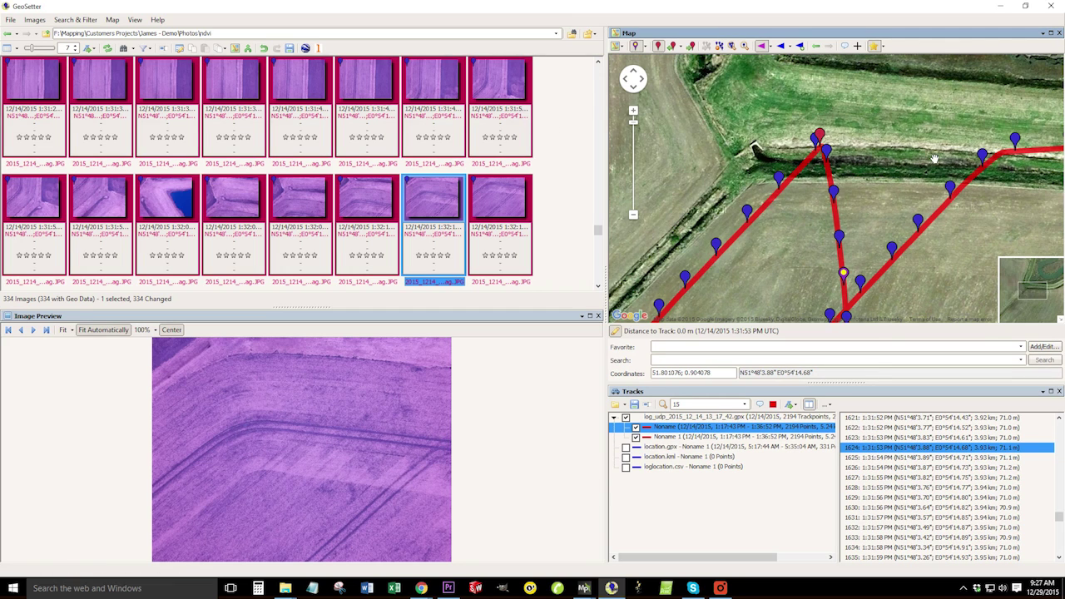
{"action": "scroll", "coordinate": [892, 226], "scroll_direction": "down", "scroll_amount": 2}
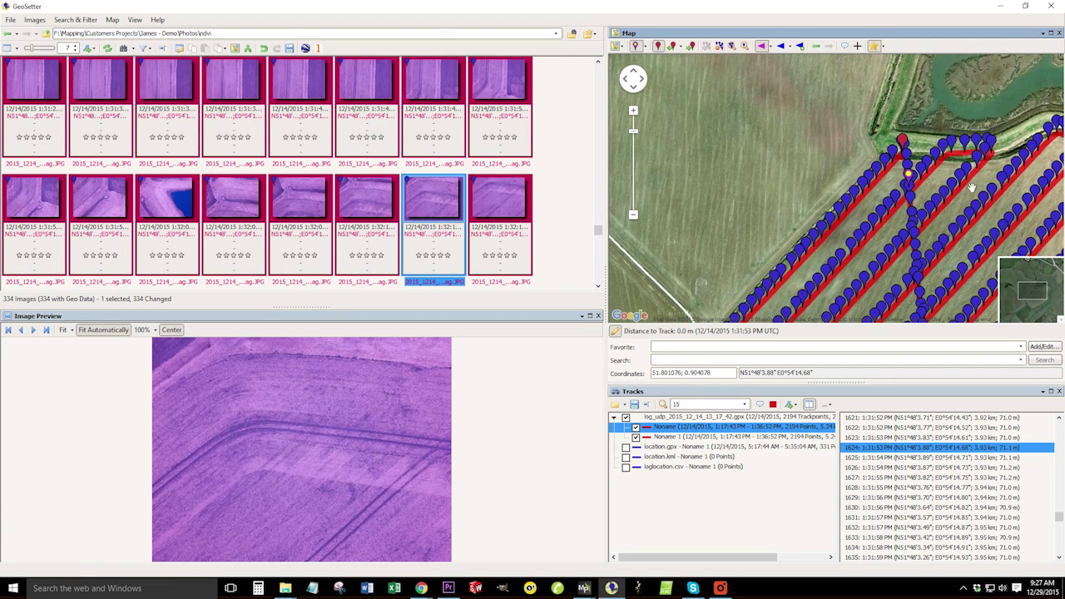
Step: Pan to the whole field and compare the photos at its top edge with the track
{"action": "left_click_drag", "start_coordinate": [913, 110], "coordinate": [704, 91]}
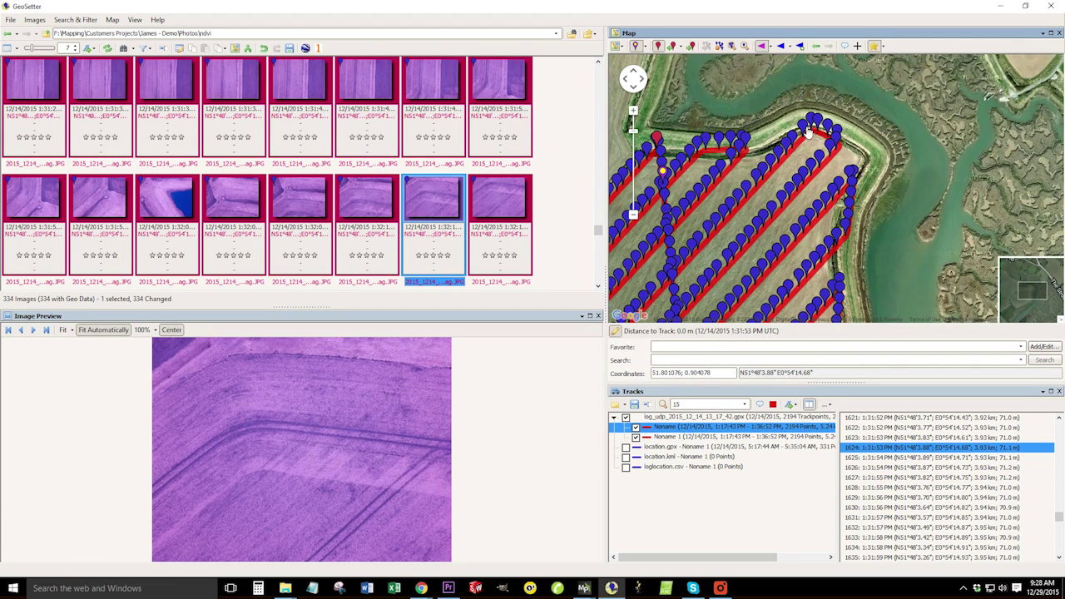
{"action": "left_click", "coordinate": [804, 127]}
{"action": "scroll", "coordinate": [841, 123], "scroll_direction": "up", "scroll_amount": 3}
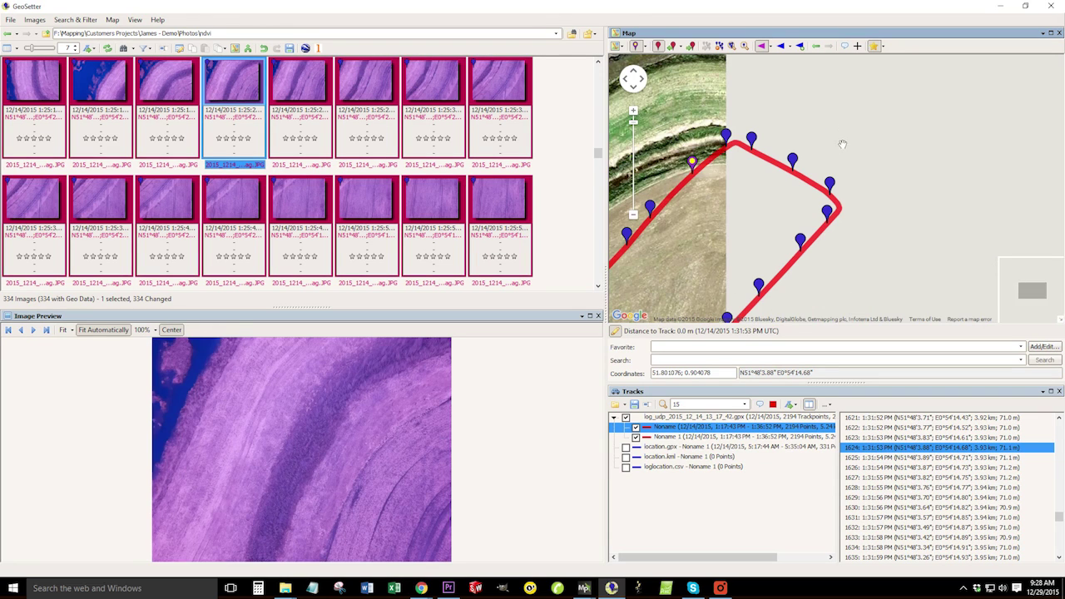
{"action": "left_click", "coordinate": [181, 122]}
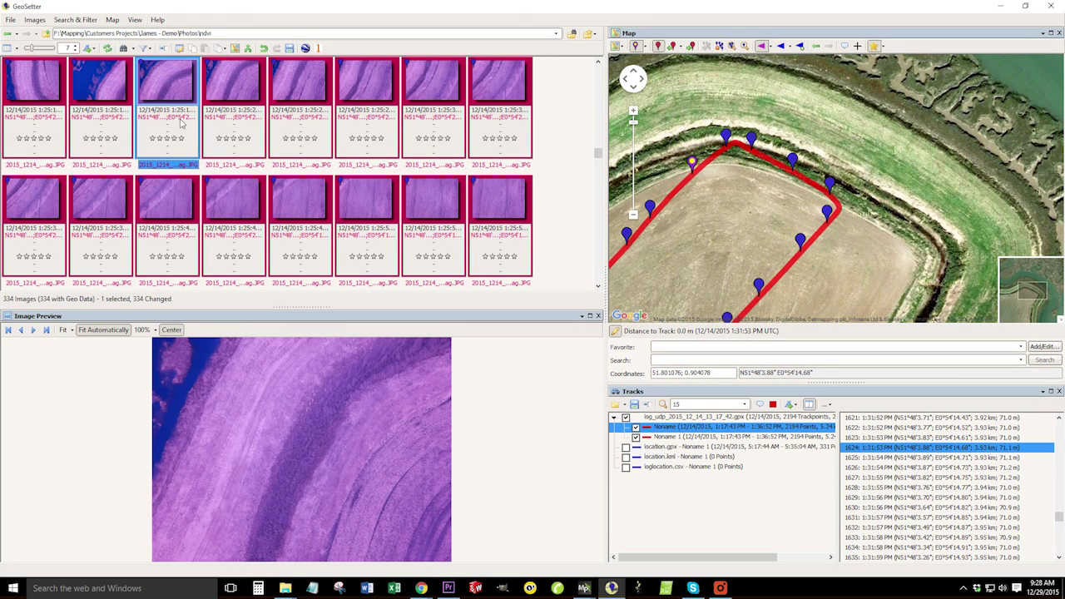
{"action": "left_click", "coordinate": [240, 115]}
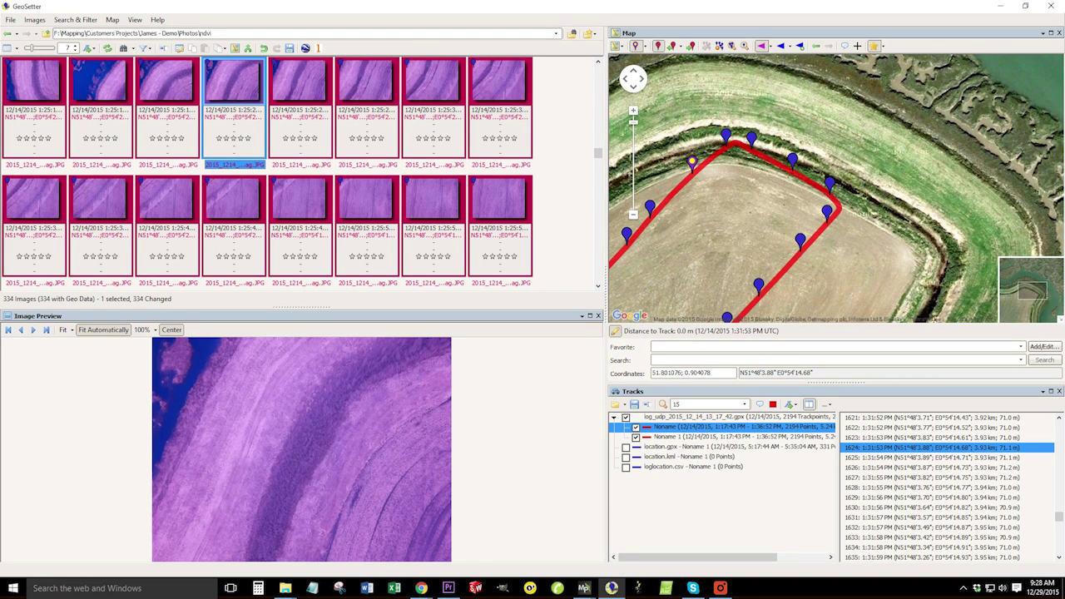
{"action": "key", "text": "Right"}
{"action": "key", "text": "Right"}
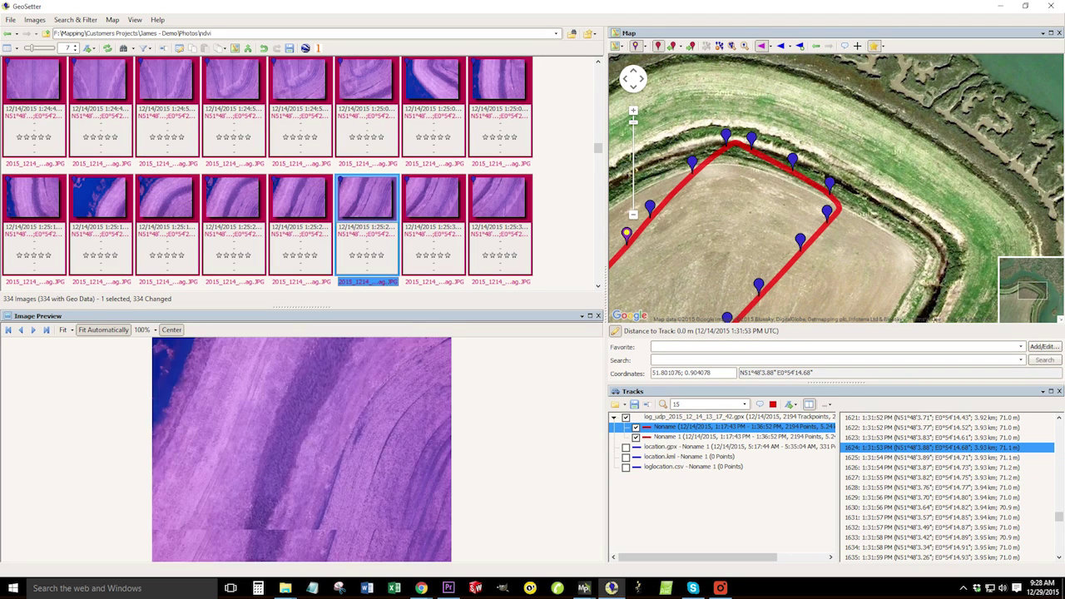
Step: Step back through the riverside photos, checking each marker sits on the flight track
{"action": "key", "text": "Right"}
{"action": "key", "text": "Right"}
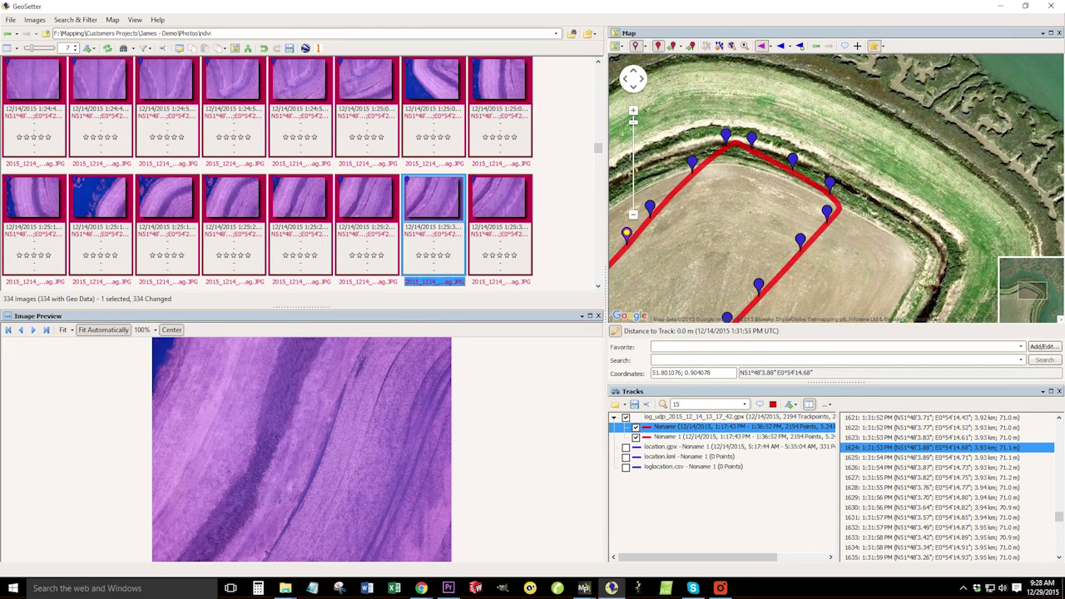
{"action": "key", "text": "Left"}
{"action": "key", "text": "Left"}
{"action": "key", "text": "Left"}
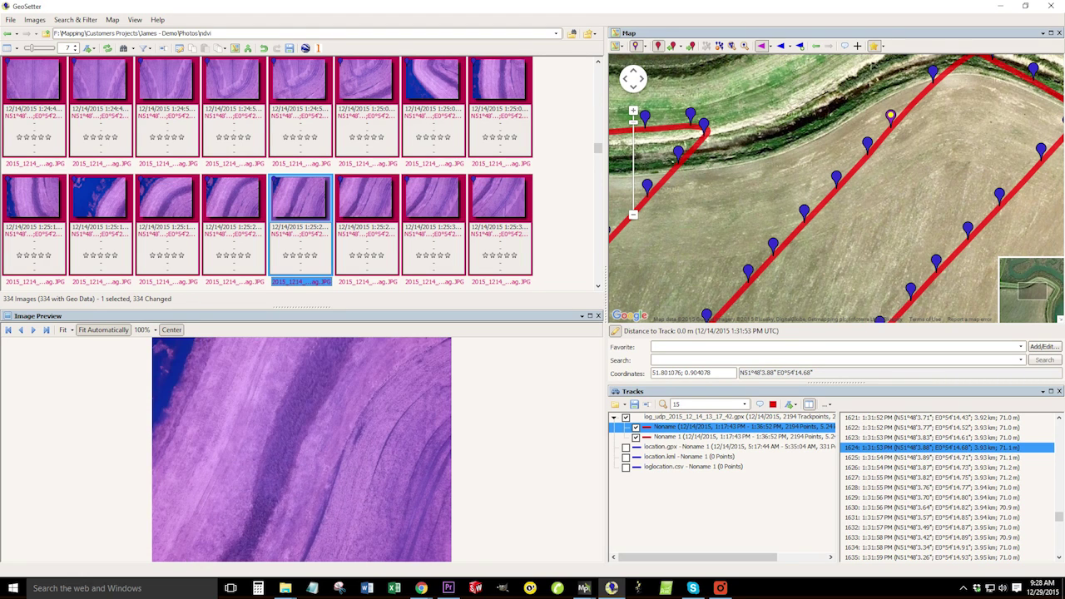
{"action": "key", "text": "Left"}
{"action": "key", "text": "Left"}
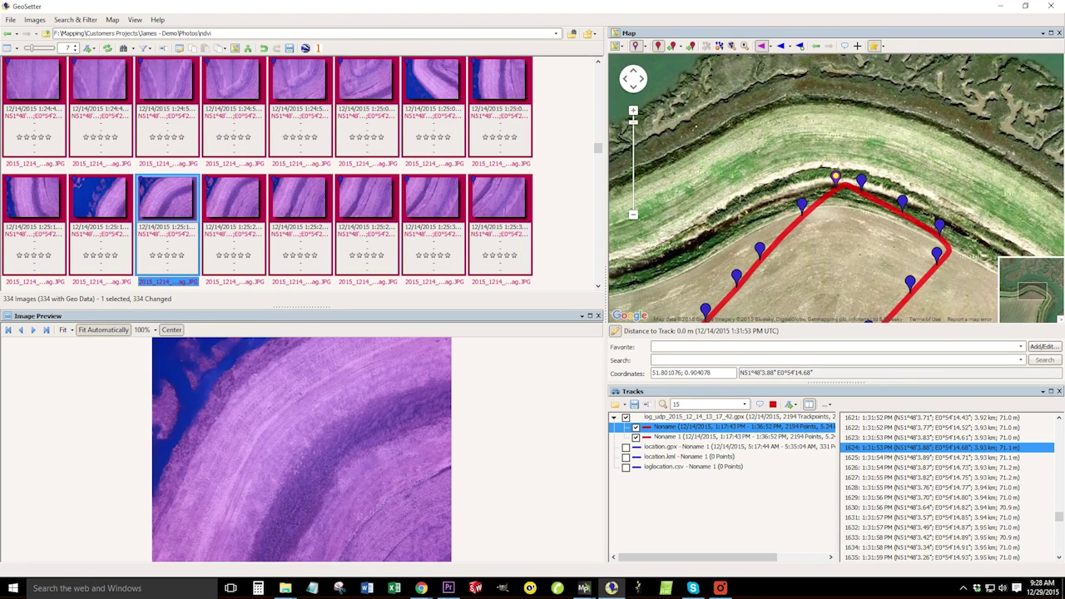
{"action": "key", "text": "Left"}
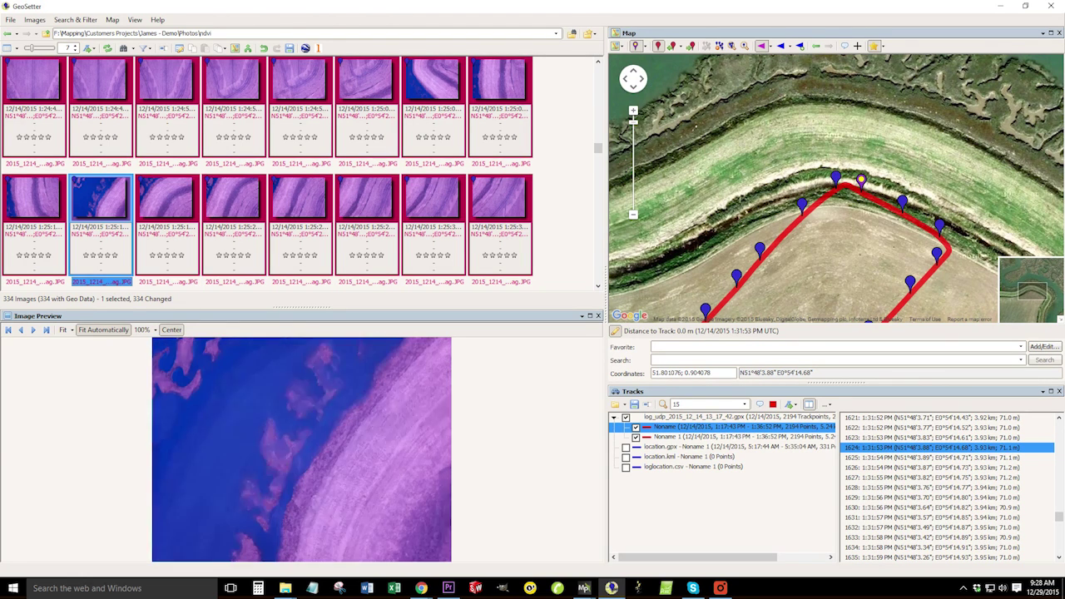
{"action": "key", "text": "Left"}
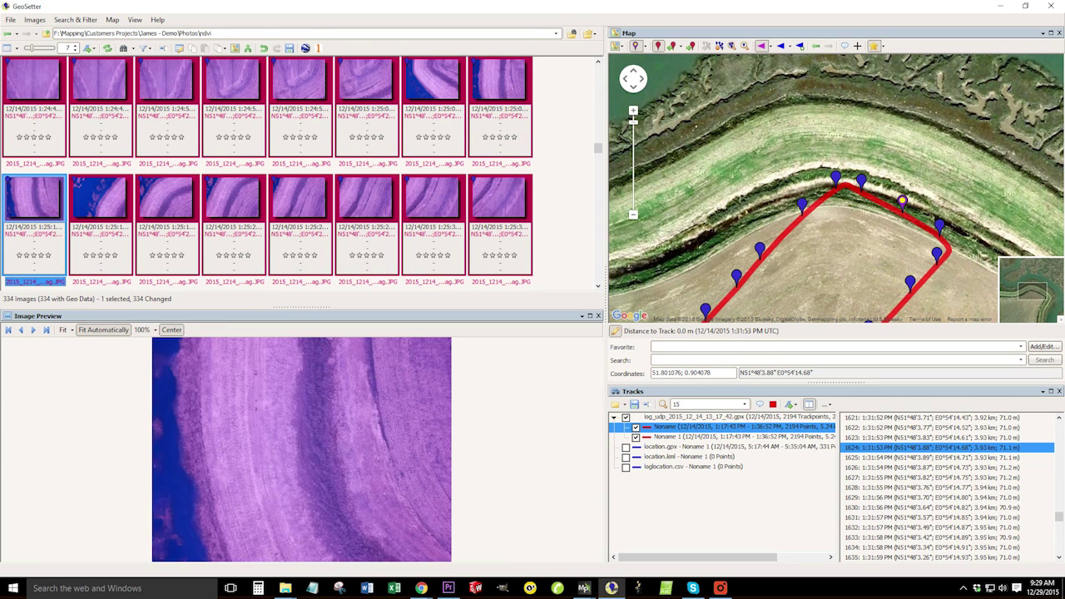
{"action": "key", "text": "Left"}
{"action": "key", "text": "Left"}
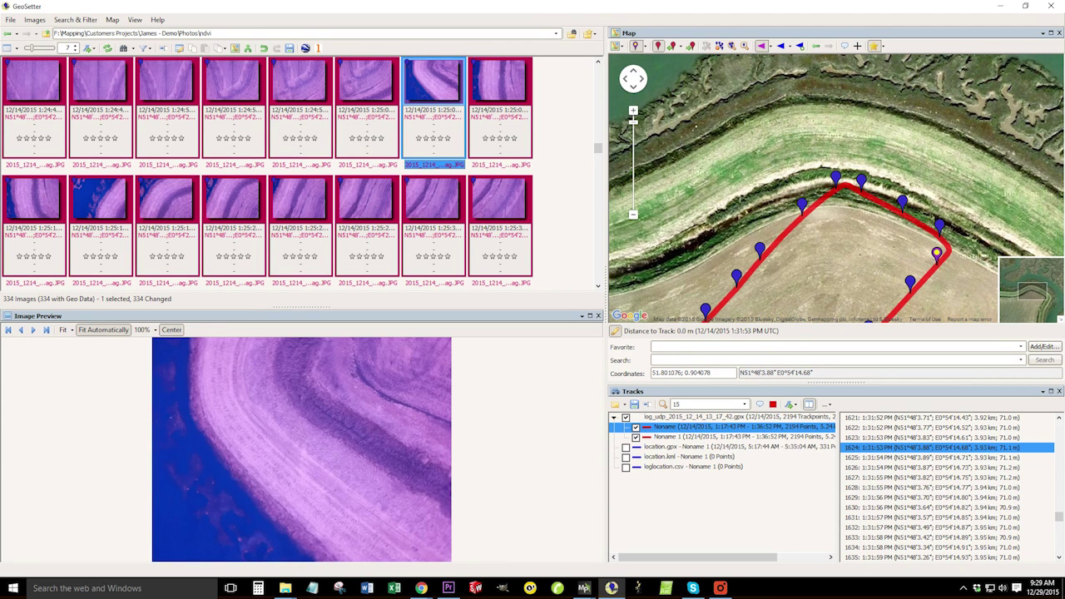
{"action": "key", "text": "Left"}
{"action": "key", "text": "Left"}
{"action": "key", "text": "Left"}
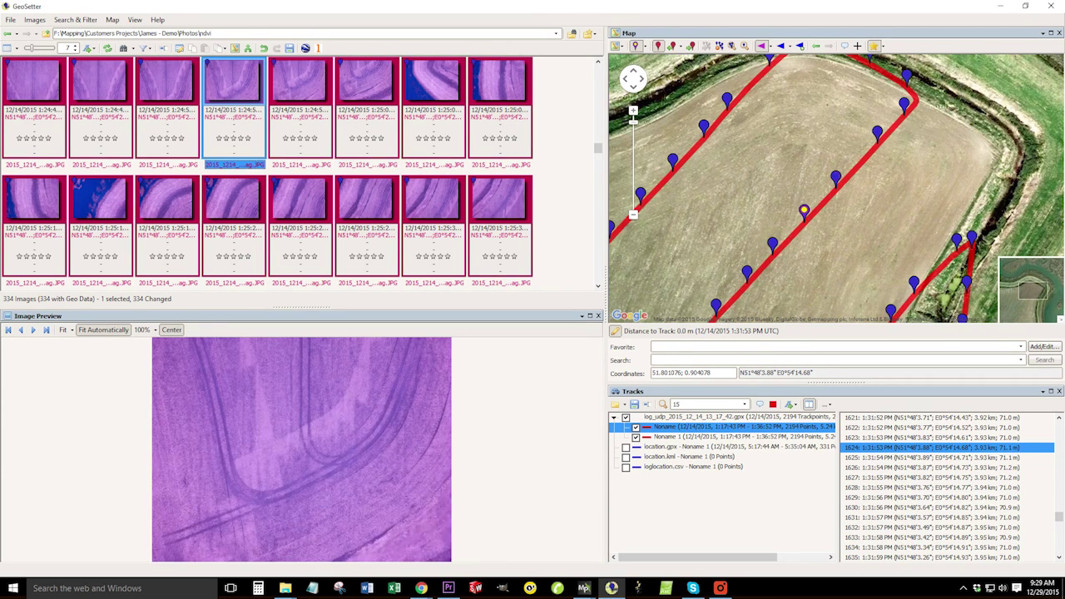
{"action": "key", "text": "Left"}
{"action": "key", "text": "Left"}
{"action": "key", "text": "Left"}
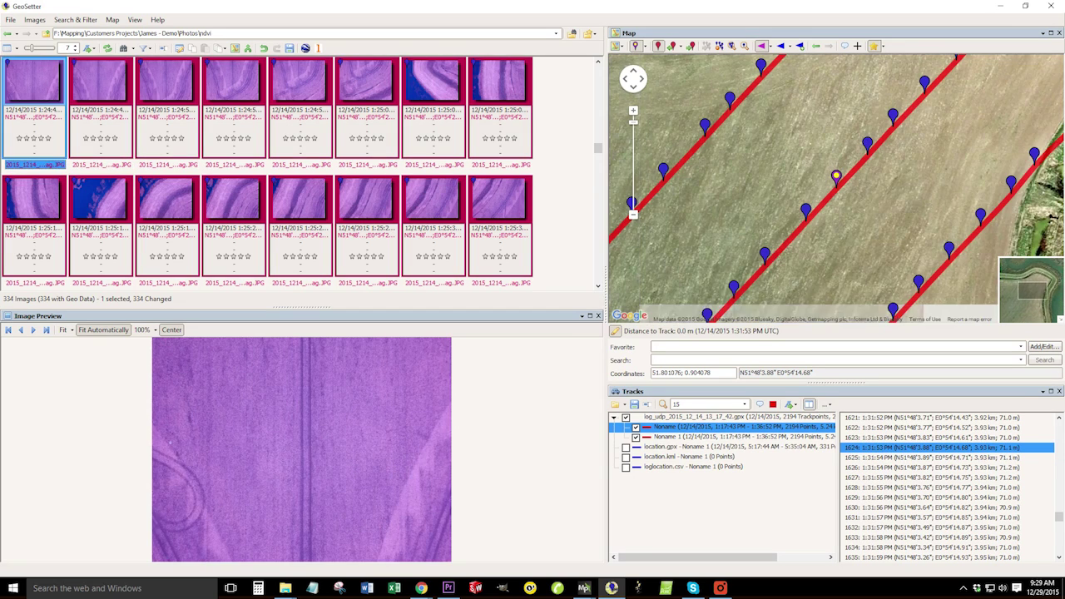
{"action": "key", "text": "Left"}
{"action": "key", "text": "Left"}
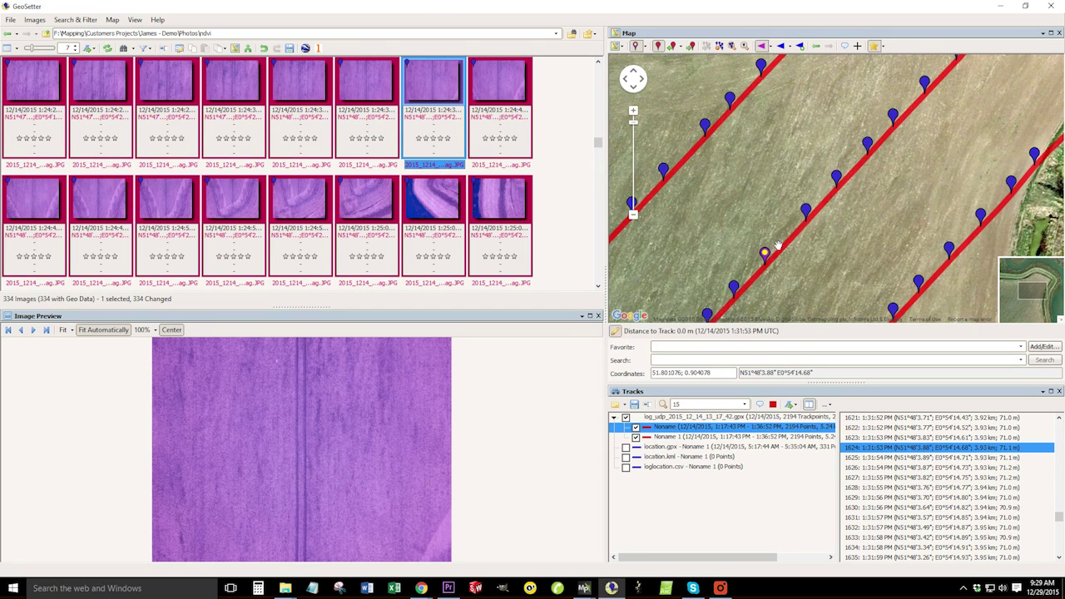
{"action": "scroll", "coordinate": [777, 246], "scroll_direction": "down", "scroll_amount": 3}
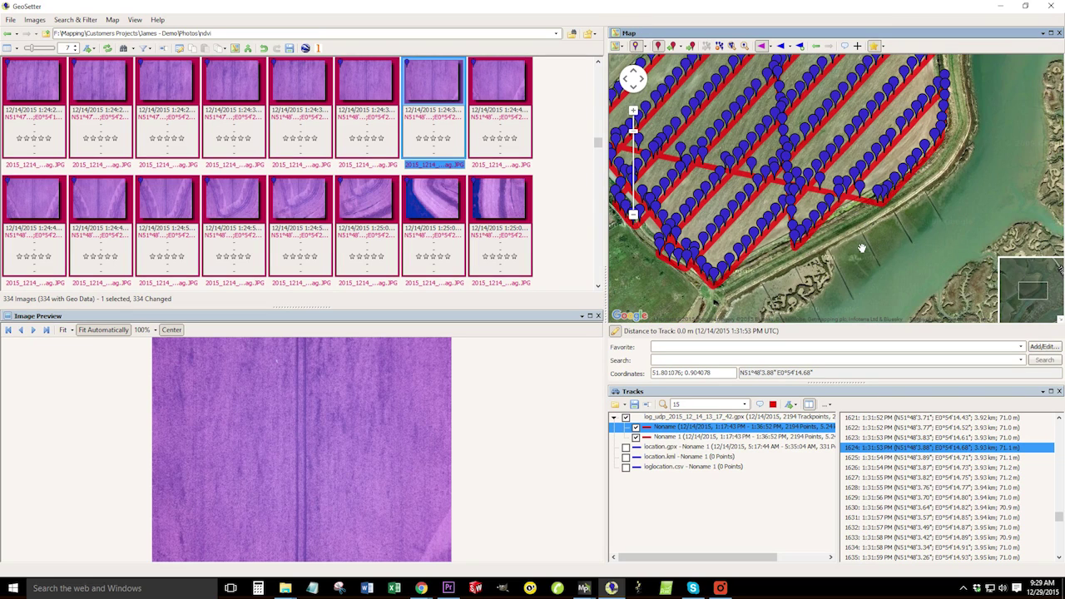
Step: Pan to the field's right side and select the photo at a track point there
{"action": "left_click_drag", "start_coordinate": [862, 248], "coordinate": [960, 266]}
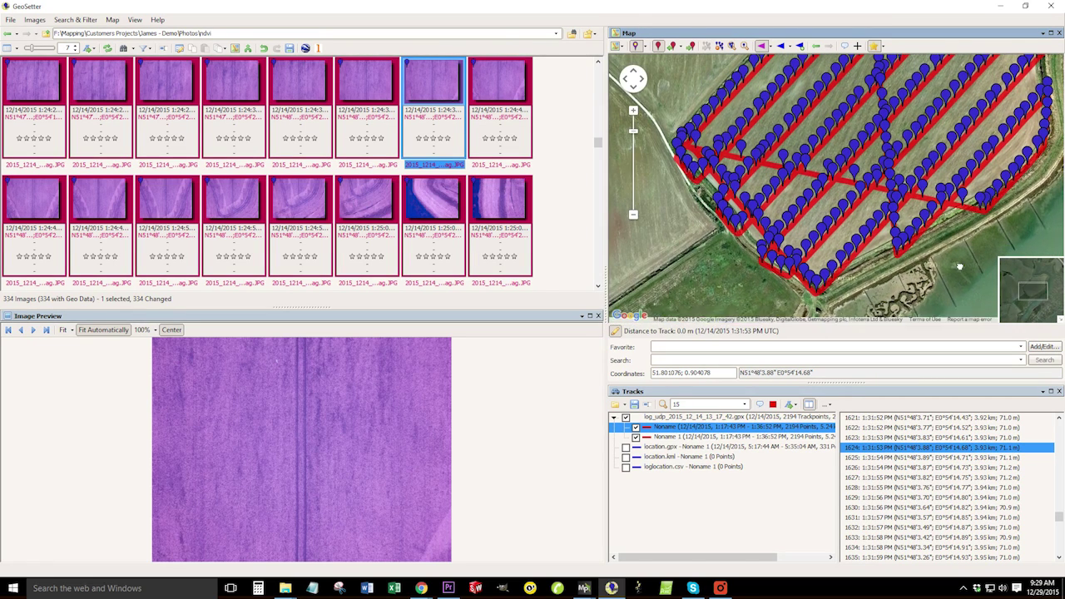
{"action": "left_click", "coordinate": [723, 202]}
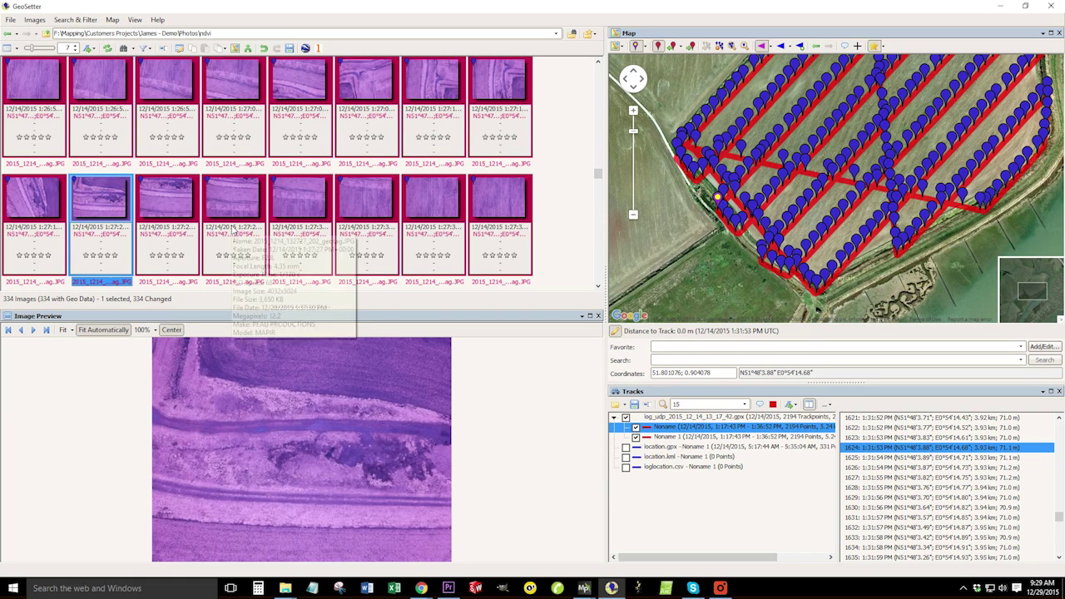
{"action": "scroll", "coordinate": [706, 215], "scroll_direction": "up", "scroll_amount": 3}
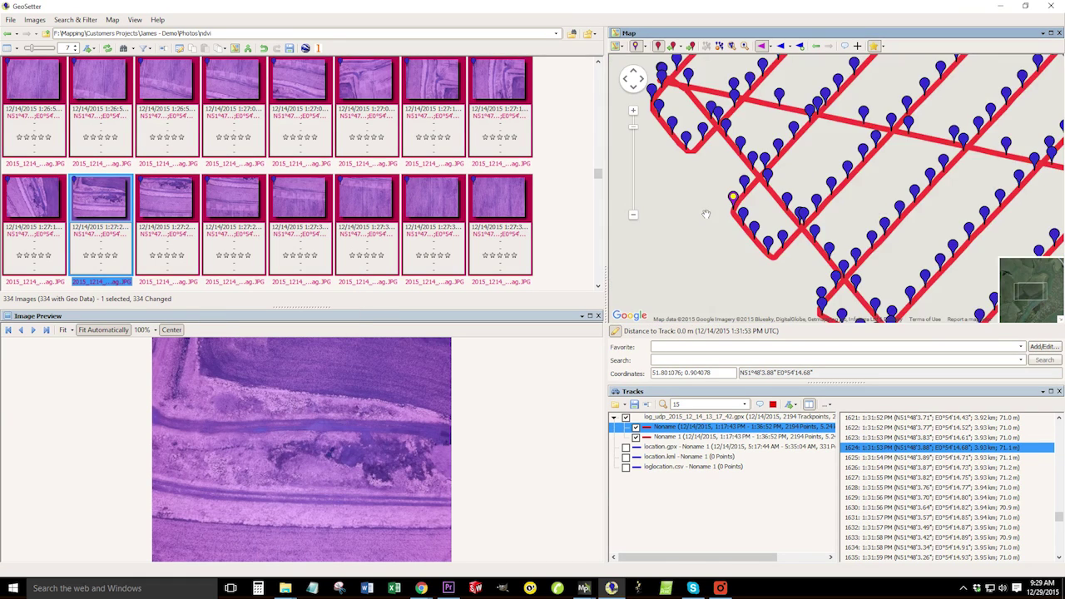
{"action": "left_click", "coordinate": [366, 213]}
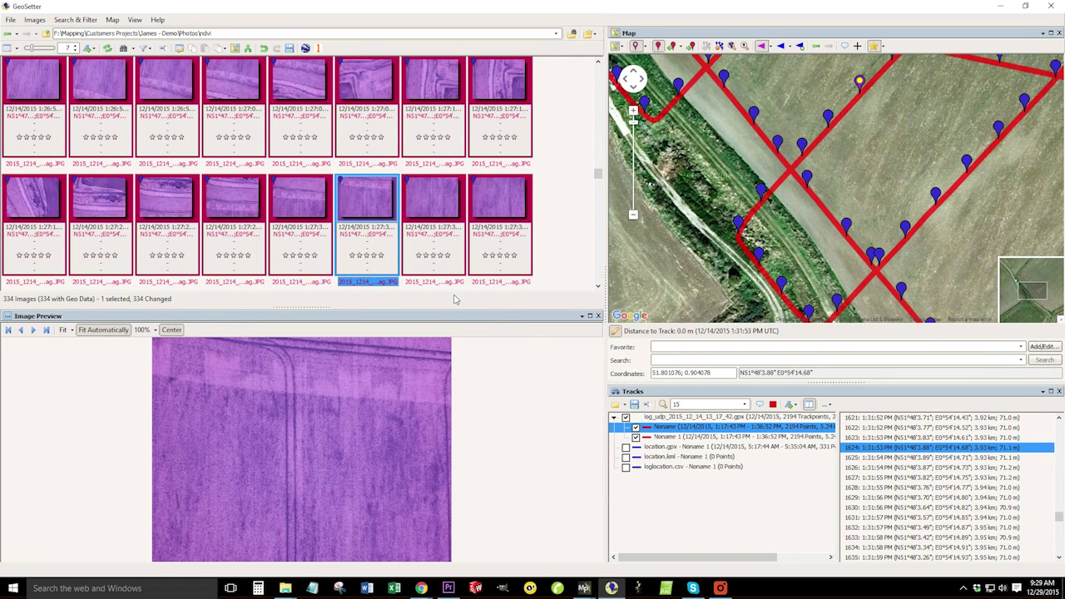
Step: Step back and forth through neighbouring photos, confirming each marker follows the GPX track
{"action": "key", "text": "Left"}
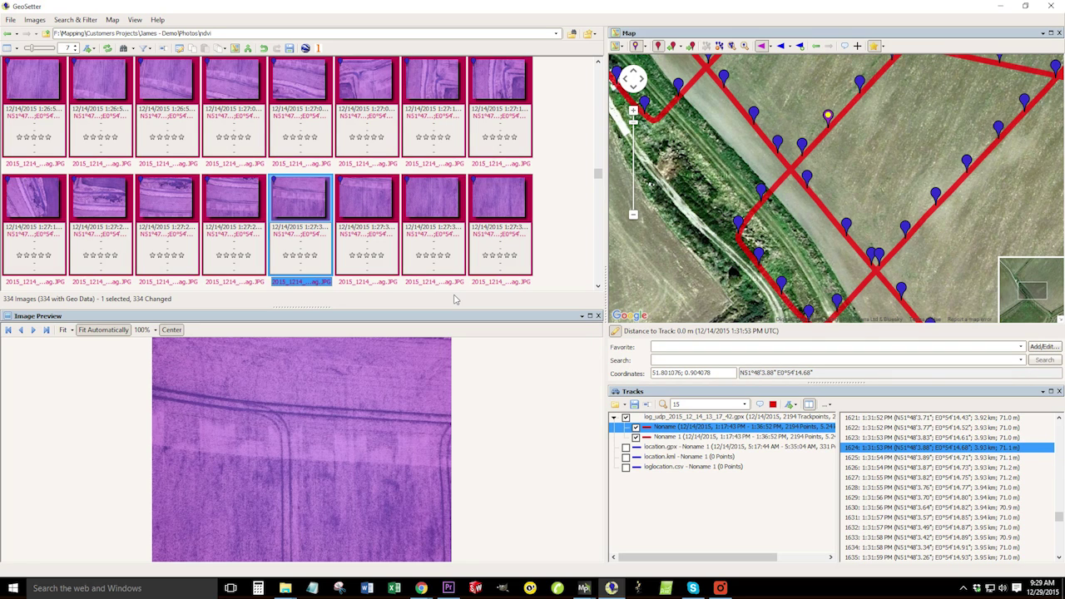
{"action": "key", "text": "Left"}
{"action": "key", "text": "Right"}
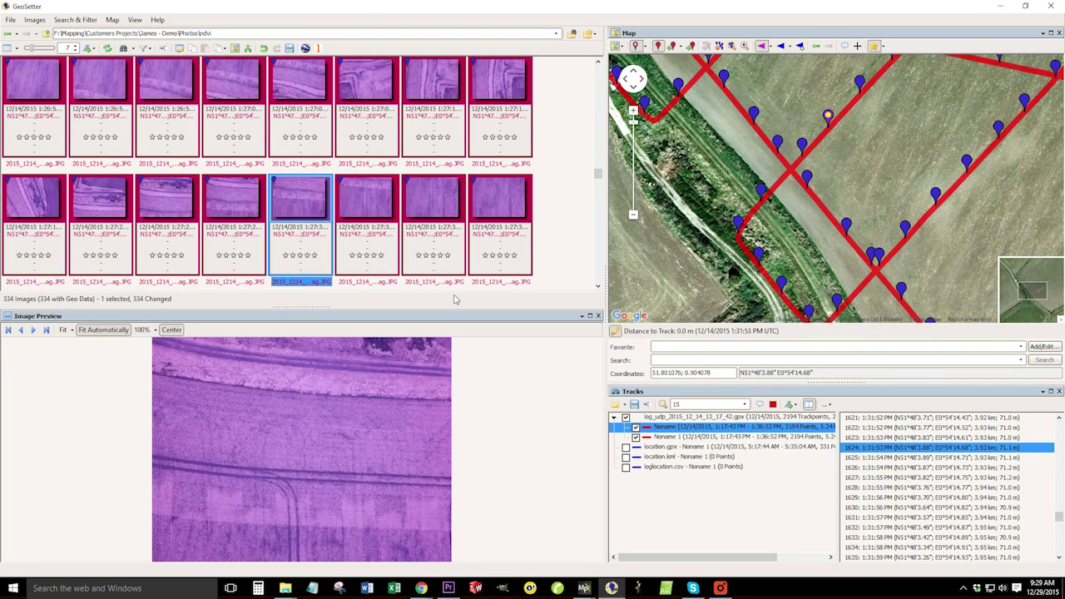
{"action": "key", "text": "Right"}
{"action": "key", "text": "Left"}
{"action": "key", "text": "Left"}
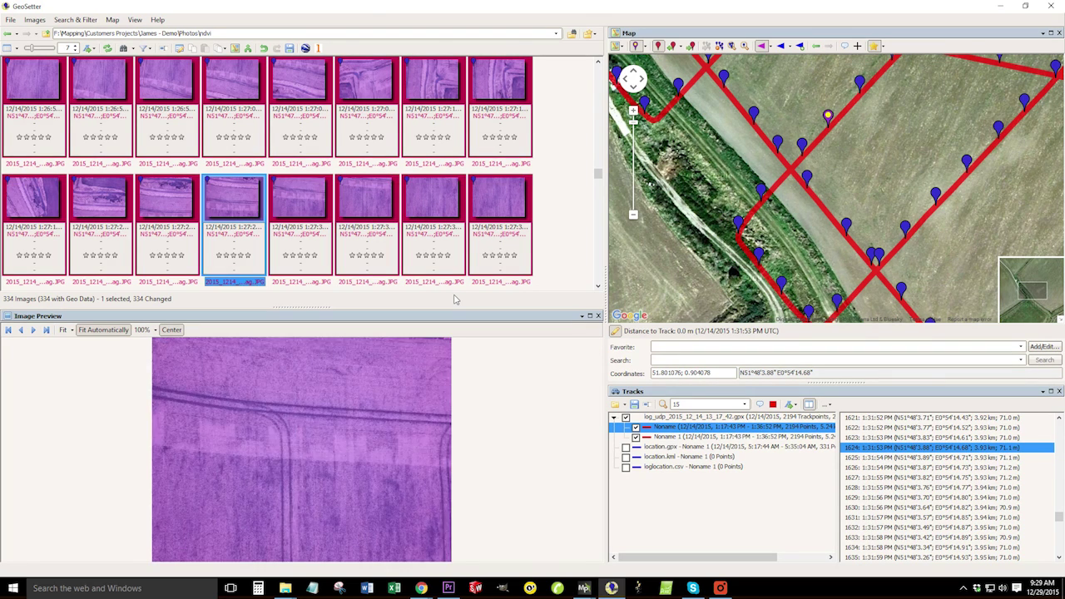
{"action": "key", "text": "Left"}
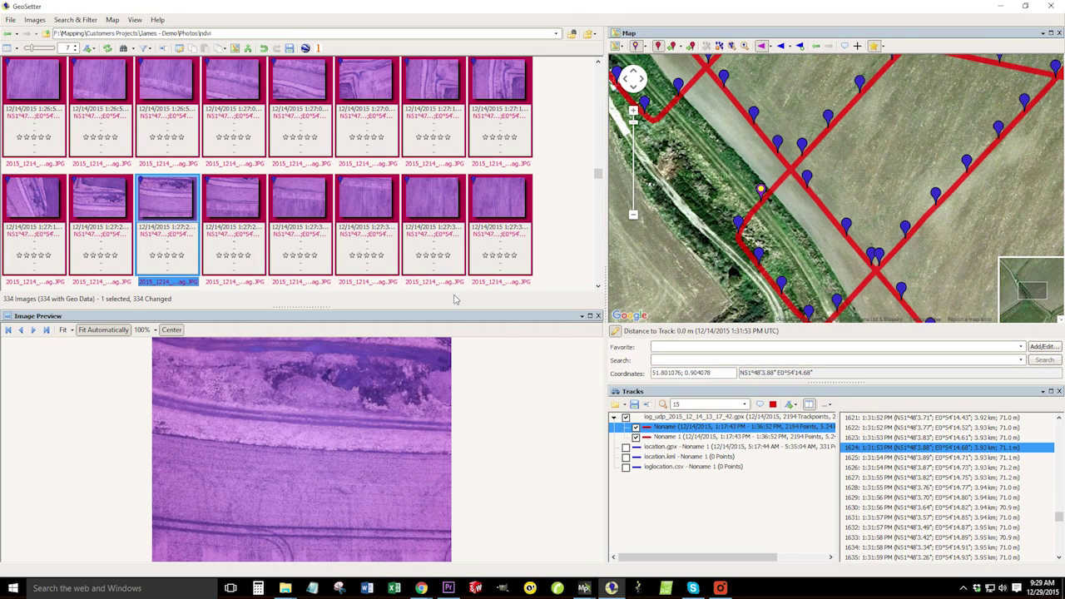
{"action": "key", "text": "Left"}
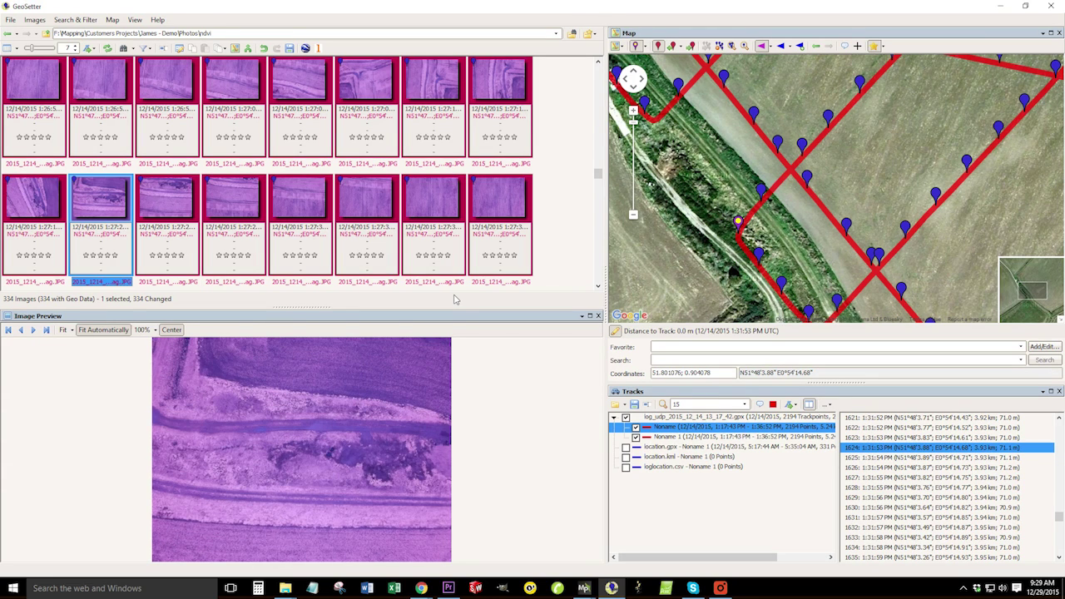
{"action": "key", "text": "Right"}
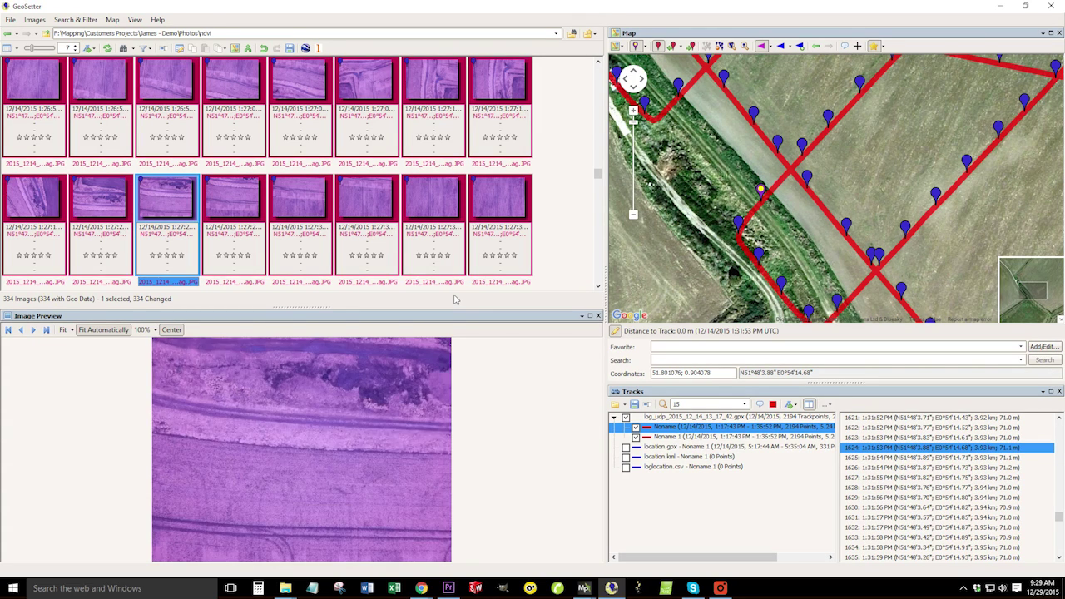
{"action": "key", "text": "Left"}
{"action": "key", "text": "Left"}
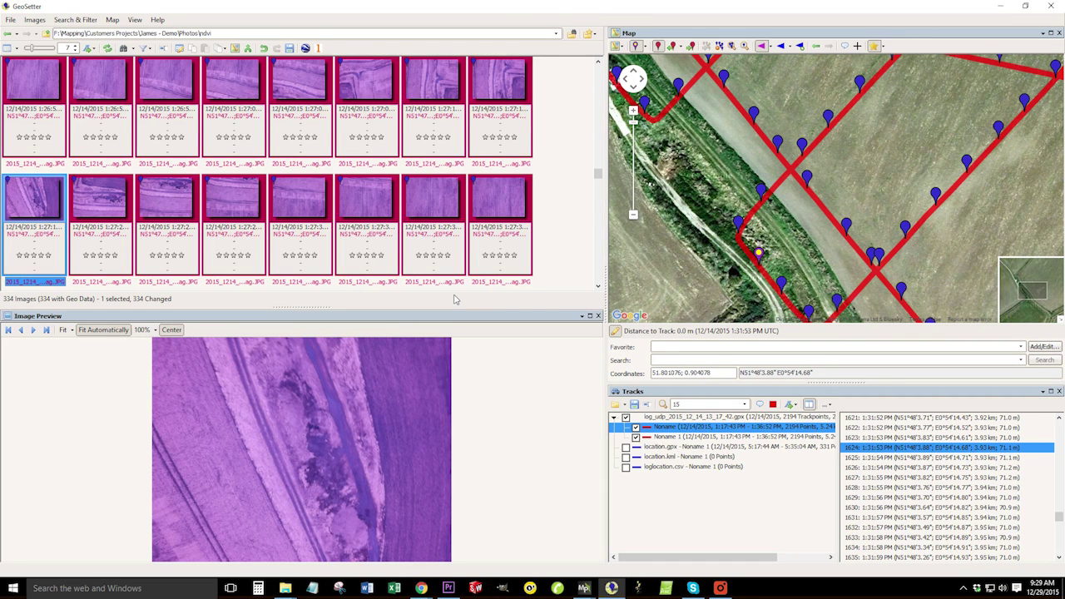
{"action": "key", "text": "Left"}
{"action": "key", "text": "Left"}
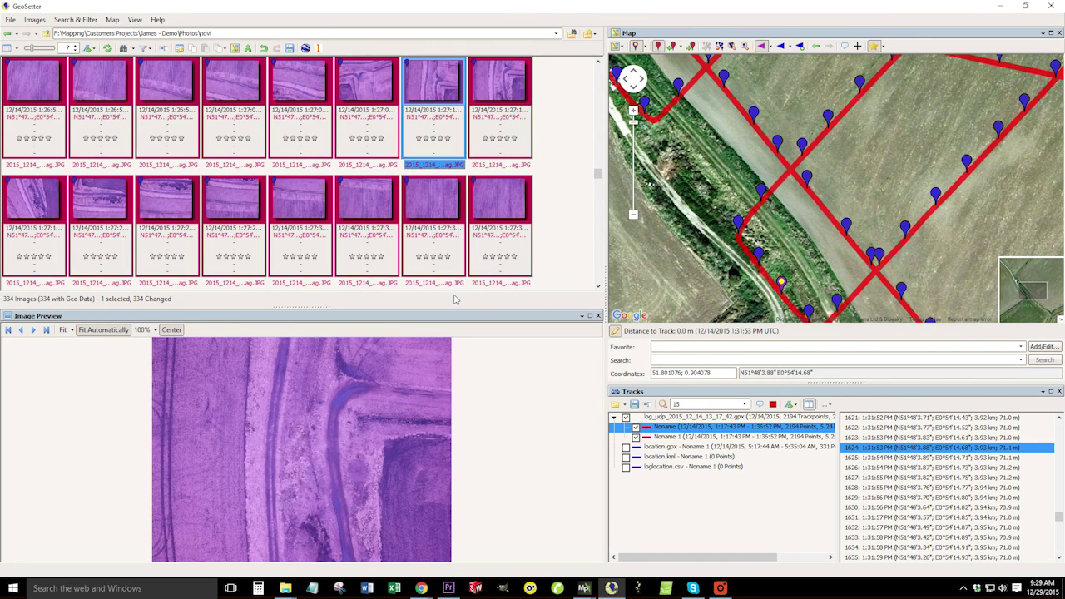
{"action": "key", "text": "Left"}
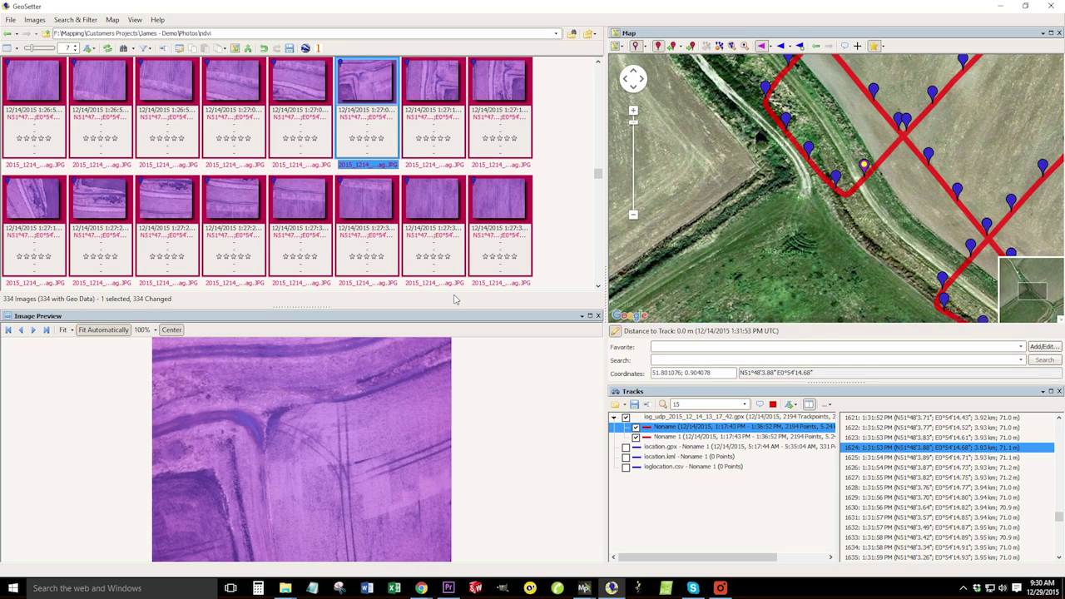
{"action": "key", "text": "Left"}
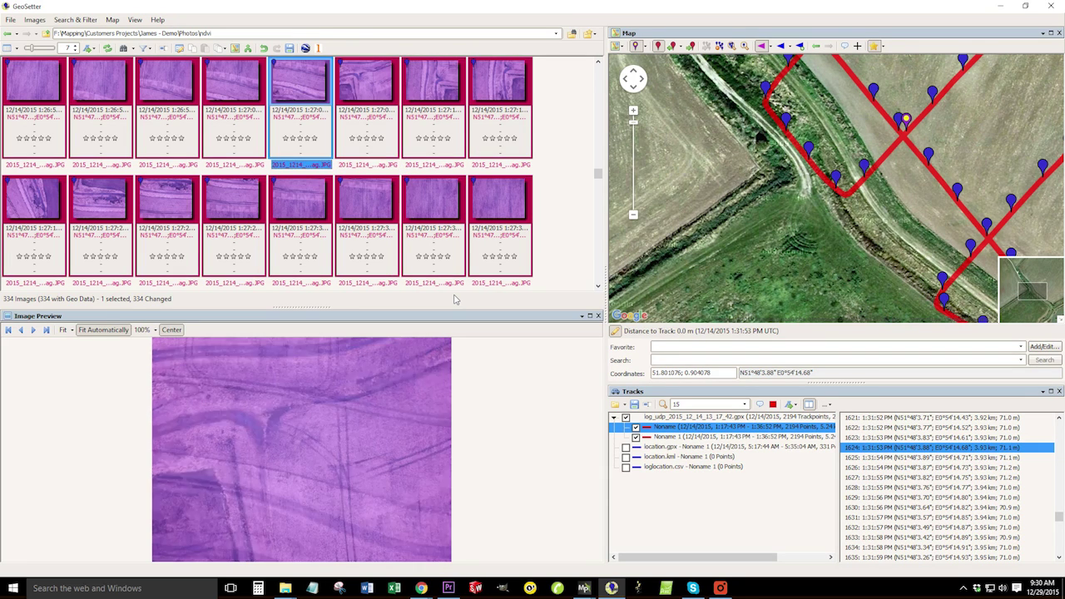
{"action": "key", "text": "Left"}
{"action": "key", "text": "Left"}
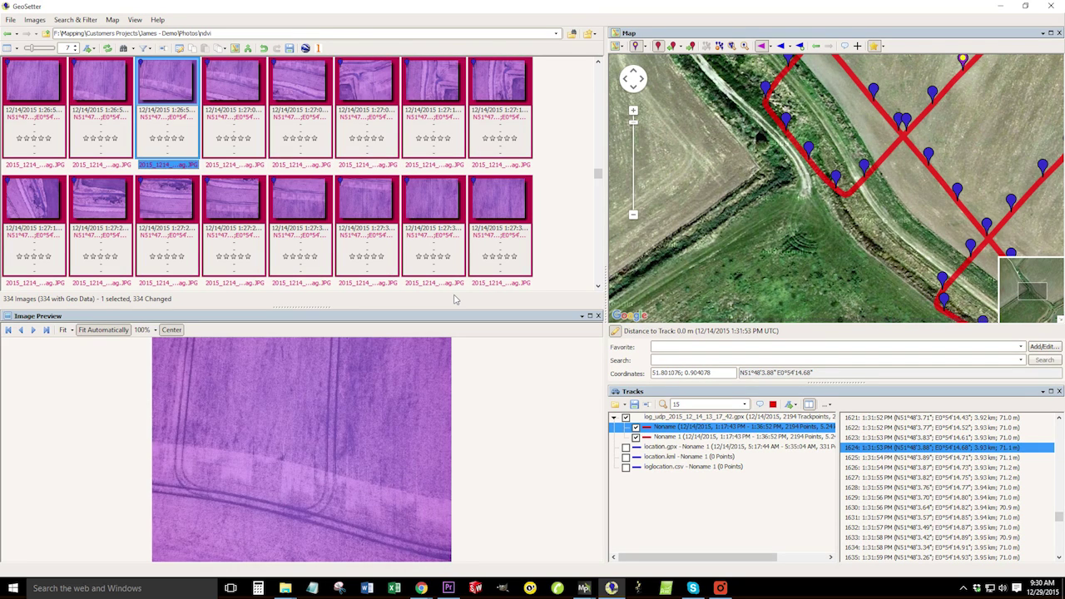
{"action": "key", "text": "Left"}
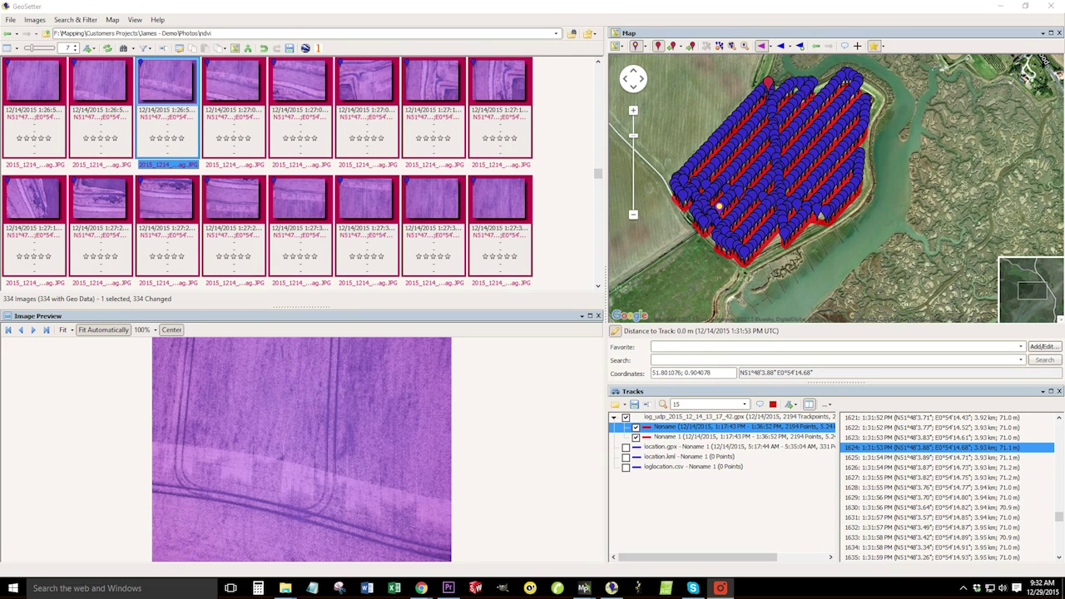
Step: Bring the ndvi folder window in File Explorer to the middle of the screen
{"action": "left_click", "coordinate": [286, 588]}
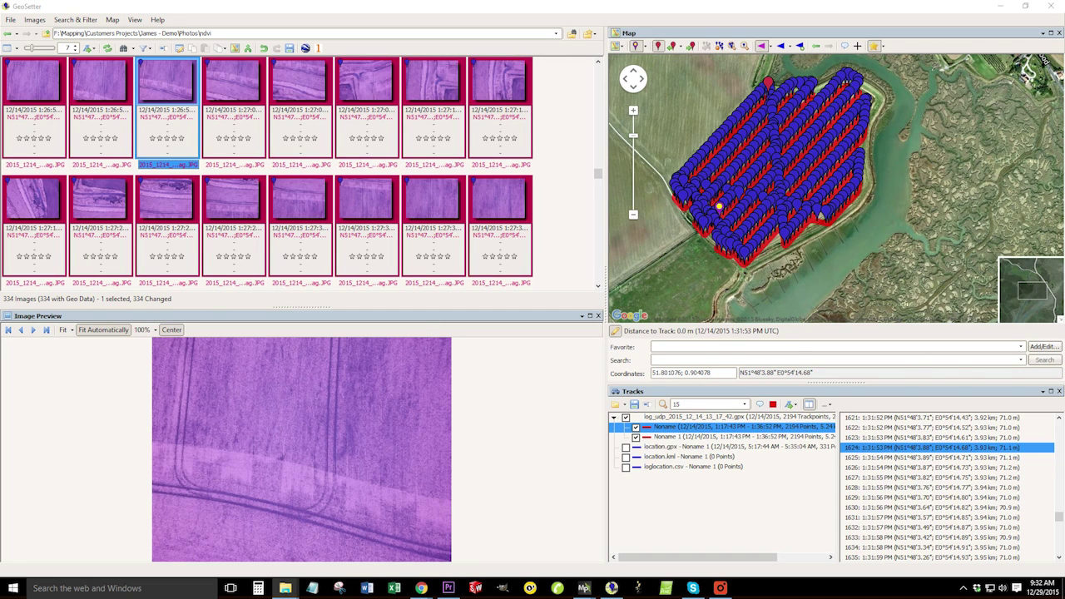
{"action": "left_click_drag", "start_coordinate": [1007, 77], "coordinate": [433, 56]}
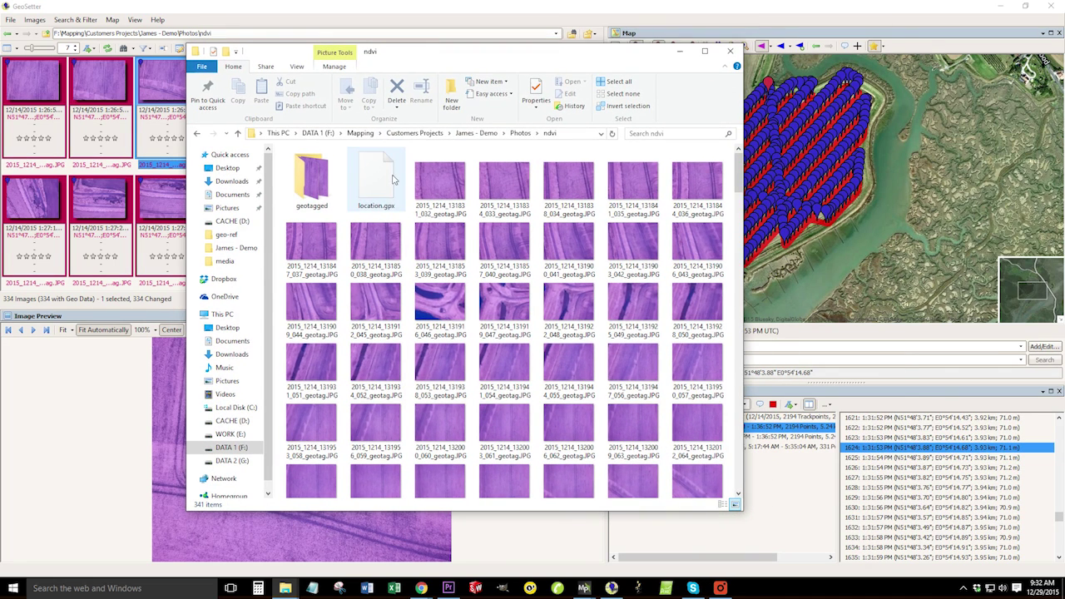
{"action": "left_click", "coordinate": [312, 202]}
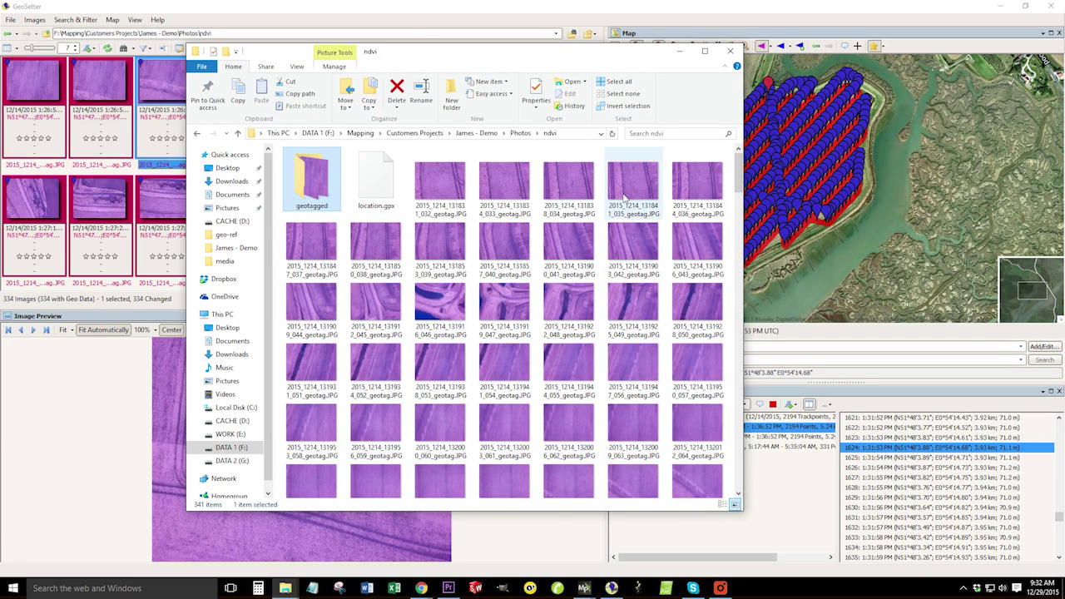
Step: Select all 334 ndvi photos from first to last, and create a new folder
{"action": "left_click", "coordinate": [460, 184]}
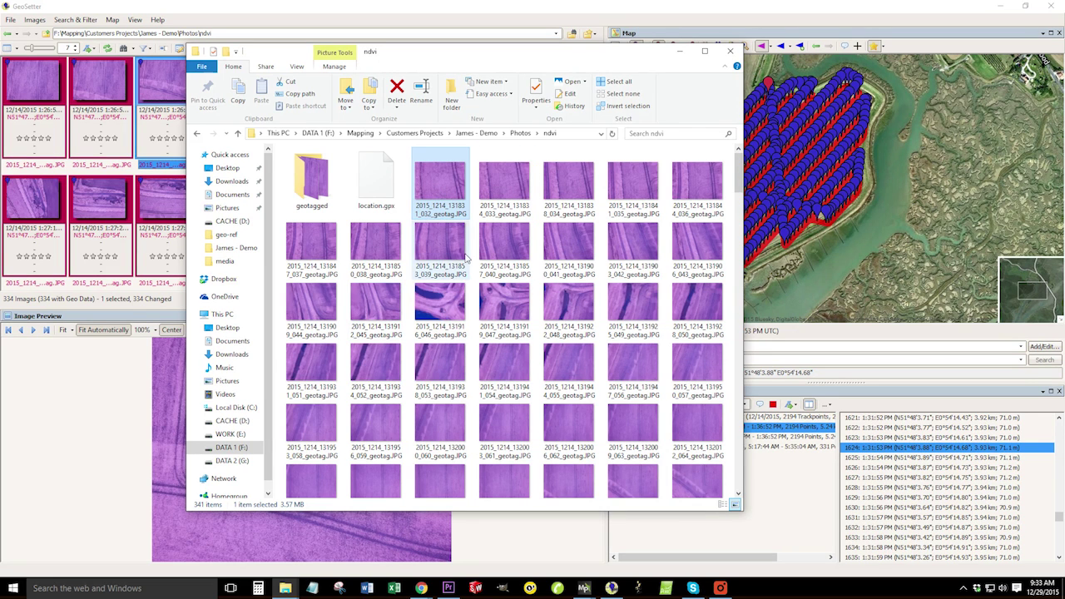
{"action": "scroll", "coordinate": [569, 293], "scroll_direction": "down", "scroll_amount": 5}
{"action": "scroll", "coordinate": [568, 293], "scroll_direction": "down", "scroll_amount": 10}
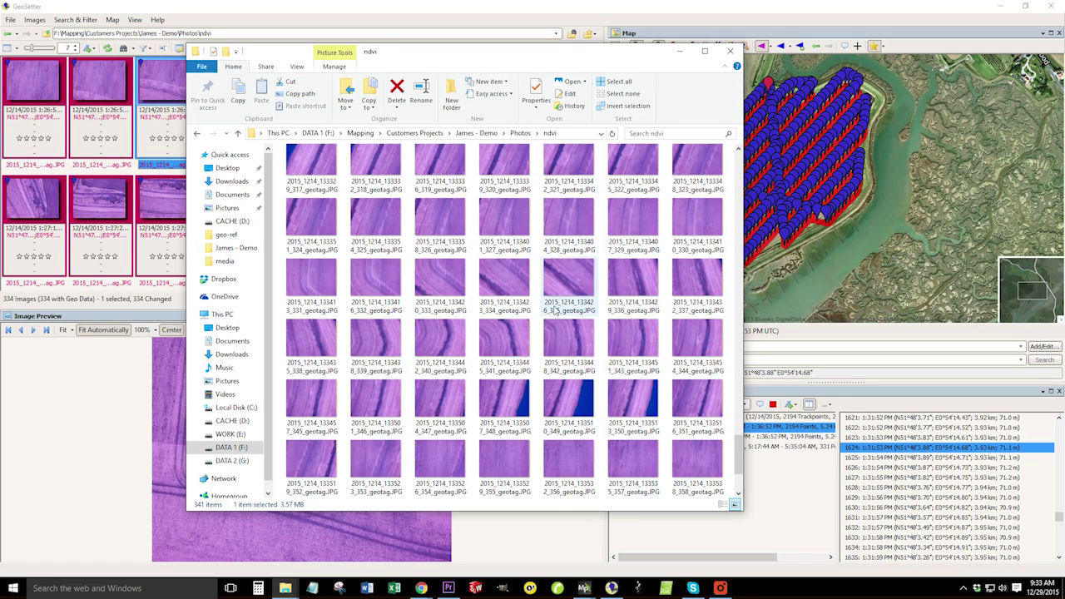
{"action": "scroll", "coordinate": [555, 310], "scroll_direction": "up", "scroll_amount": 15}
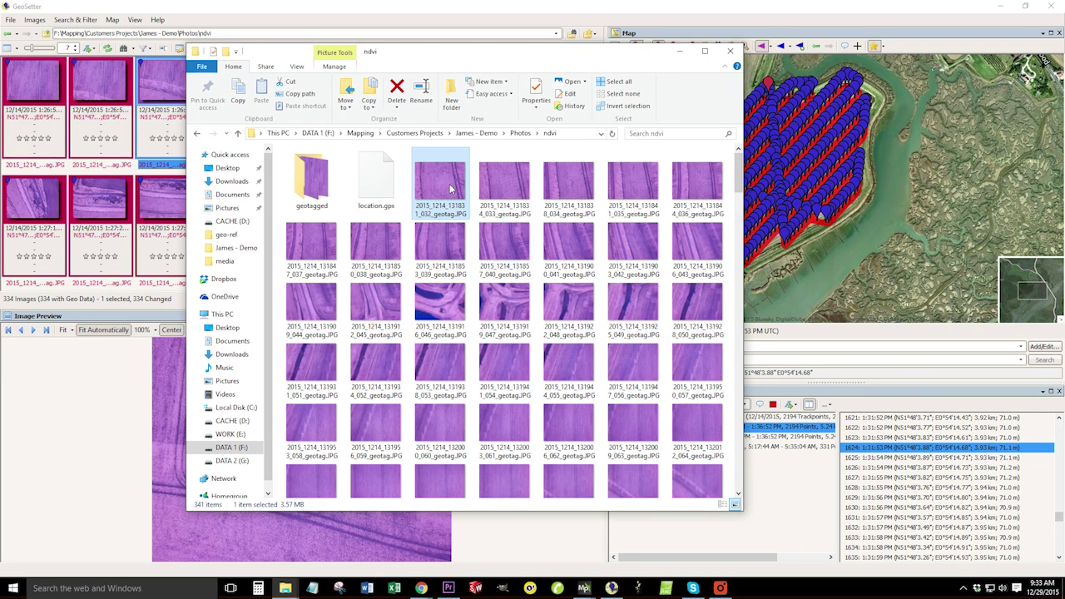
{"action": "scroll", "coordinate": [541, 274], "scroll_direction": "down", "scroll_amount": 15}
{"action": "left_click", "coordinate": [703, 399], "text": "shift"}
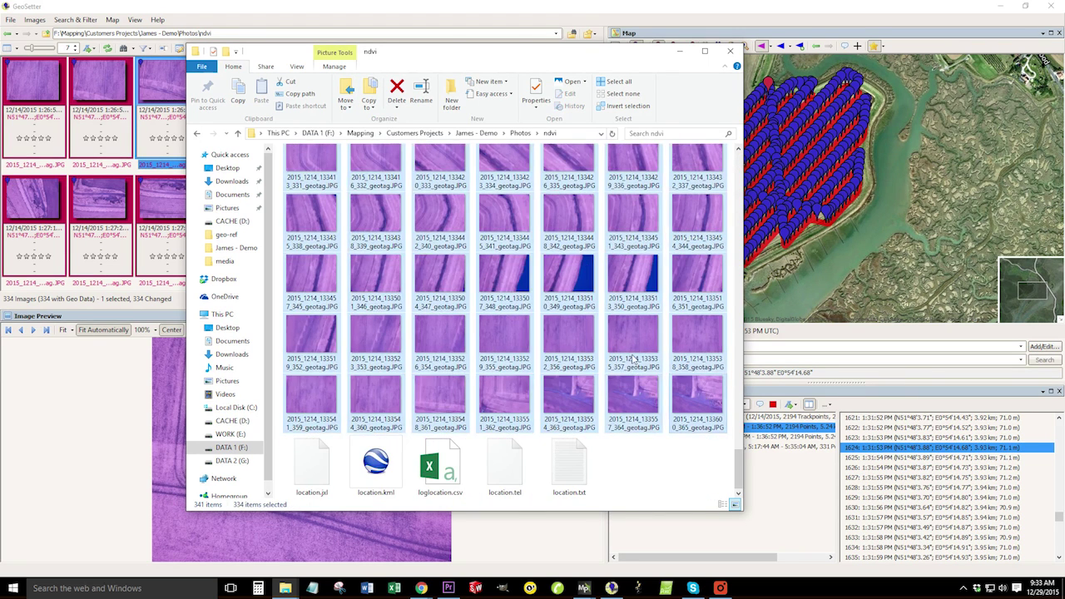
{"action": "scroll", "coordinate": [634, 360], "scroll_direction": "up", "scroll_amount": 15}
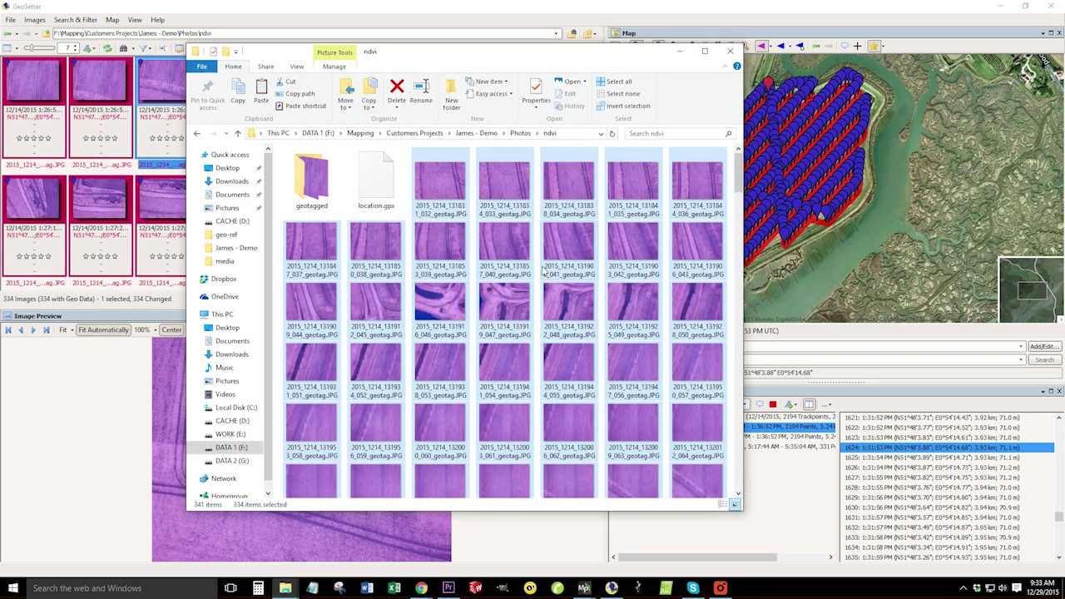
{"action": "left_click", "coordinate": [227, 53]}
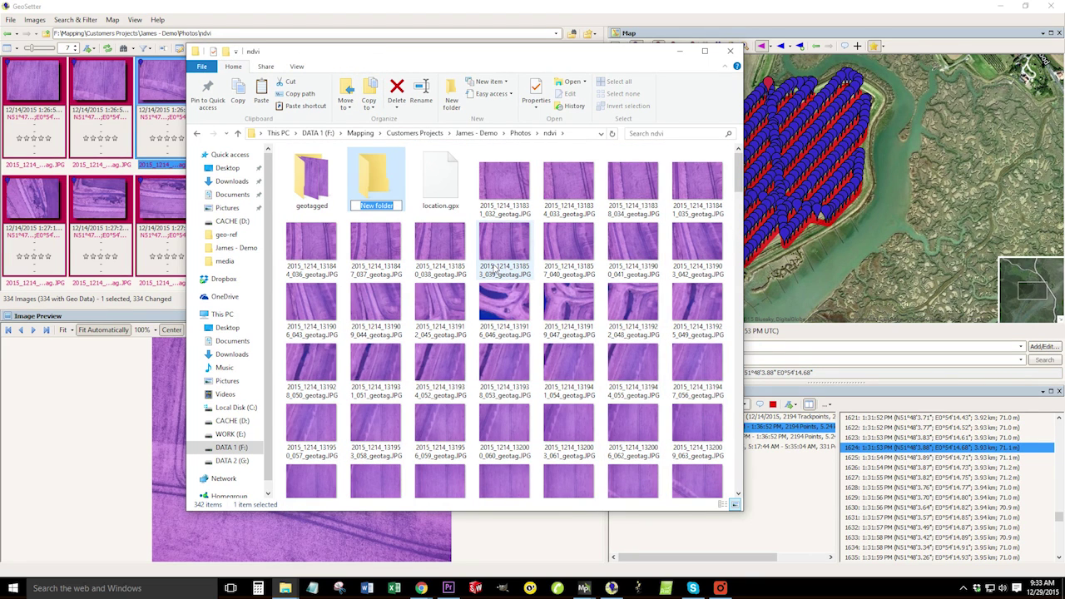
Step: Name the new folder 'non geotagged' and paste the 334 photos into it, shown as large icons
{"action": "type", "text": "non geotagged"}
{"action": "key", "text": "Return"}
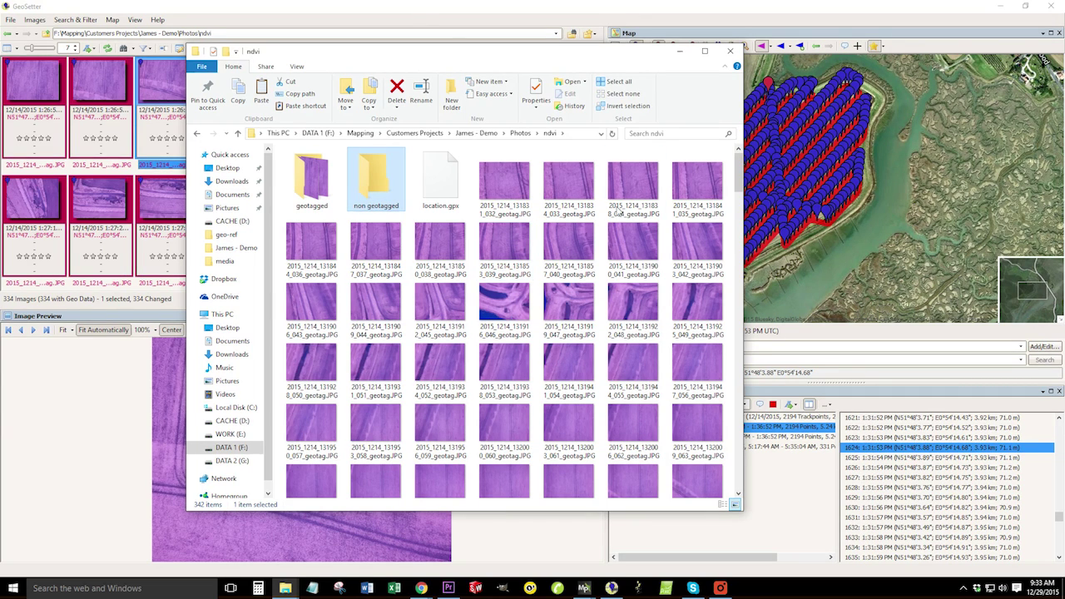
{"action": "double_click", "coordinate": [366, 180]}
{"action": "key", "text": "ctrl+v"}
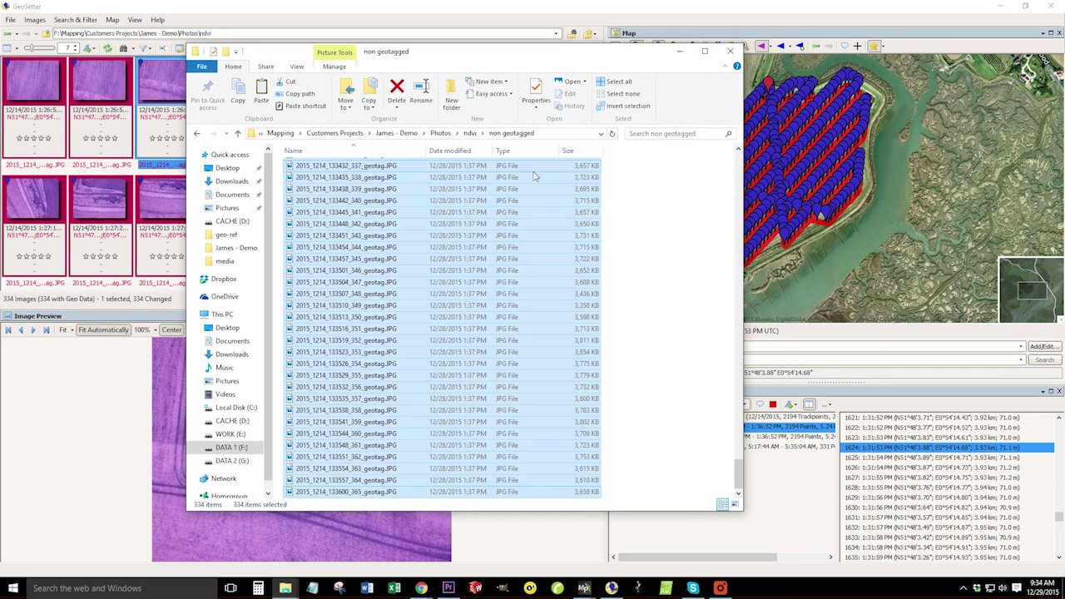
{"action": "left_click", "coordinate": [297, 67]}
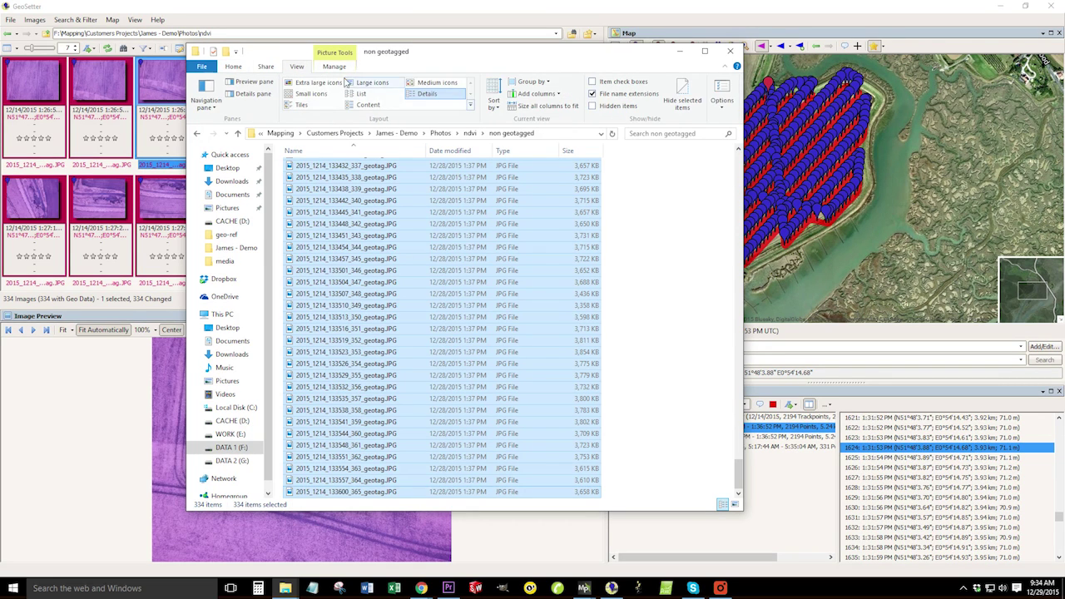
{"action": "left_click", "coordinate": [372, 83]}
Step: Back in ndvi, rename the geotagged folder to 'MP_geotagged'
{"action": "key", "text": "alt+Up"}
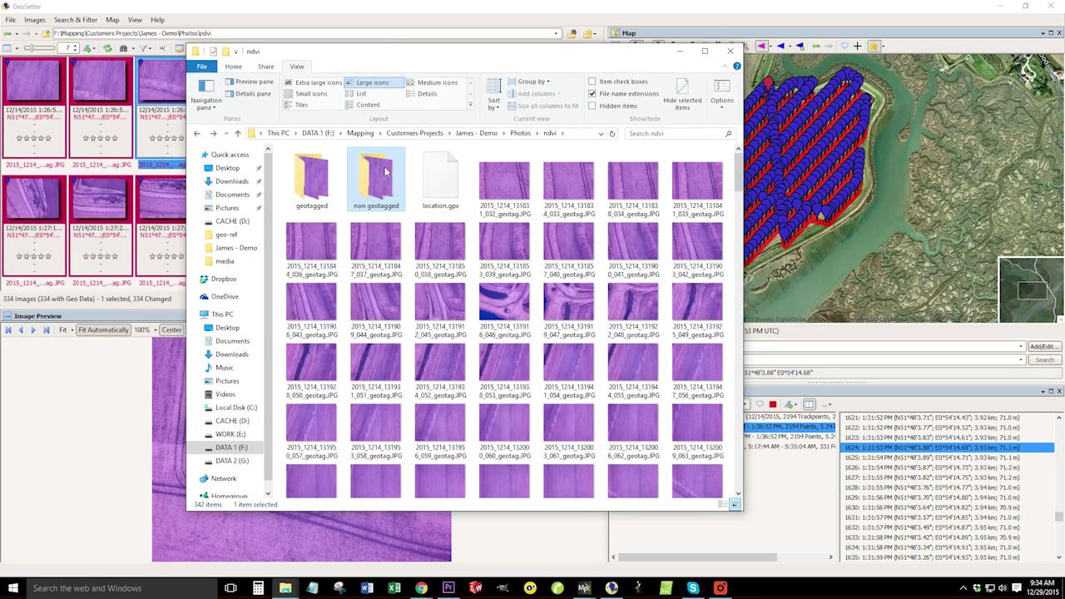
{"action": "left_click", "coordinate": [504, 183]}
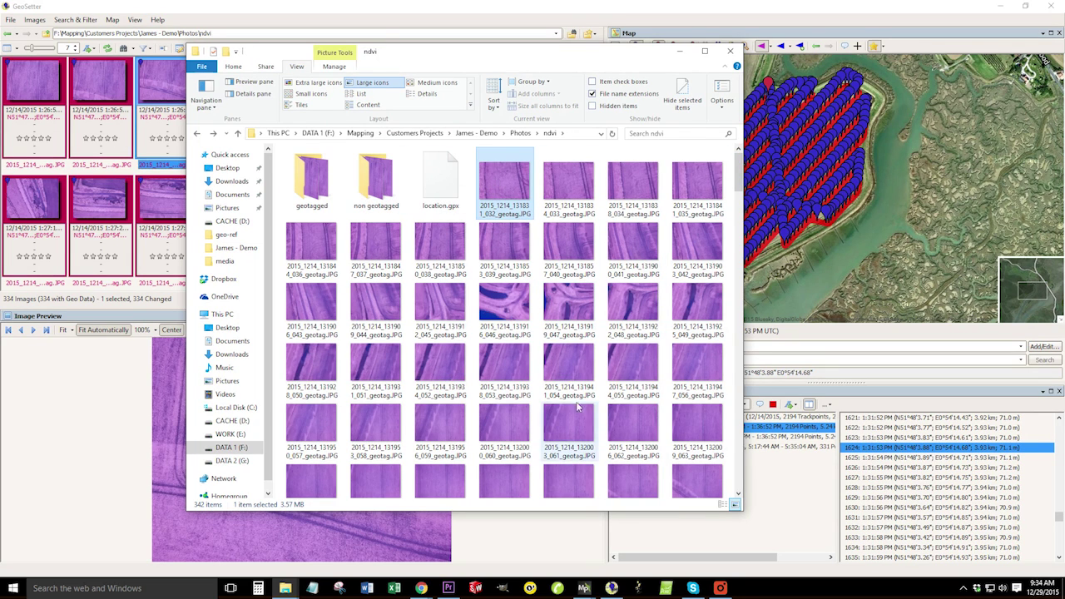
{"action": "scroll", "coordinate": [492, 302], "scroll_direction": "down", "scroll_amount": 10}
{"action": "scroll", "coordinate": [493, 295], "scroll_direction": "down", "scroll_amount": 10}
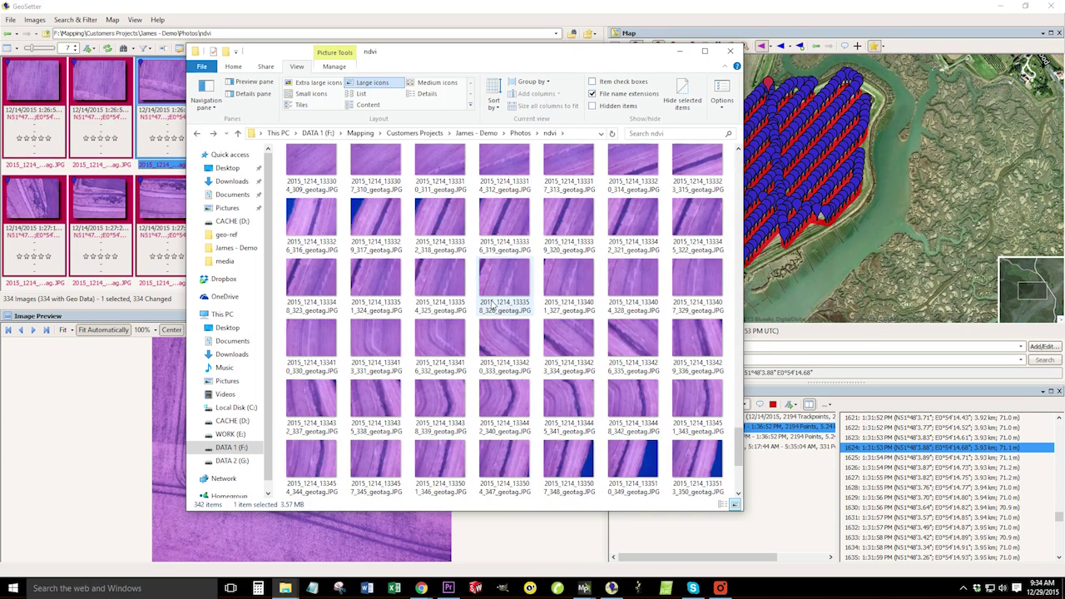
{"action": "scroll", "coordinate": [491, 301], "scroll_direction": "up", "scroll_amount": 20}
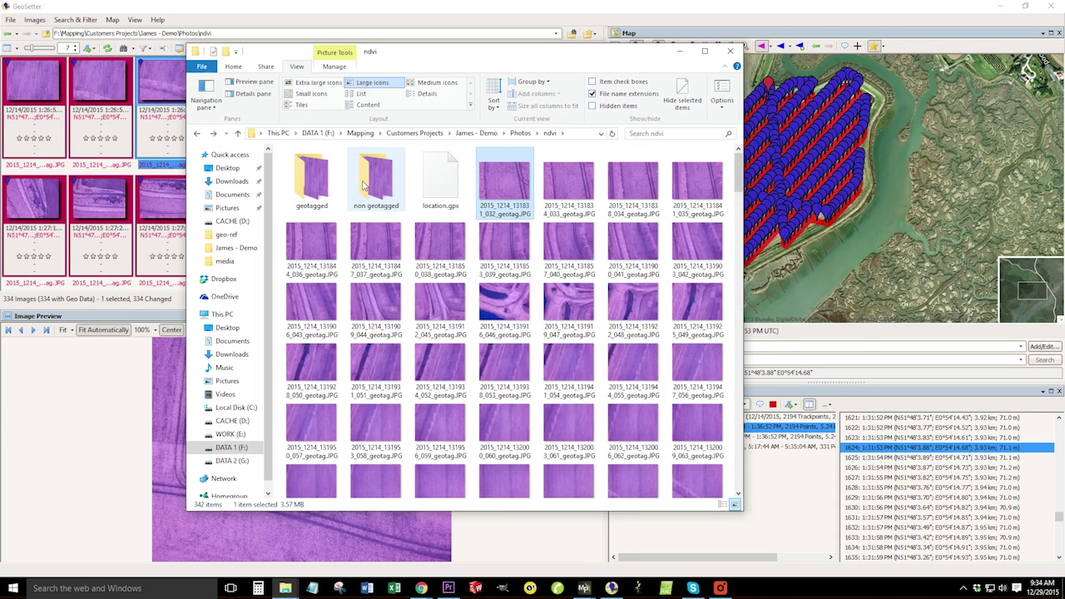
{"action": "left_click", "coordinate": [313, 205]}
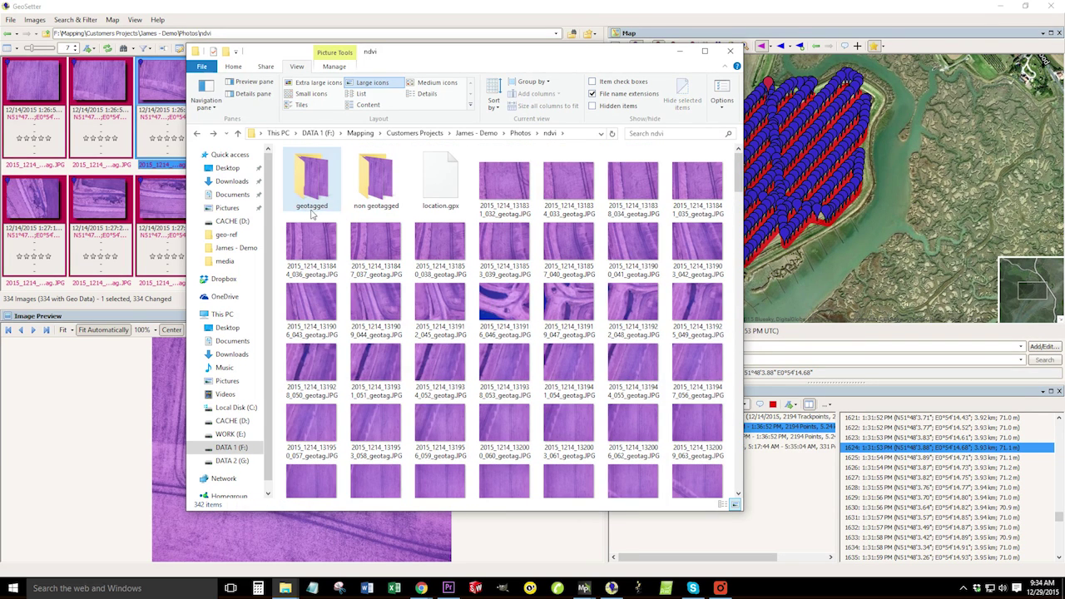
{"action": "left_click", "coordinate": [316, 206]}
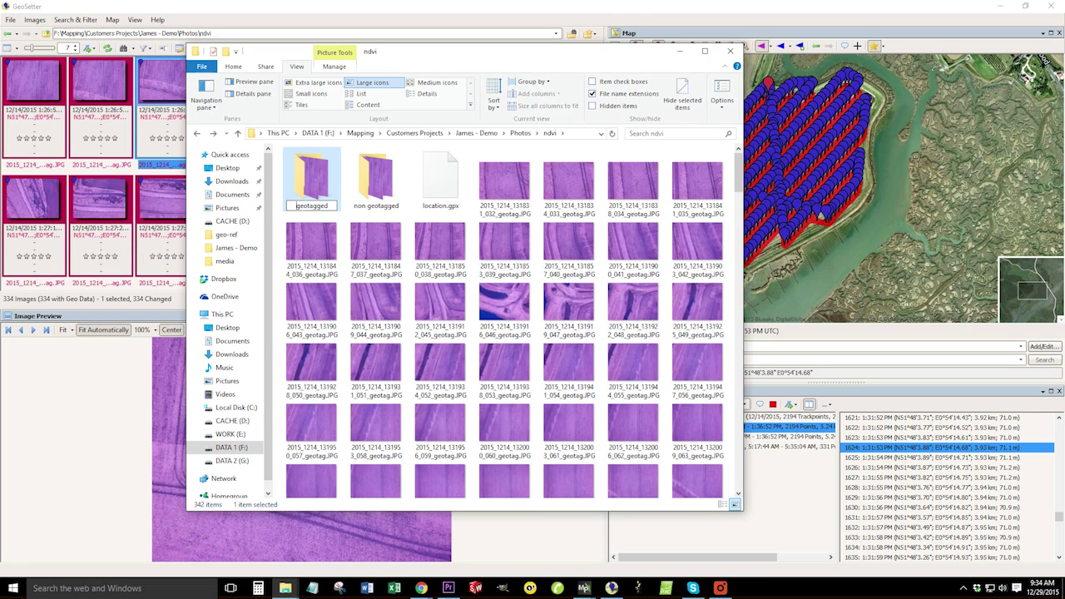
{"action": "key", "text": "Home"}
{"action": "type", "text": "MP_"}
{"action": "key", "text": "Return"}
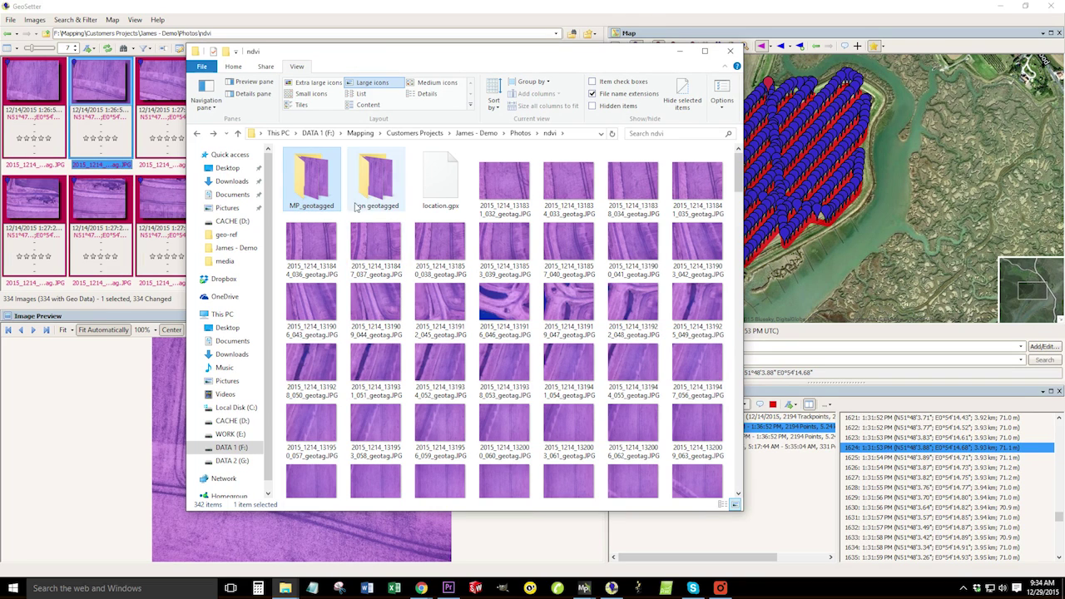
Step: Save all geotag changes into the 334 ndvi image files and dismiss the Report for Saved Images
{"action": "left_click", "coordinate": [680, 51]}
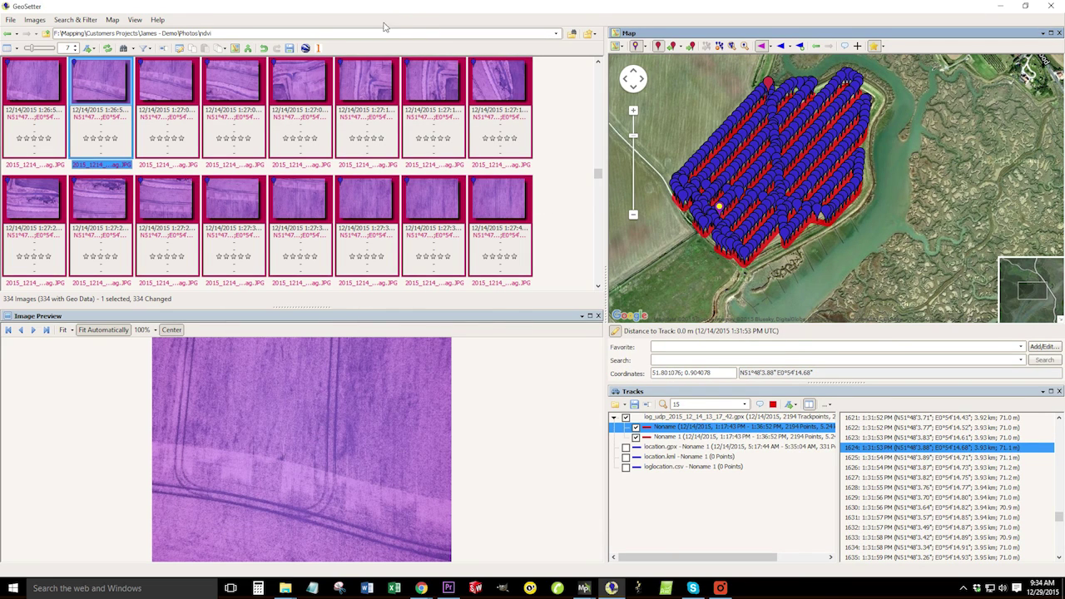
{"action": "left_click", "coordinate": [289, 48]}
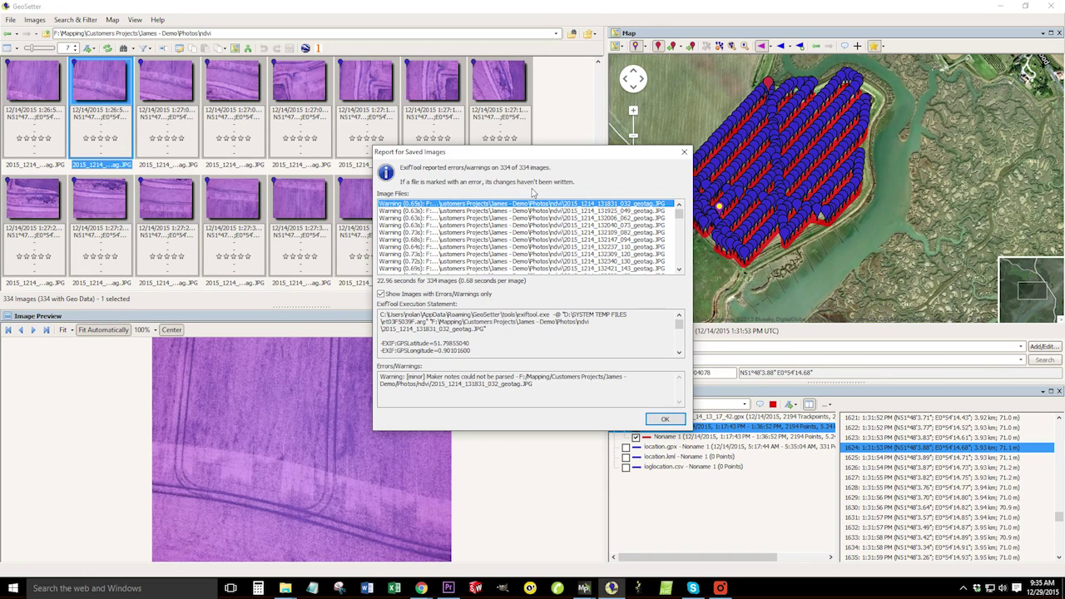
{"action": "left_click", "coordinate": [664, 422]}
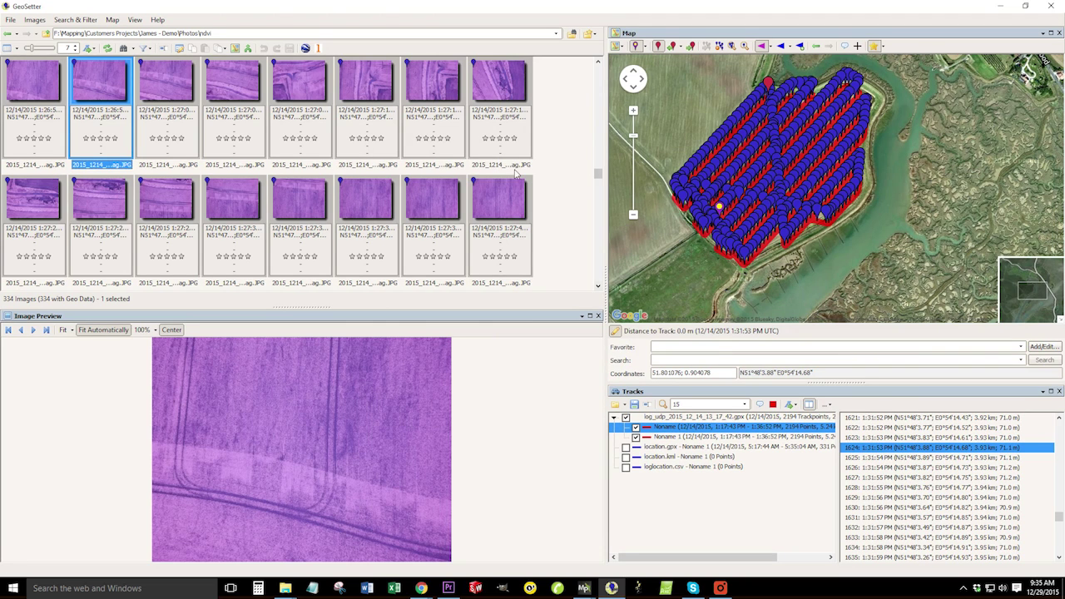
{"action": "left_click", "coordinate": [588, 34]}
Step: Check the GPS details in the properties of 2015_1214_131853_039_geotag.JPG
{"action": "left_click_drag", "start_coordinate": [523, 48], "coordinate": [455, 50]}
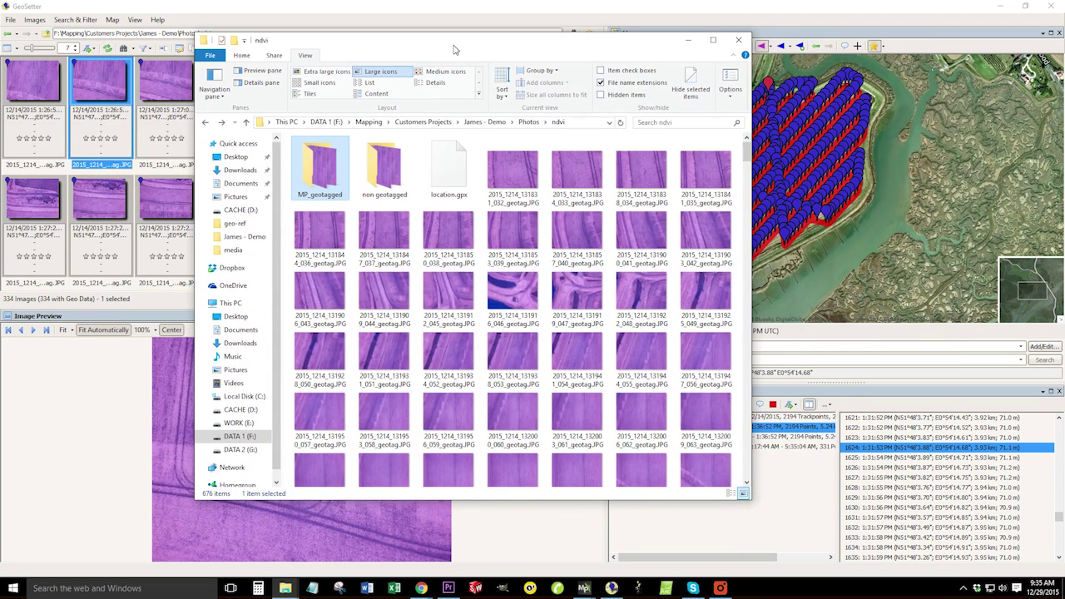
{"action": "left_click", "coordinate": [512, 226]}
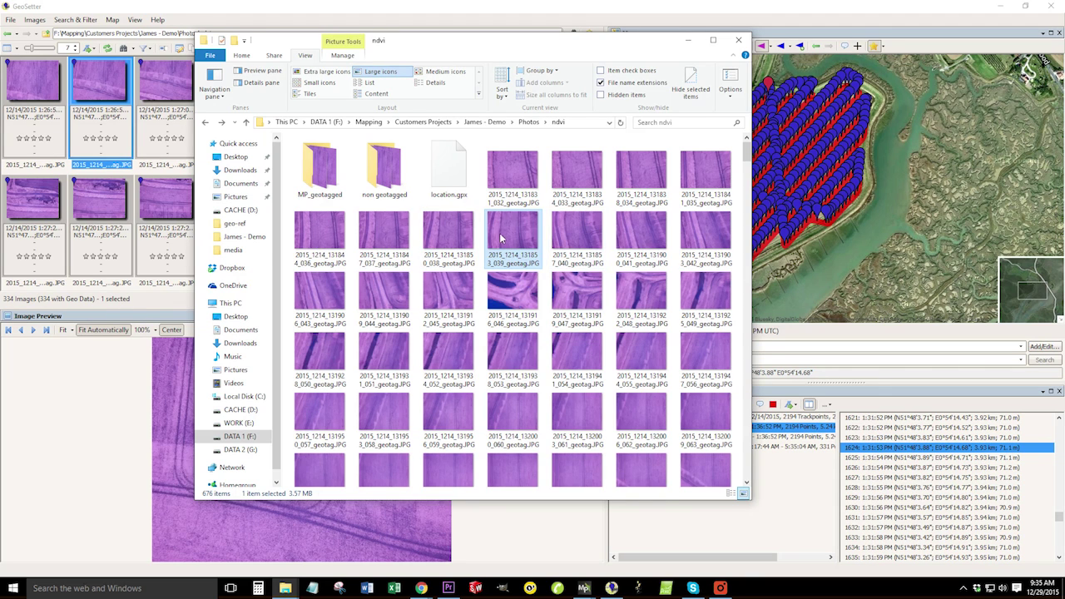
{"action": "right_click", "coordinate": [513, 232]}
{"action": "left_click", "coordinate": [546, 490]}
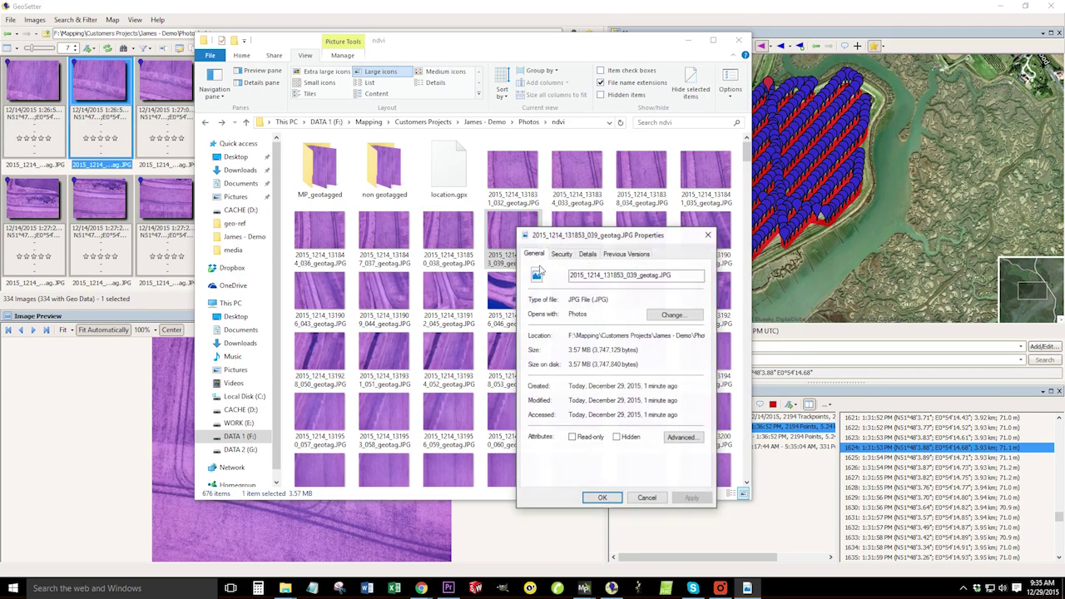
{"action": "left_click", "coordinate": [588, 254]}
{"action": "left_click_drag", "start_coordinate": [607, 242], "coordinate": [450, 122]}
{"action": "left_click_drag", "start_coordinate": [541, 171], "coordinate": [553, 301]}
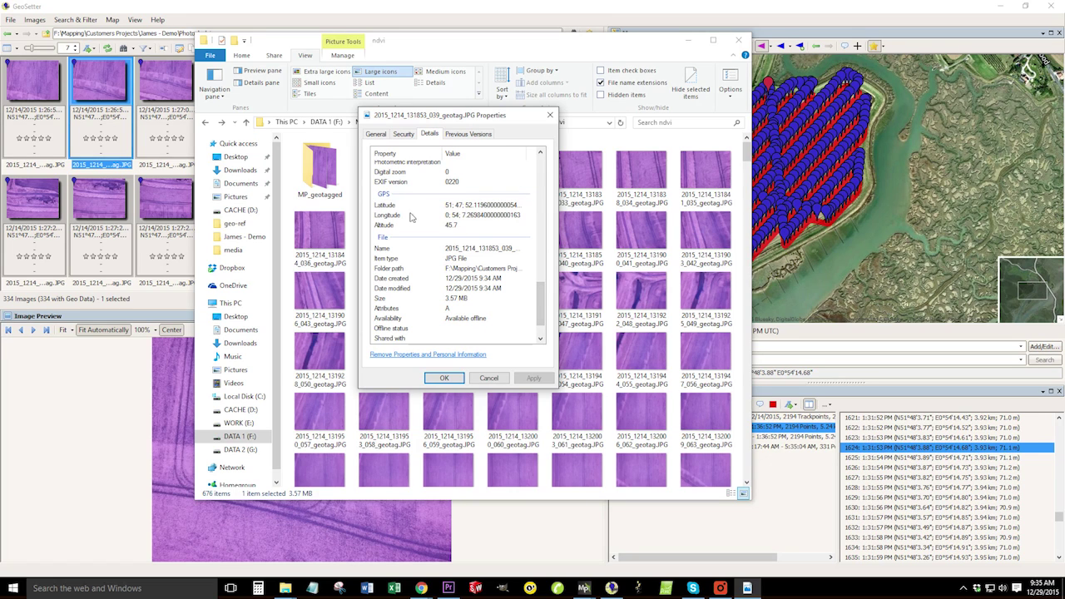
{"action": "left_click", "coordinate": [550, 115]}
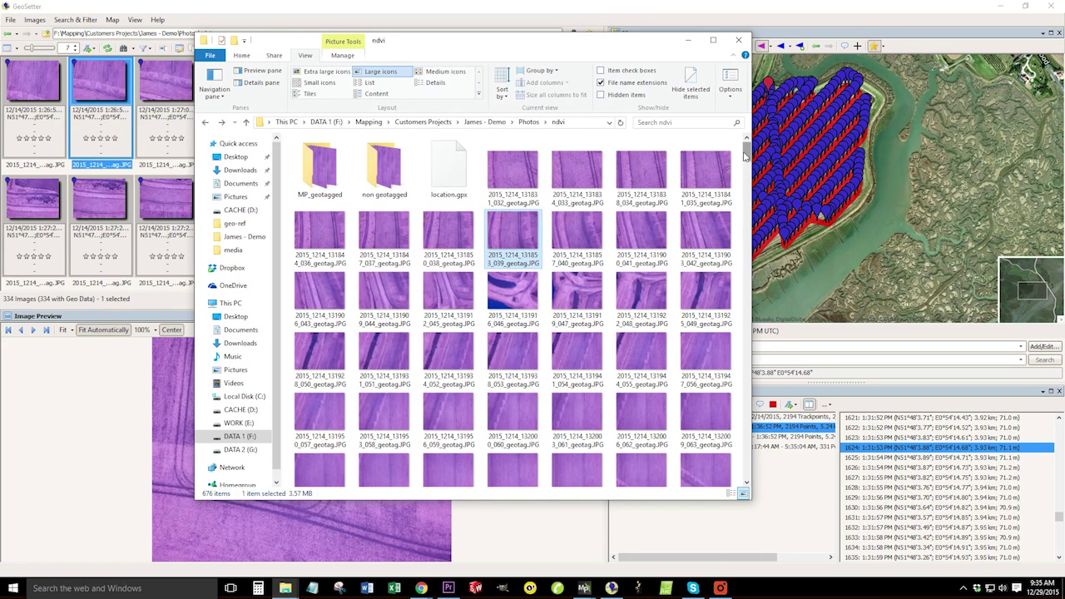
Step: Try opening a .JPG_original backup, cancel the app prompt, and open the non geotagged folder
{"action": "left_click_drag", "start_coordinate": [747, 156], "coordinate": [747, 314]}
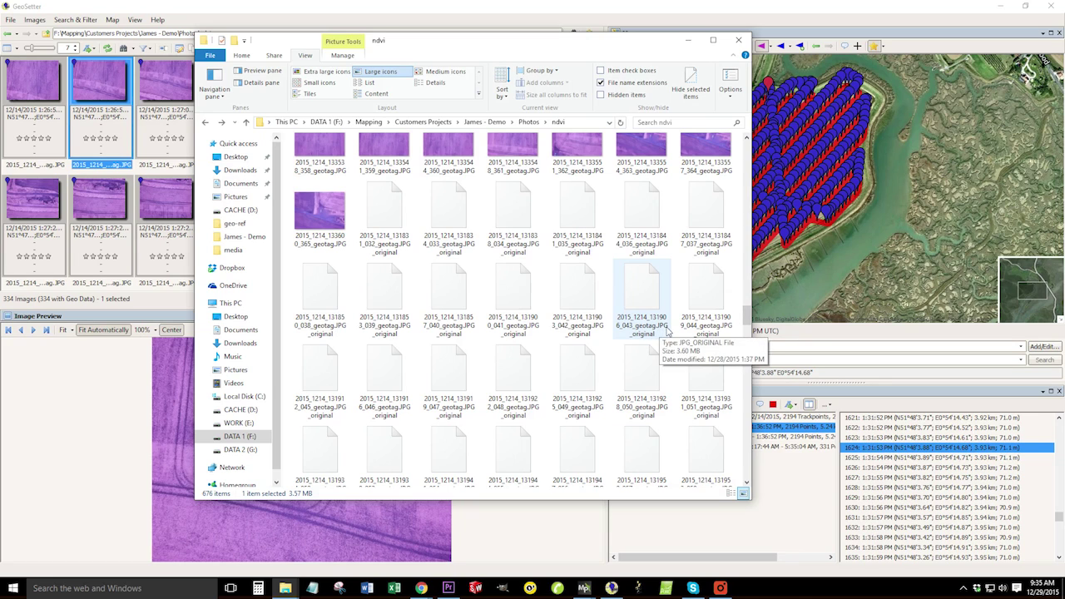
{"action": "left_click", "coordinate": [639, 301]}
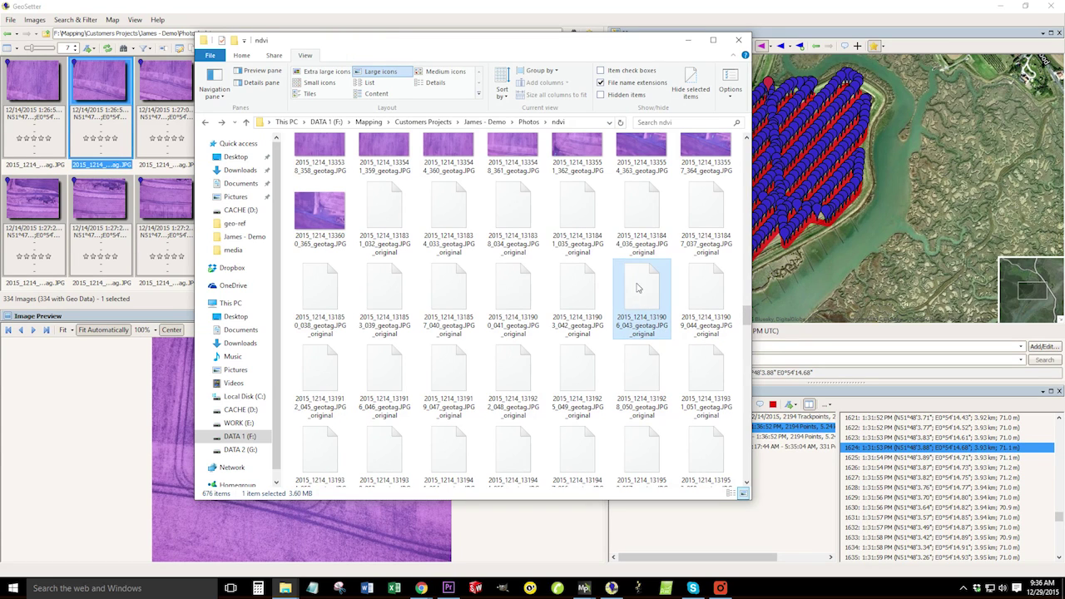
{"action": "double_click", "coordinate": [639, 289]}
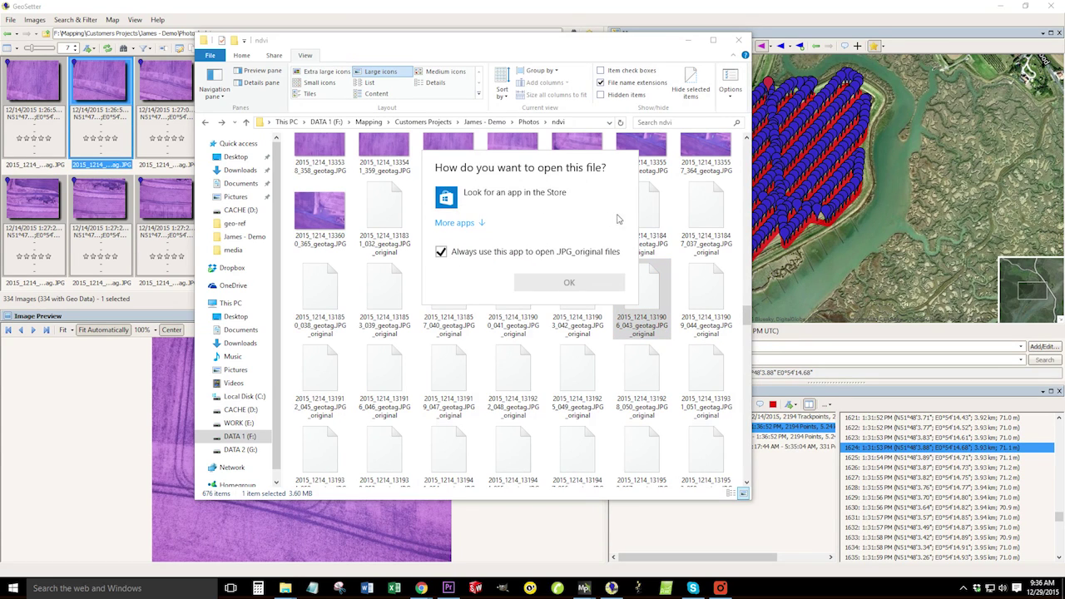
{"action": "left_click", "coordinate": [679, 260]}
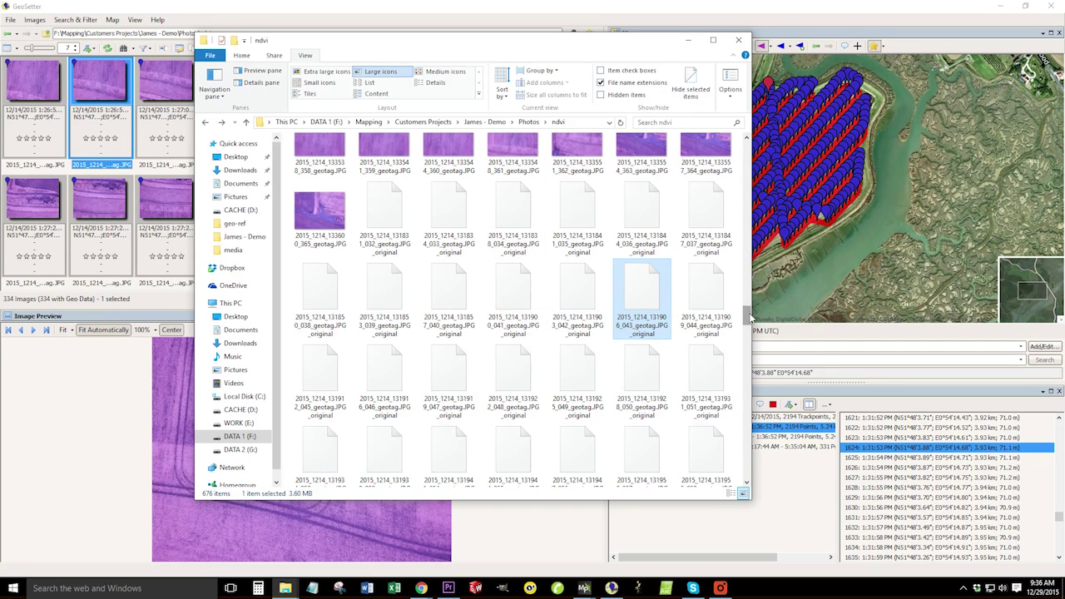
{"action": "left_click", "coordinate": [394, 177]}
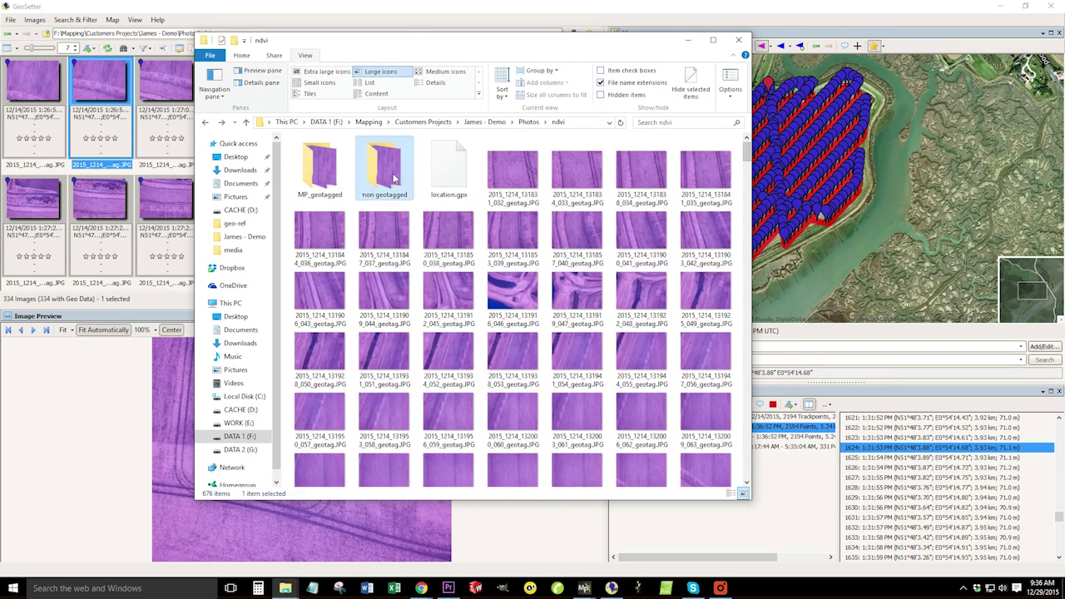
{"action": "double_click", "coordinate": [394, 177]}
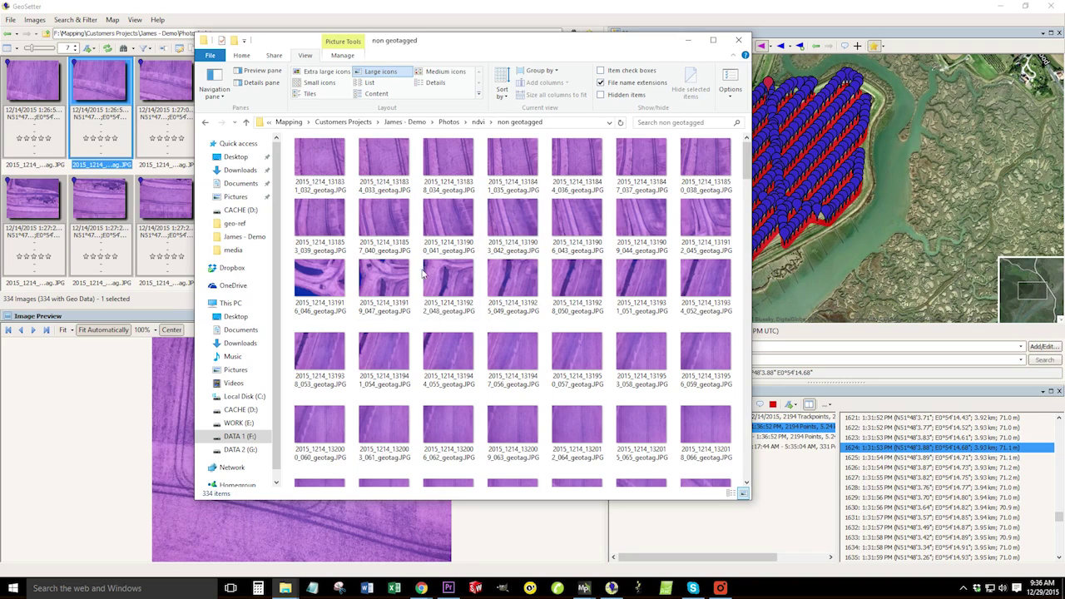
Step: Back in ndvi, show the files in Details view sorted by Type
{"action": "key", "text": "BackSpace"}
{"action": "left_click_drag", "start_coordinate": [746, 154], "coordinate": [748, 301]}
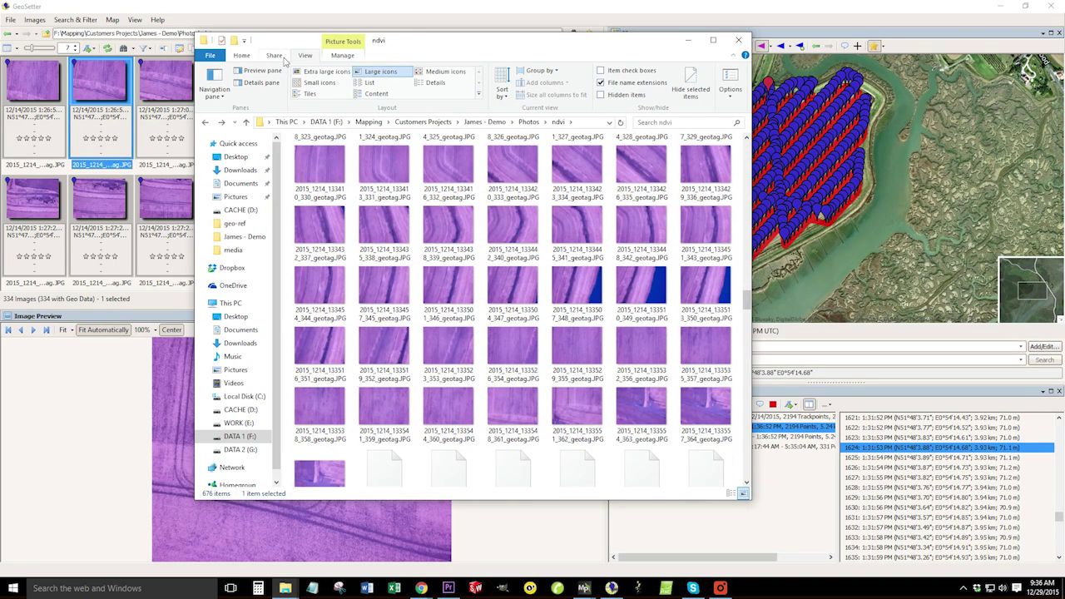
{"action": "left_click", "coordinate": [435, 83]}
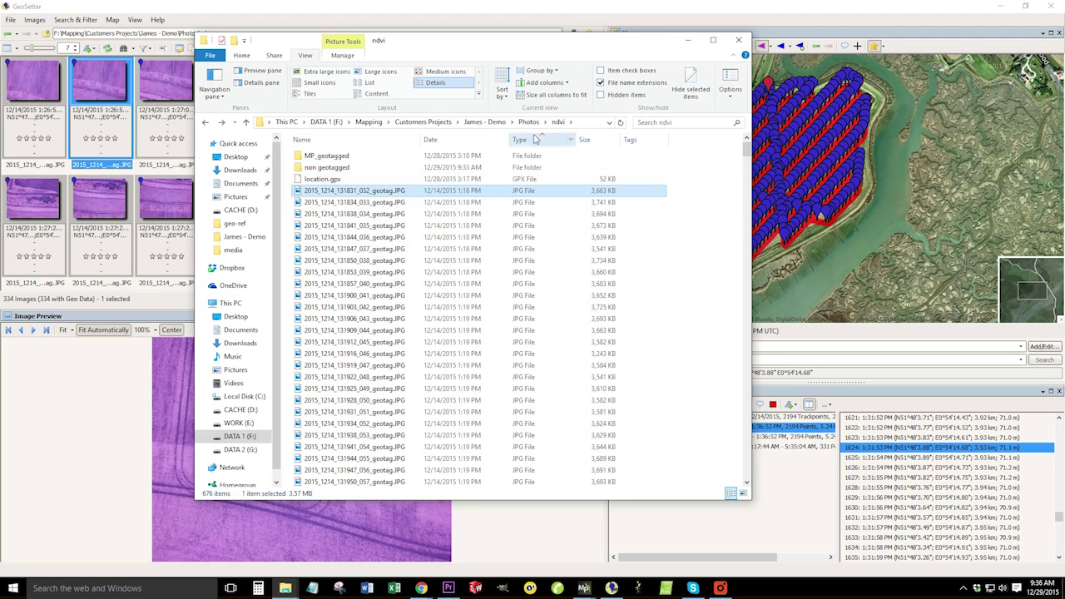
{"action": "left_click", "coordinate": [537, 139]}
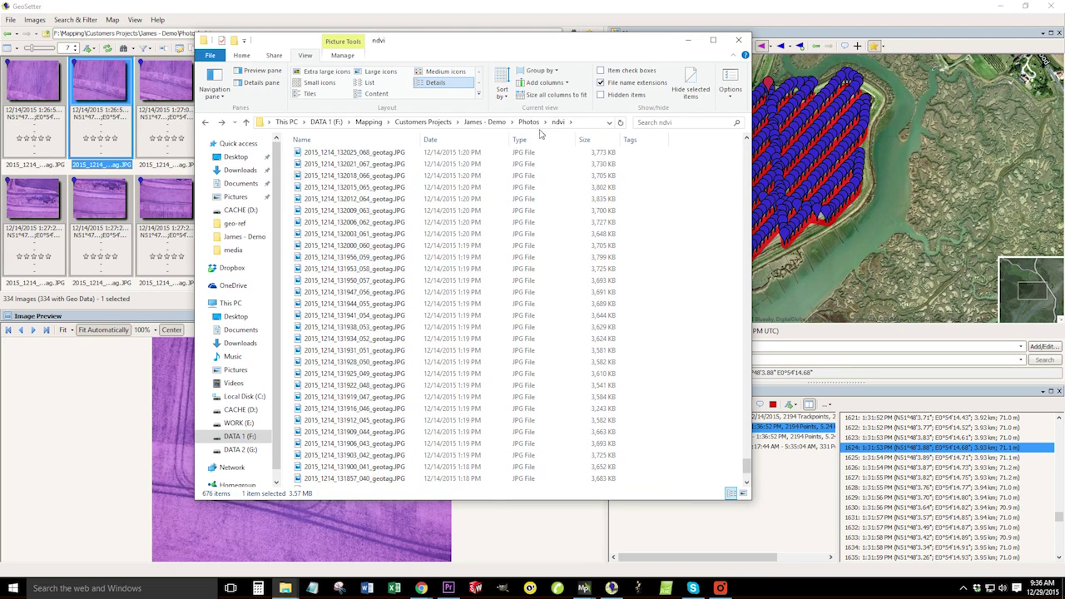
{"action": "left_click", "coordinate": [539, 137]}
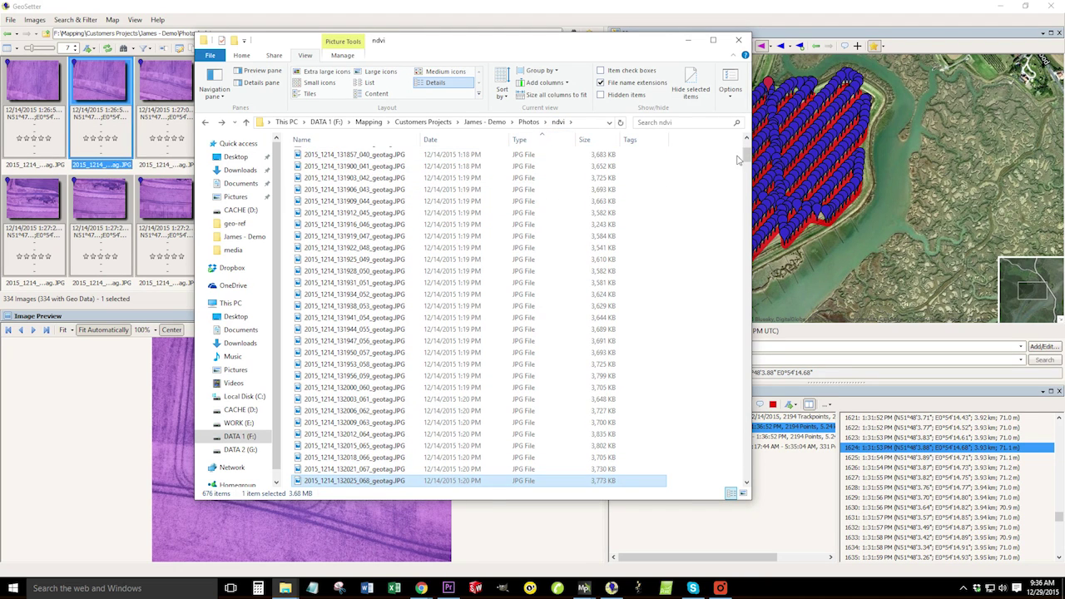
{"action": "left_click_drag", "start_coordinate": [746, 155], "coordinate": [745, 310]}
Step: Select the 334 JPG_ORIGINAL backup files and delete them
{"action": "left_click", "coordinate": [626, 280]}
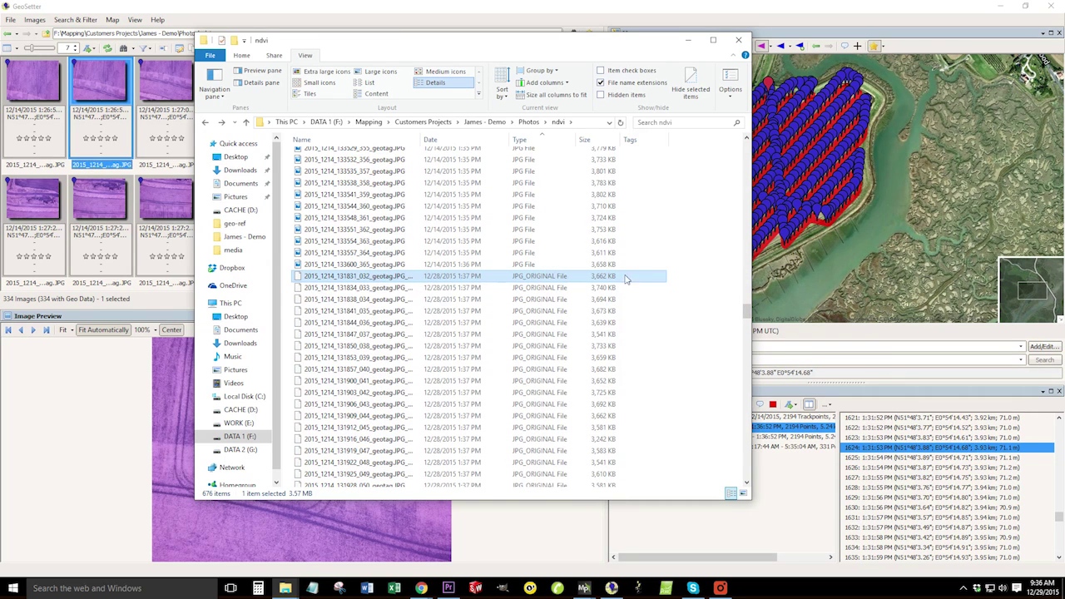
{"action": "left_click_drag", "start_coordinate": [745, 310], "coordinate": [746, 474]}
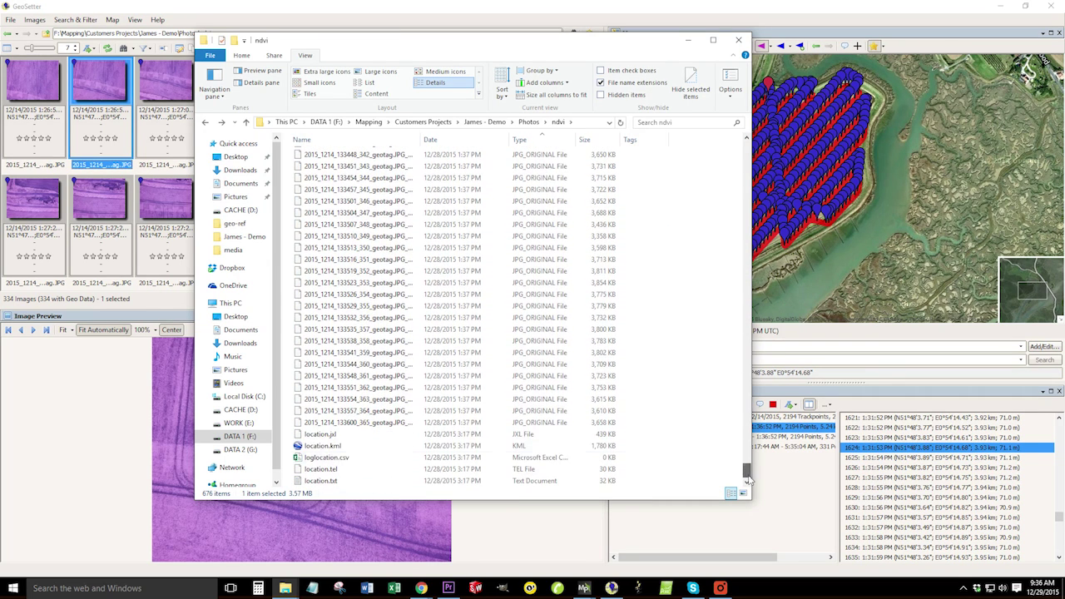
{"action": "left_click", "coordinate": [362, 426], "text": "shift"}
{"action": "key", "text": "Delete"}
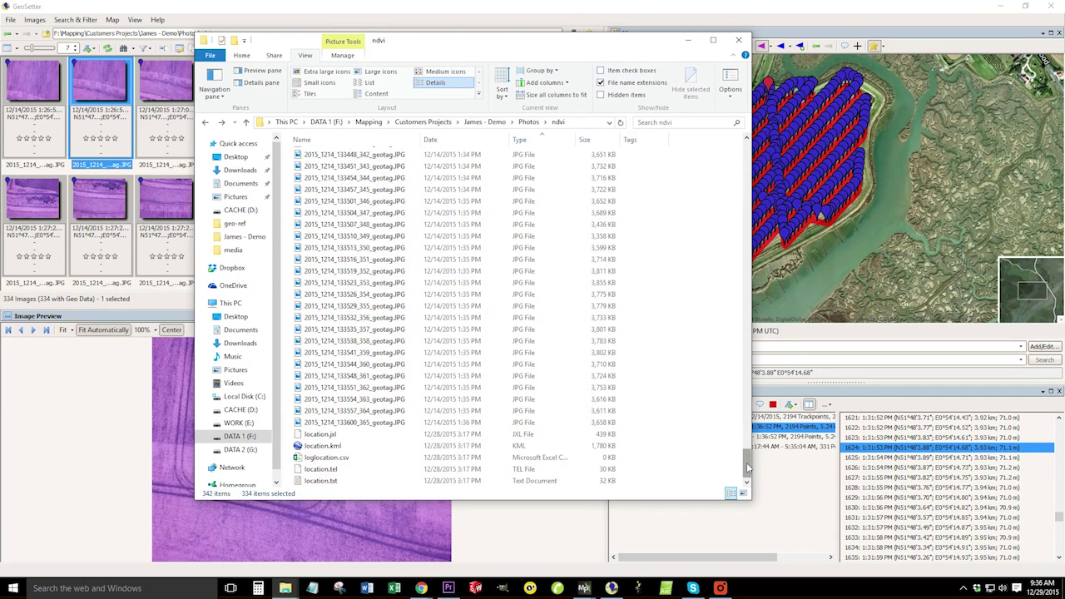
{"action": "left_click_drag", "start_coordinate": [748, 470], "coordinate": [737, 137]}
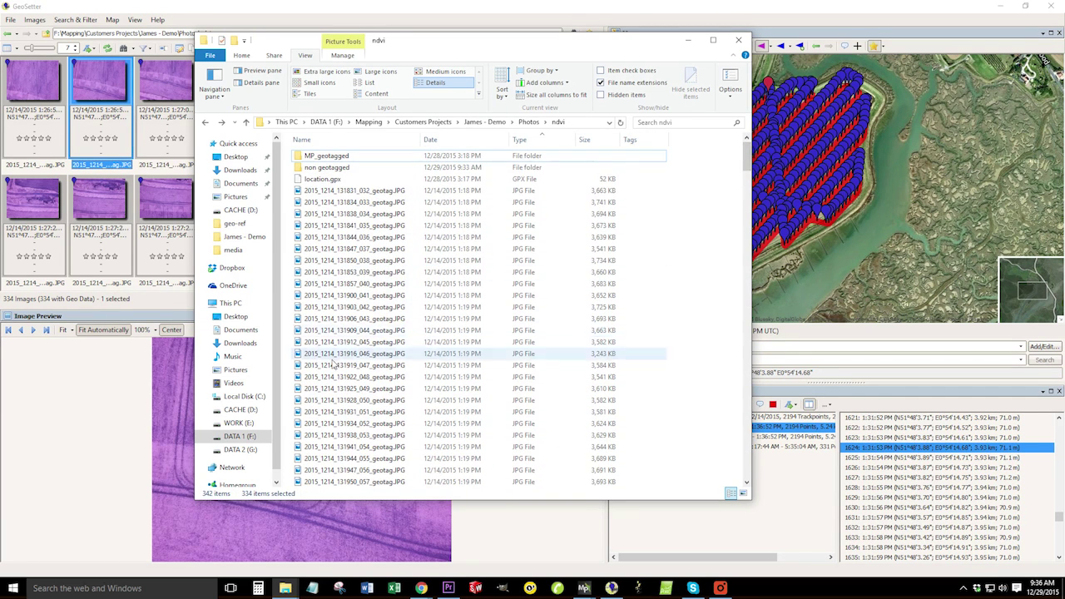
Step: Peek into MP_geotagged, then review Details properties of 2015_1214_131857_040_geotag.JPG in non geotagged
{"action": "key", "text": "Return"}
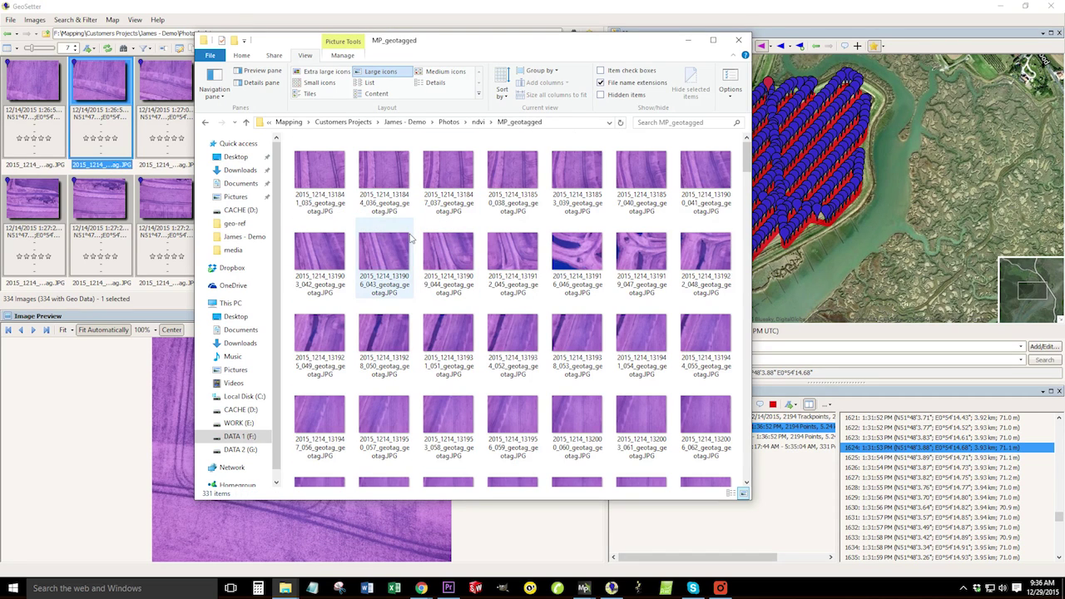
{"action": "key", "text": "BackSpace"}
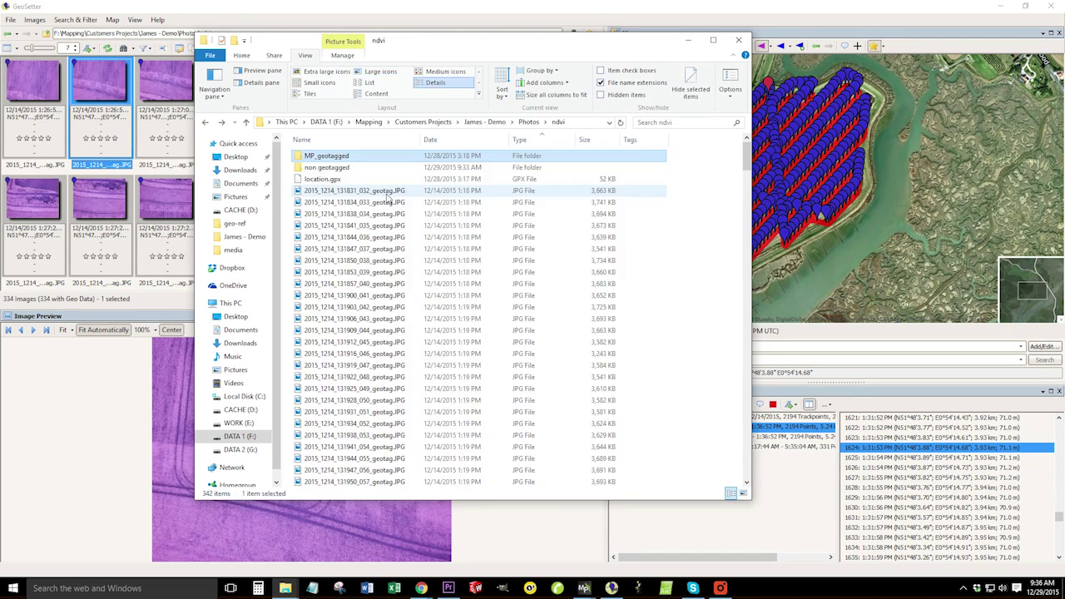
{"action": "double_click", "coordinate": [346, 170]}
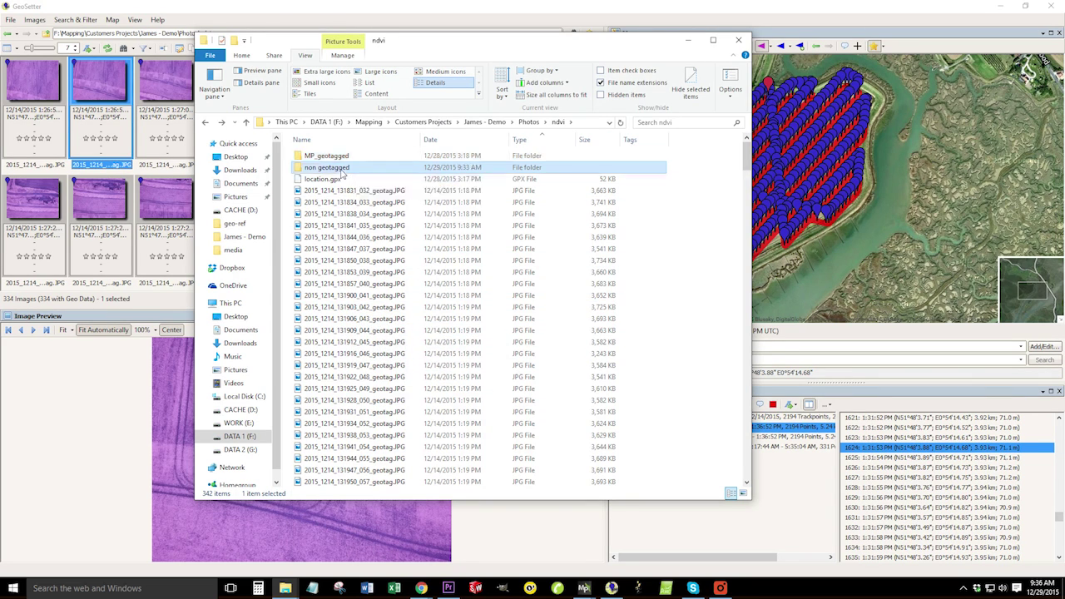
{"action": "right_click", "coordinate": [381, 216]}
{"action": "left_click", "coordinate": [414, 478]}
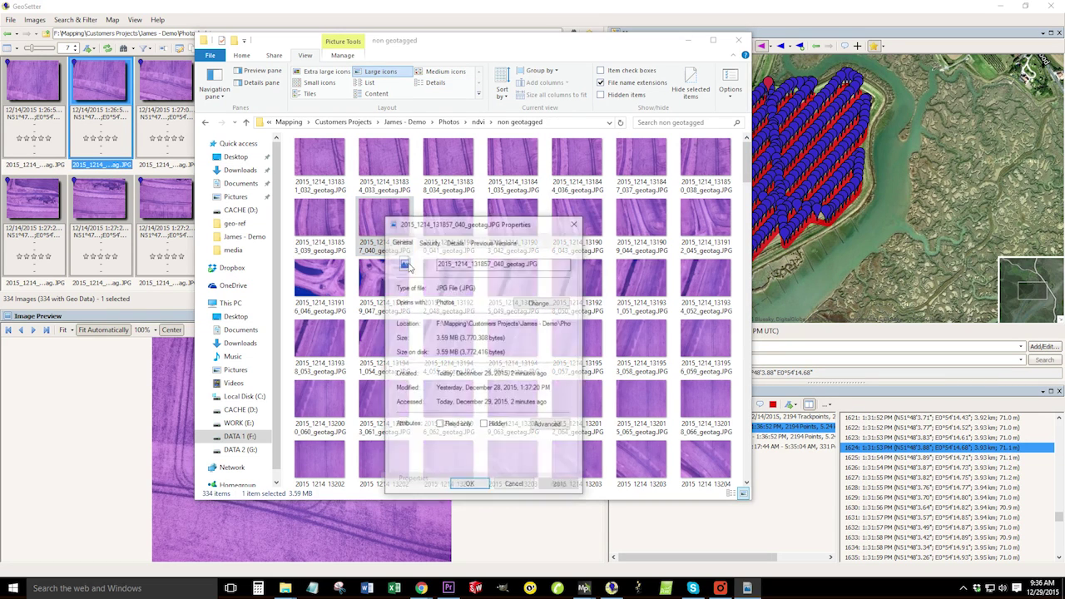
{"action": "left_click", "coordinate": [455, 241]}
{"action": "left_click_drag", "start_coordinate": [567, 283], "coordinate": [576, 423]}
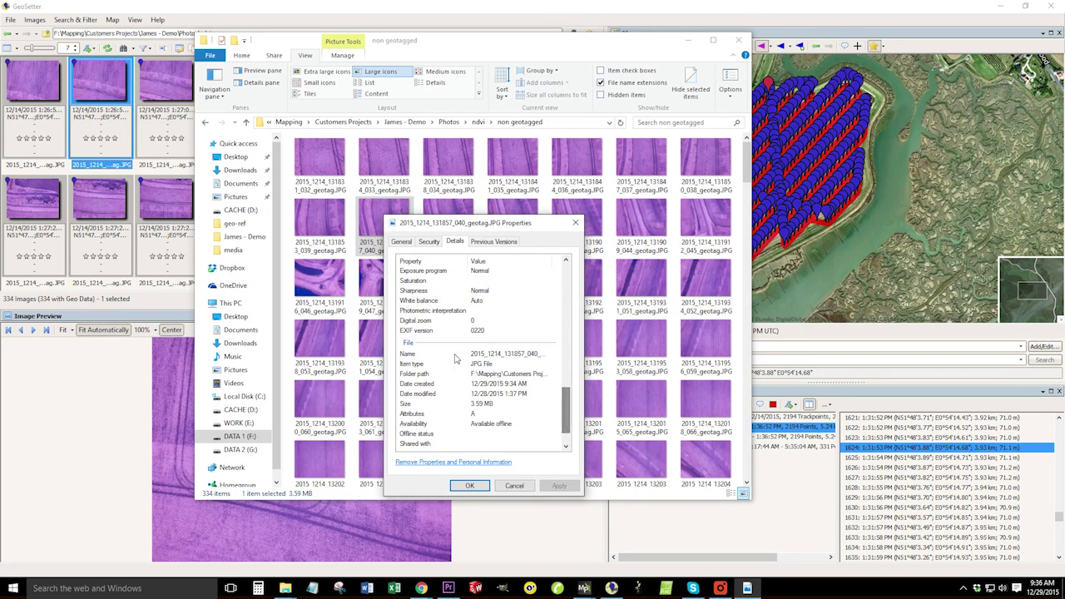